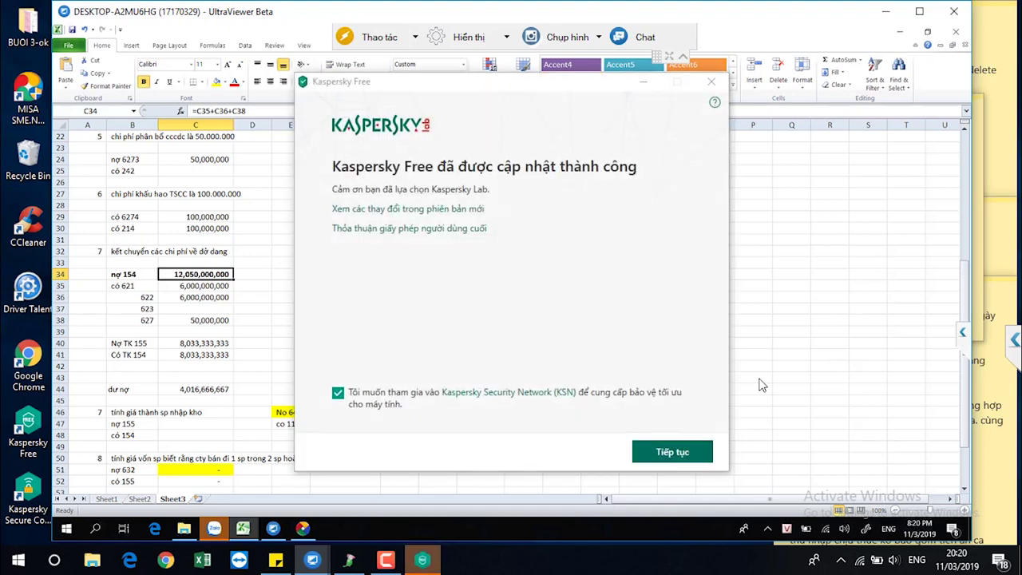
Close the Kaspersky Free update window and review the dư nợ balance and the Nợ TK 155 / Có TK 154 entry.
left_click(711, 83)
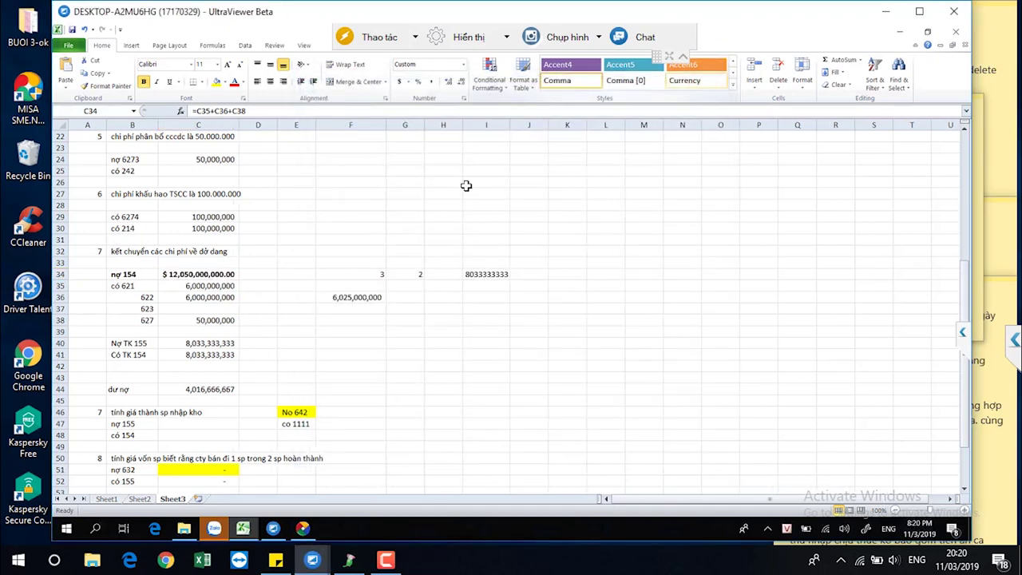
left_click(290, 366)
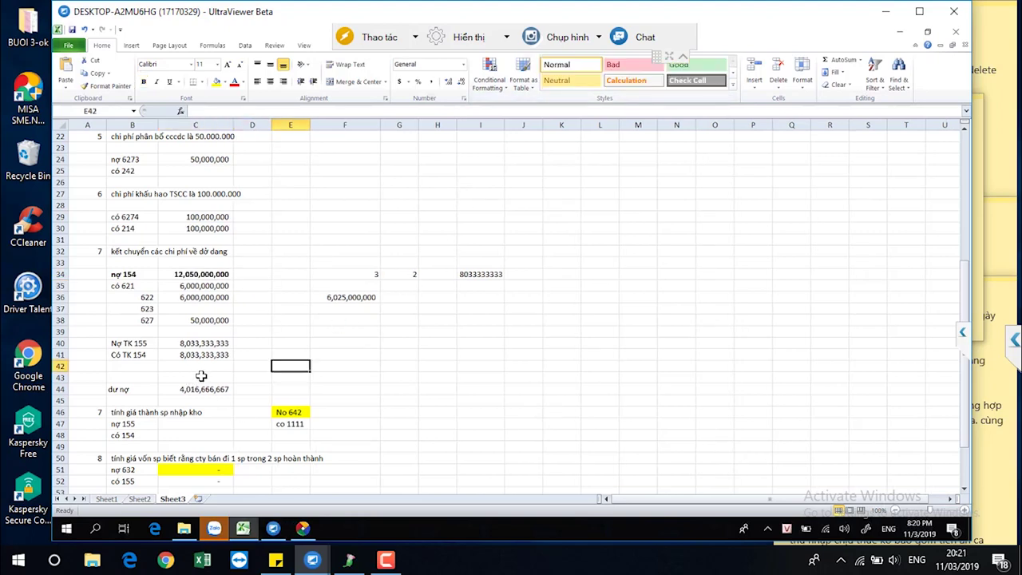
left_click(198, 393)
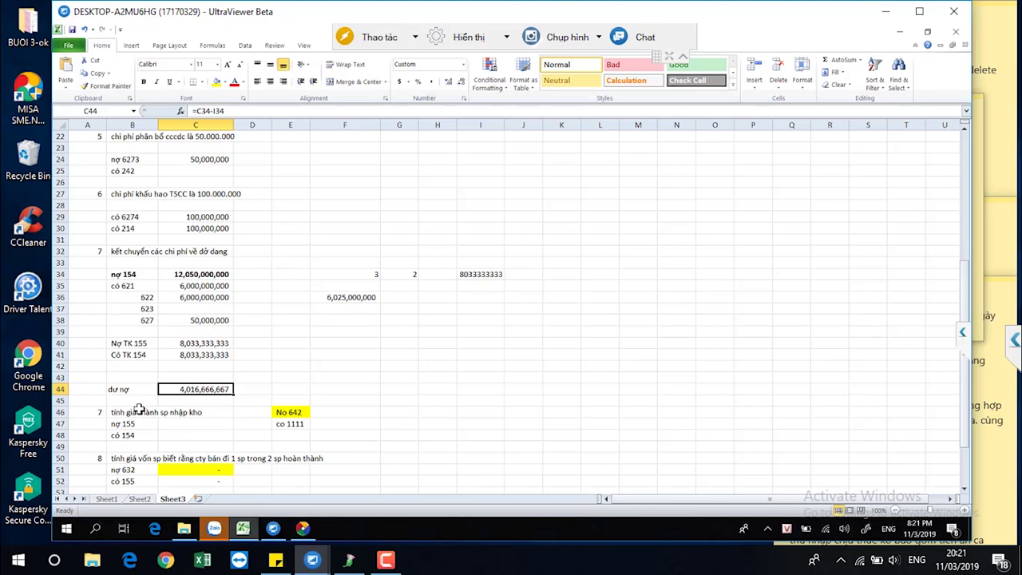
left_click_drag(124, 343, 214, 354)
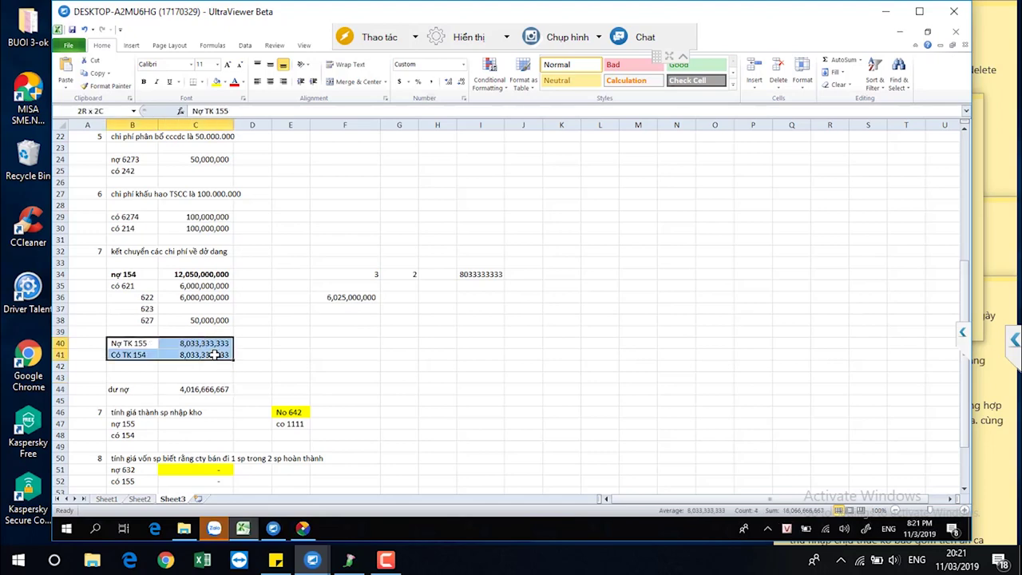
left_click(134, 343)
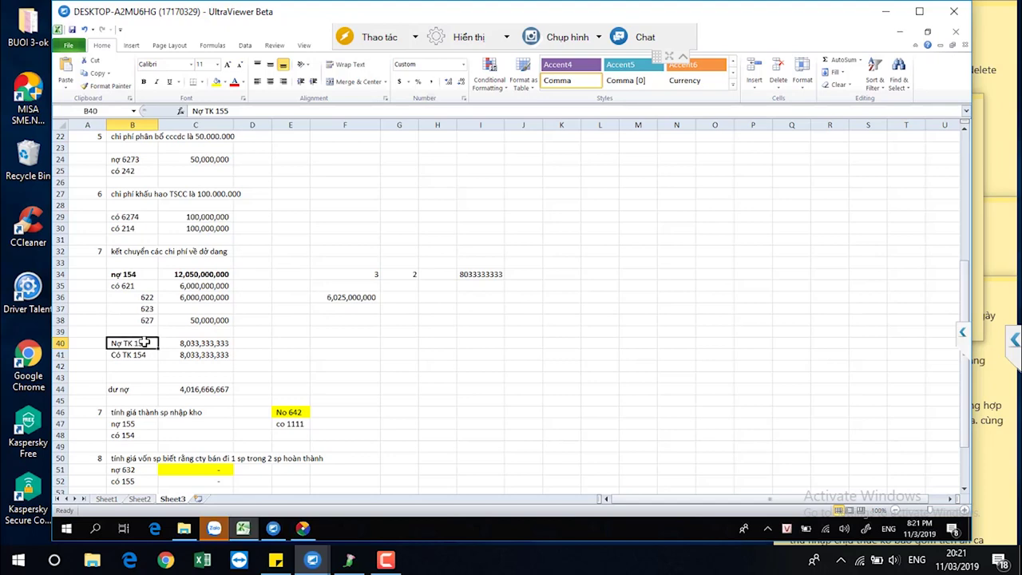
left_click(148, 355)
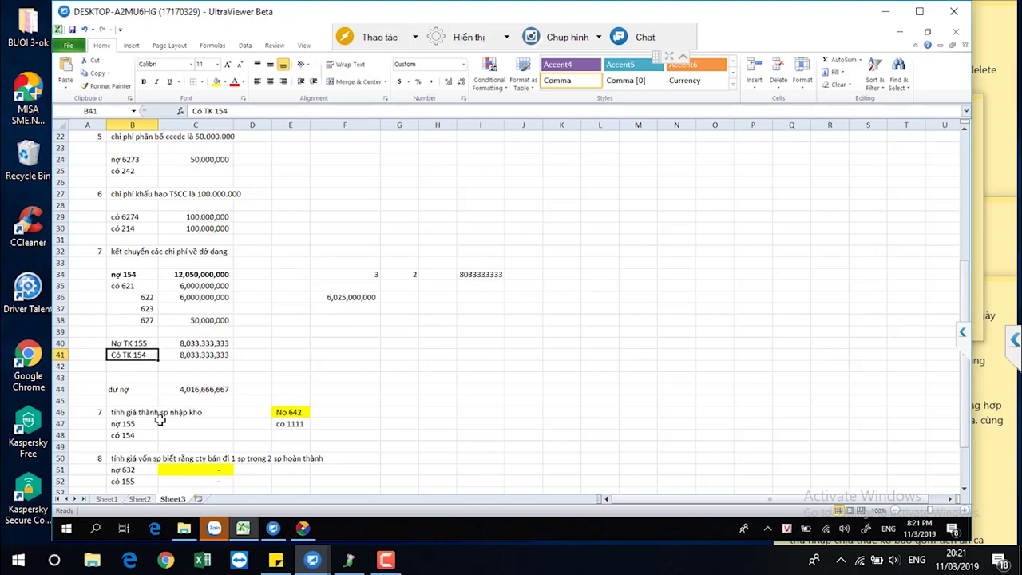
Clear the second item 7, "tính giá thành sp nhập kho", with its account lines in A46:C48.
left_click(101, 412)
left_click_drag(128, 415, 186, 436)
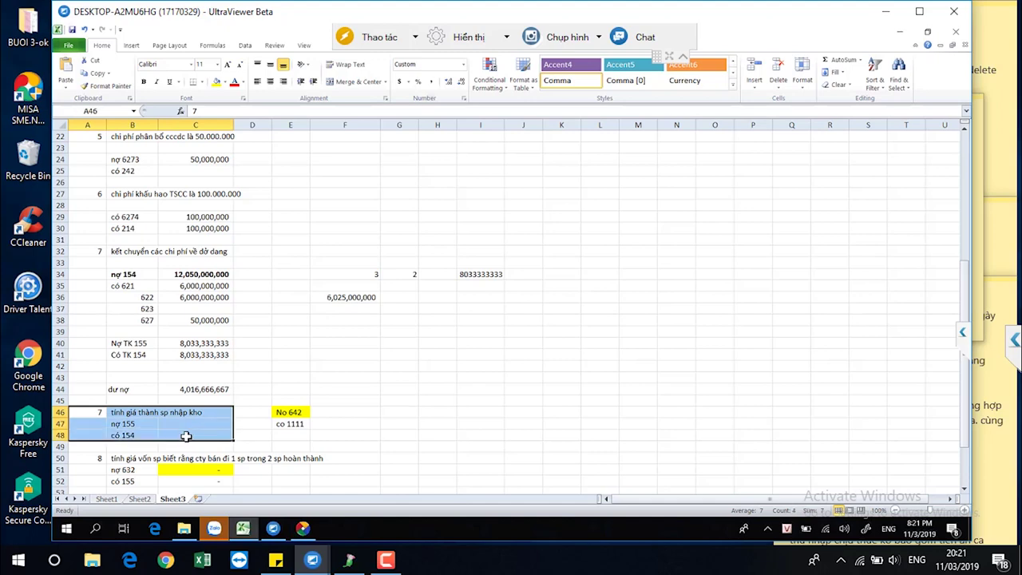
key("Delete")
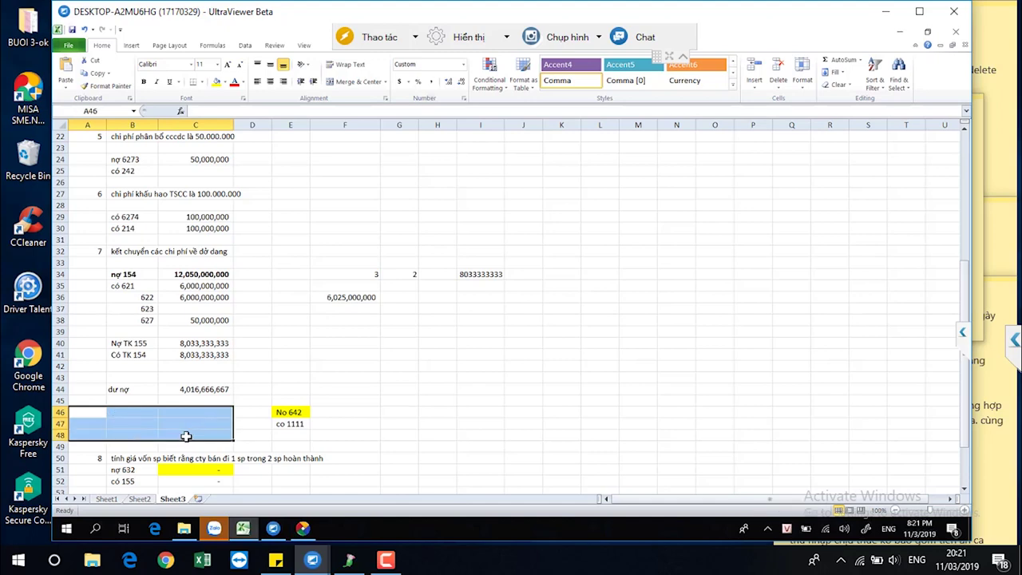
Enter quantity 2 in D40 beside the Nợ TK 155 amount and calculate the unit cost in F40 as =C40/D40.
left_click(95, 459)
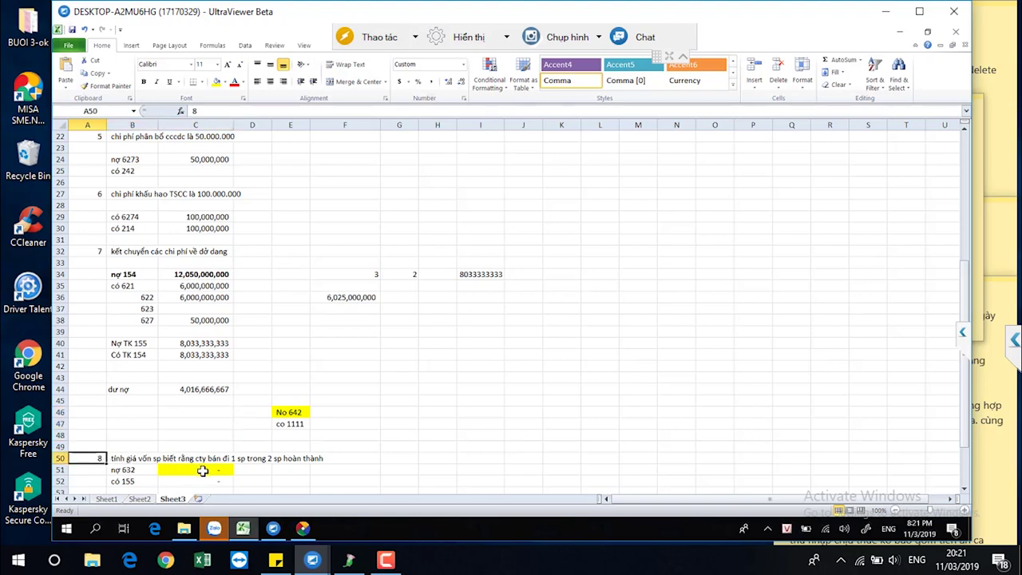
left_click(192, 346)
left_click(267, 343)
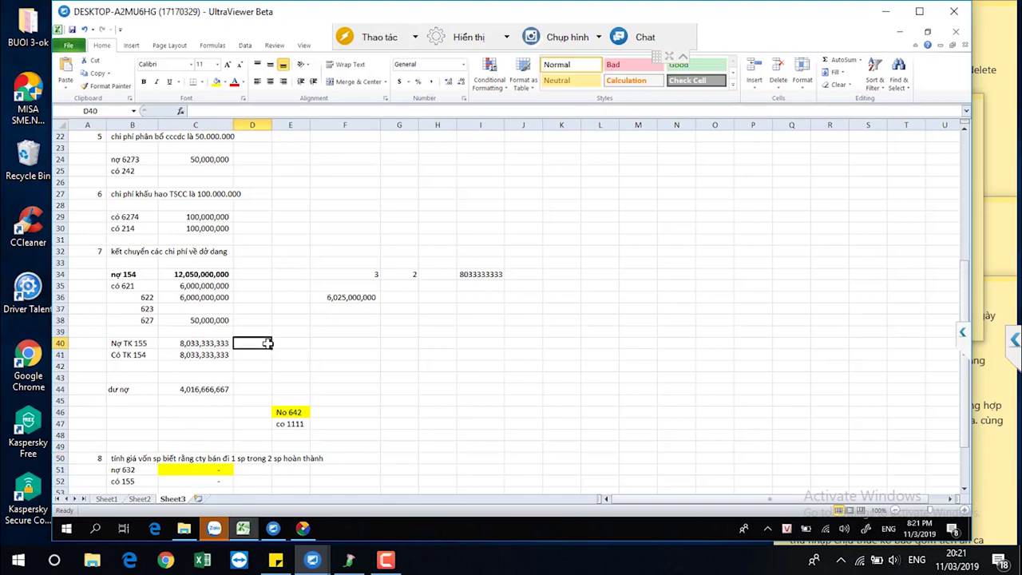
type("2")
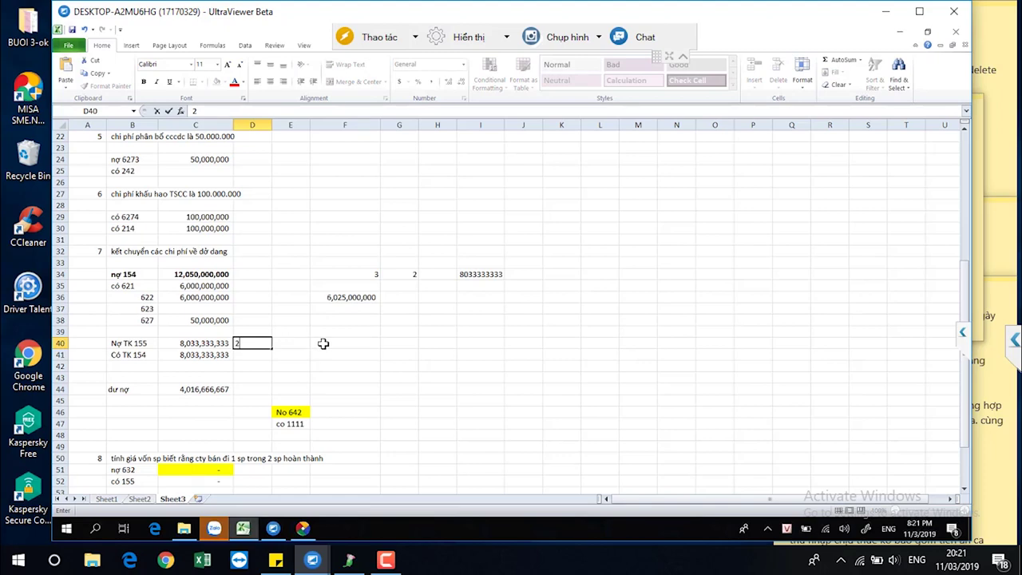
left_click(323, 343)
type("=")
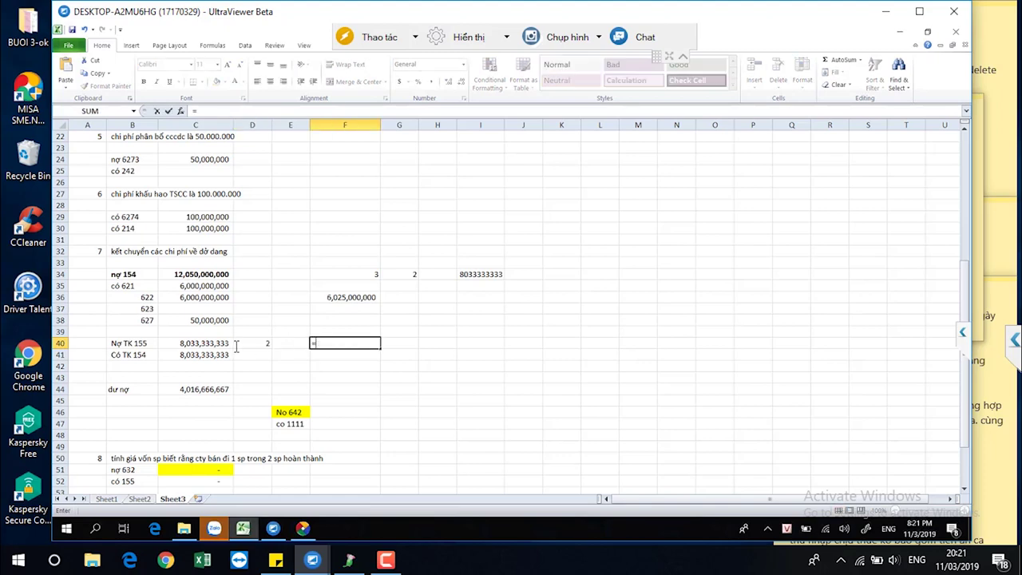
left_click(196, 343)
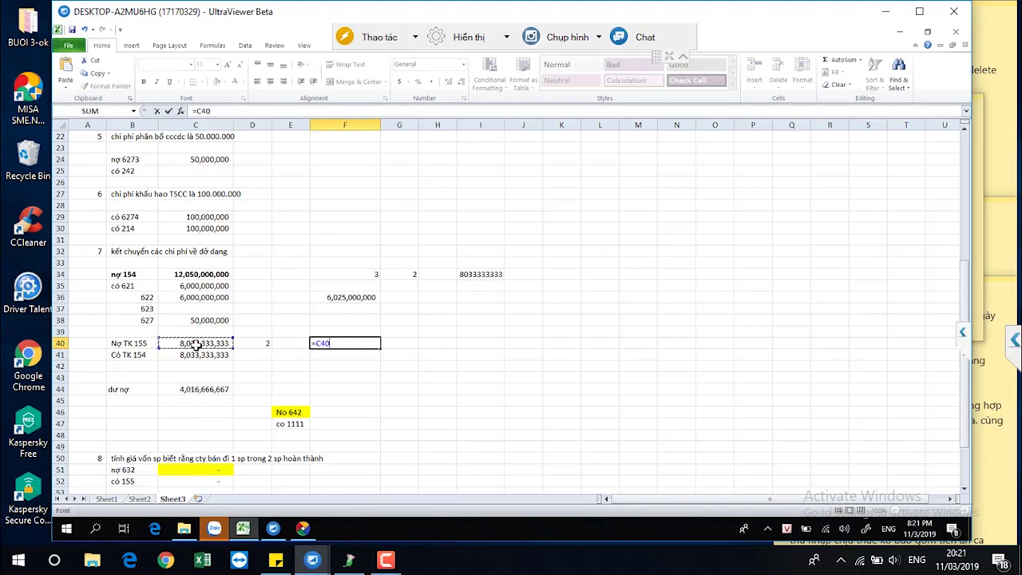
type("/")
left_click(268, 343)
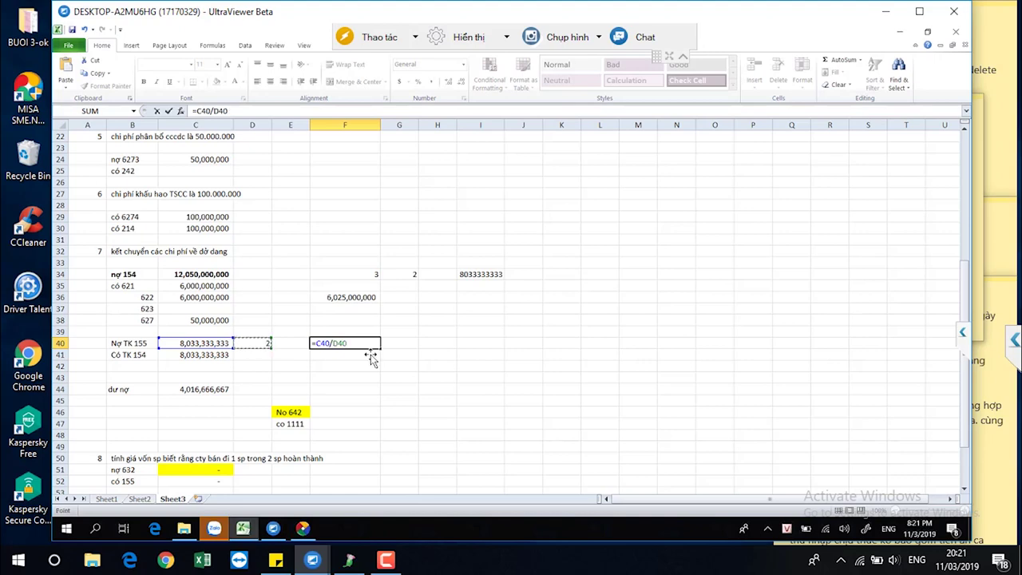
key("ctrl+Return")
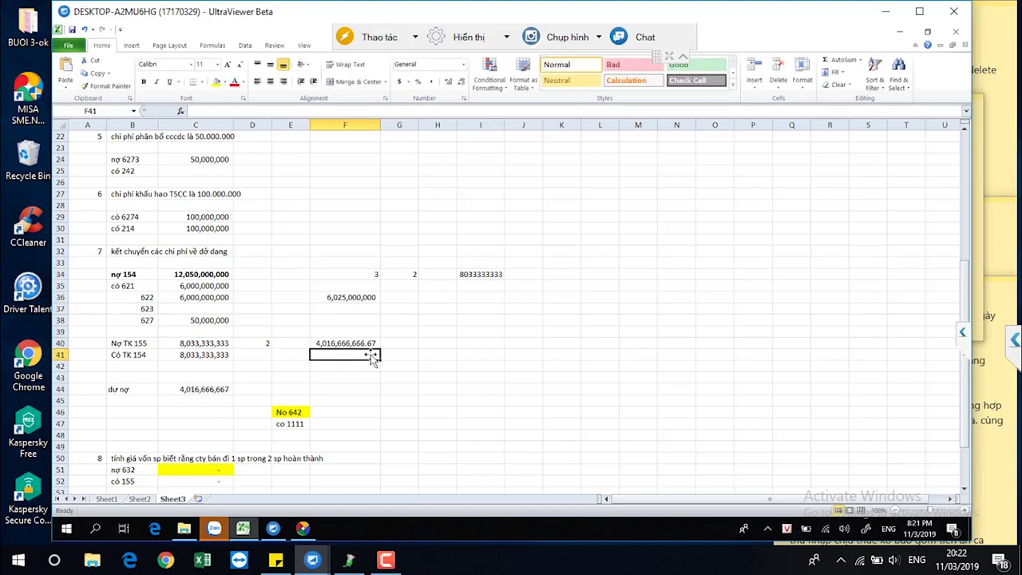
Label the unit cost with the heading "GT don vi" in F39.
left_click(354, 332)
type("aGi")
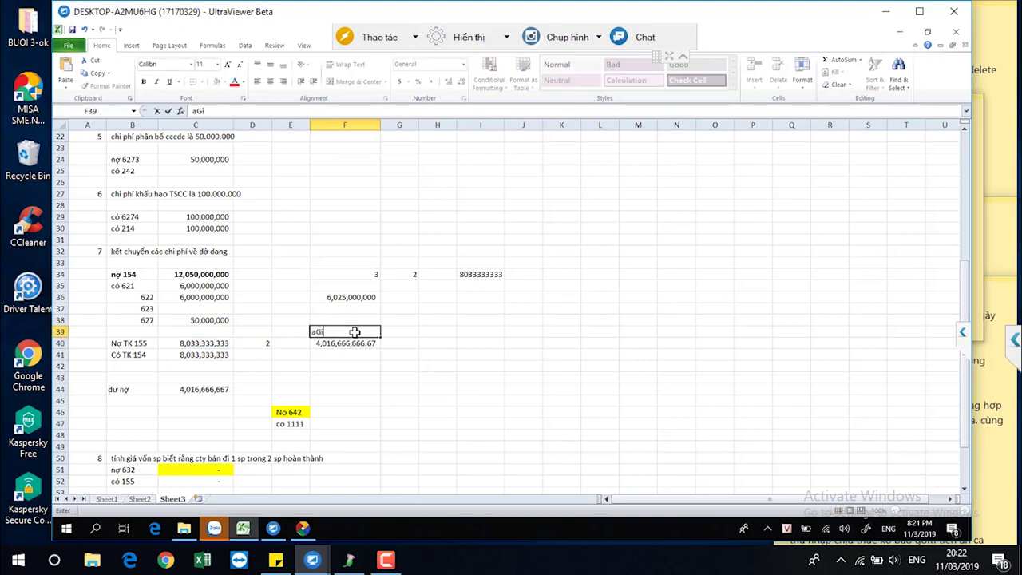
key("BackSpace")
key("BackSpace")
key("BackSpace")
type("GT d")
key("BackSpace")
type("17 170")
key("BackSpace")
key("BackSpace")
key("BackSpace")
key("BackSpace")
key("BackSpace")
key("BackSpace")
type("đơn vị")
key("Return")
left_click(354, 332)
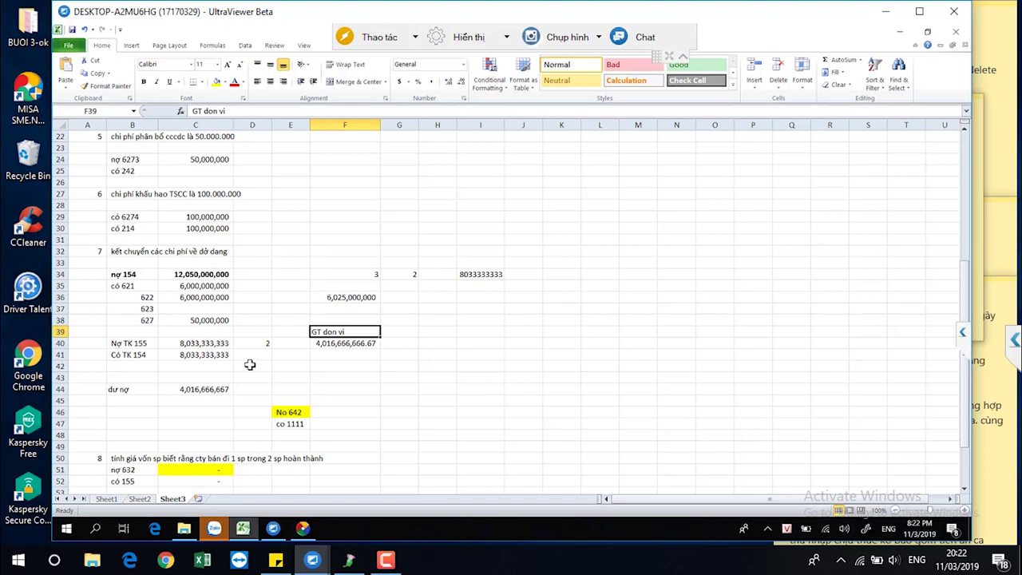
left_click(208, 345)
left_click(218, 355)
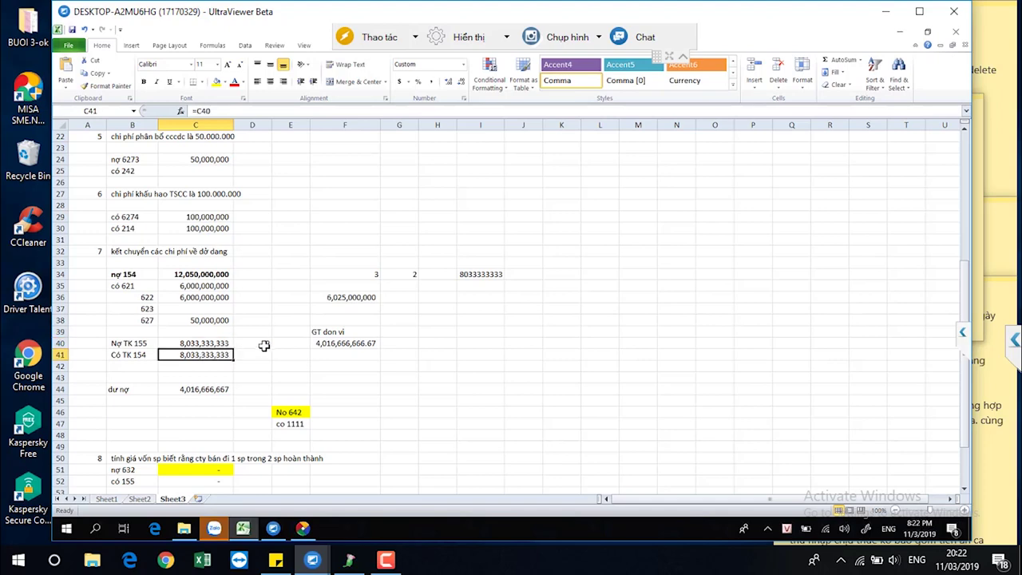
left_click(264, 345)
left_click(345, 343)
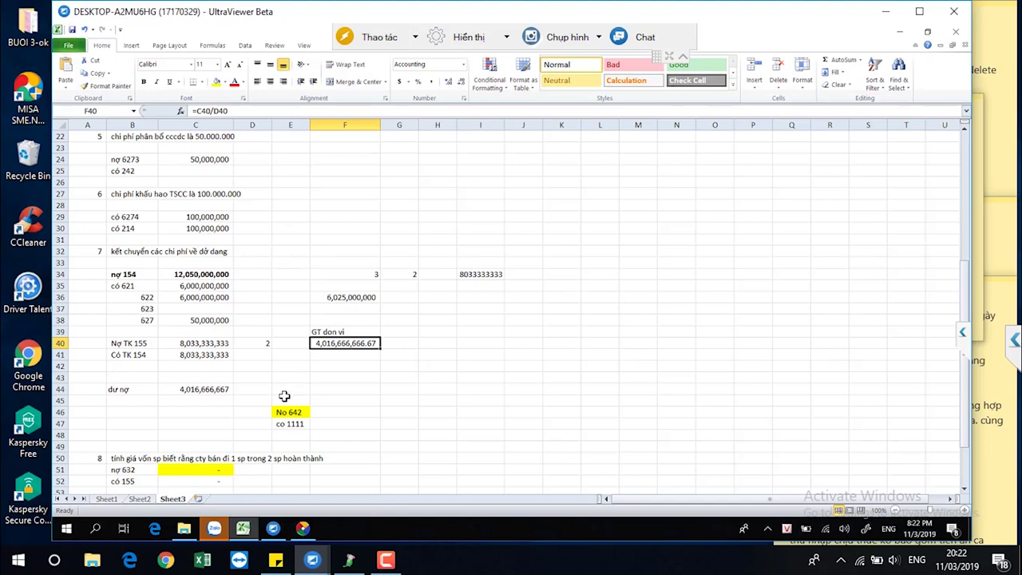
Set both item 8 cost-of-goods amounts, nợ 632 in C51 and có 155 in C52, to the unit cost with =F40.
left_click(184, 470)
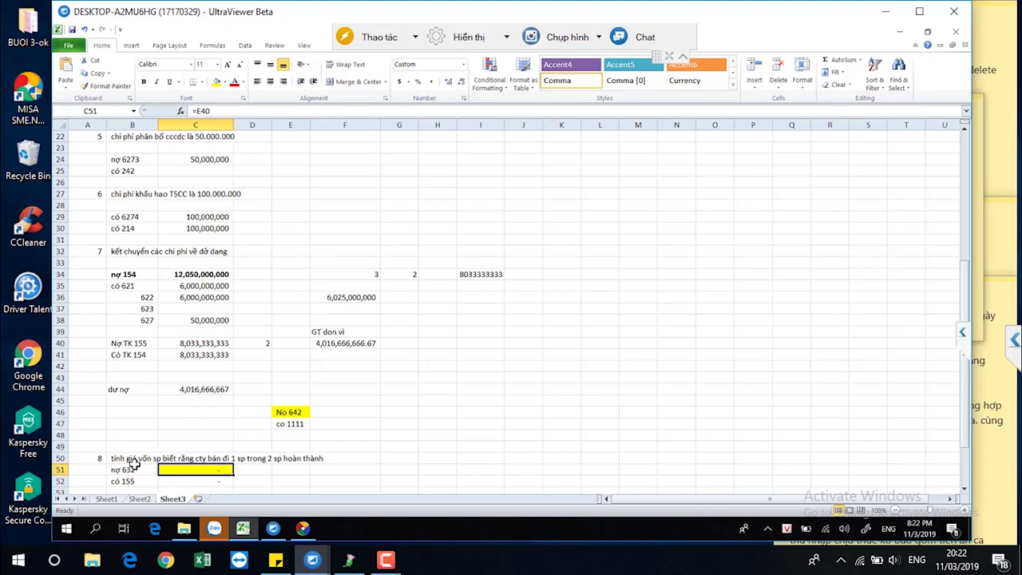
scroll(169, 455, "down", 1)
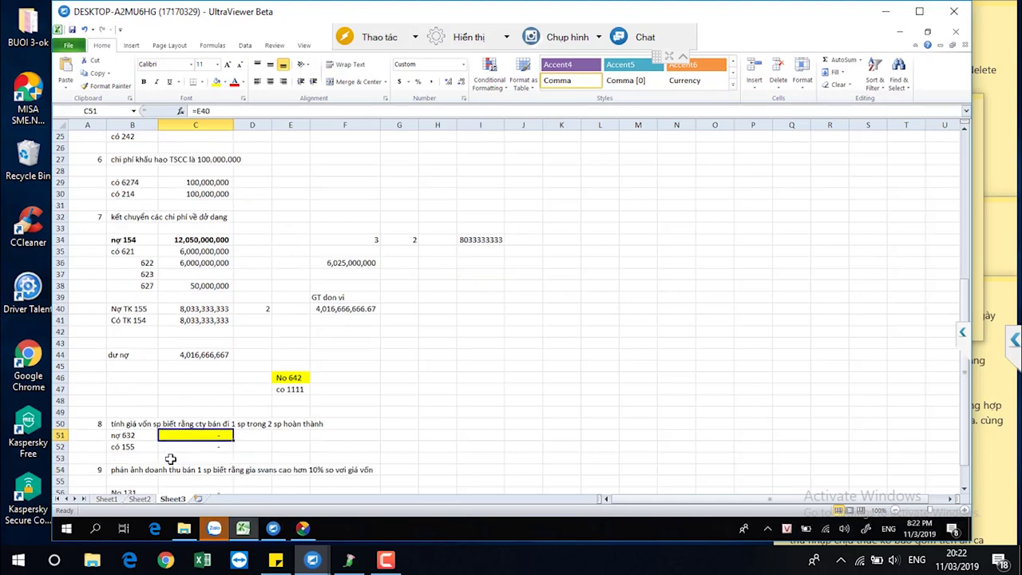
scroll(169, 457, "down", 1)
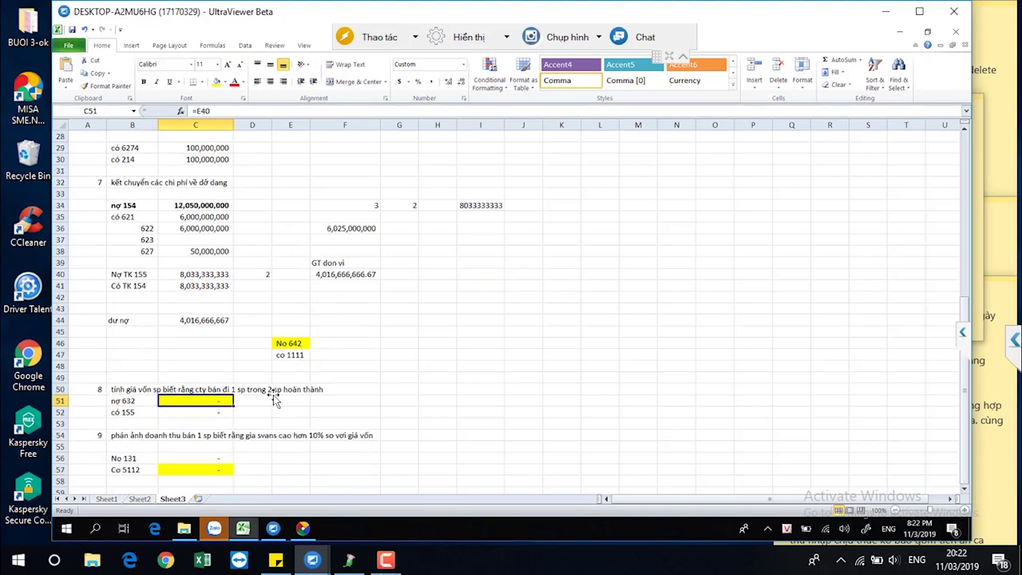
left_click(128, 401)
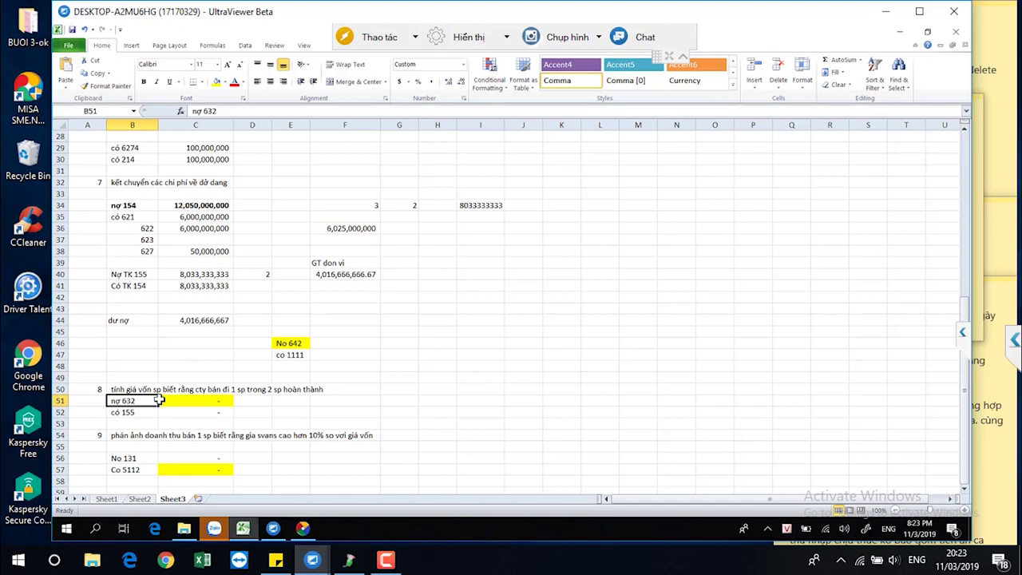
left_click(222, 399)
type("=")
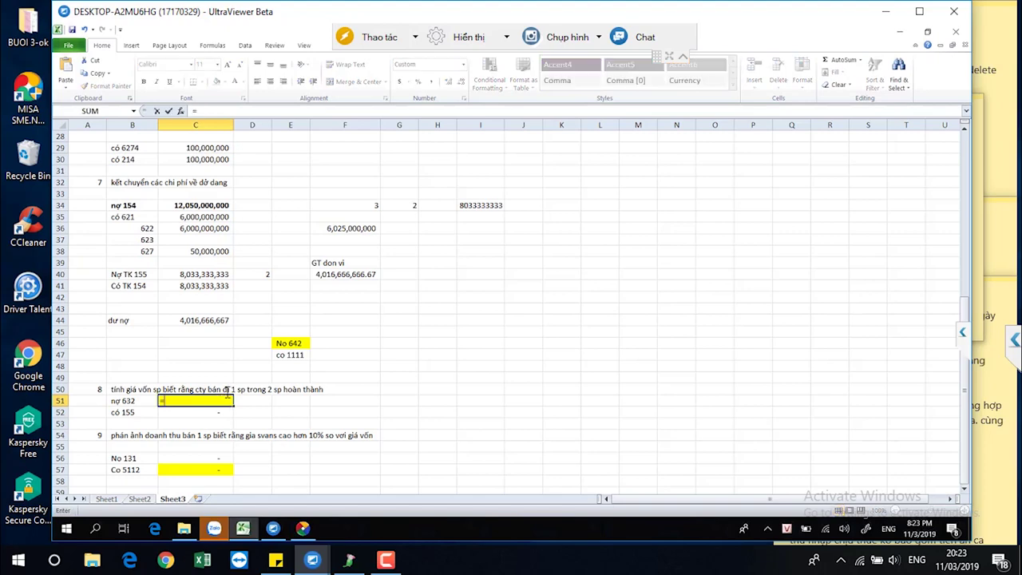
left_click(349, 273)
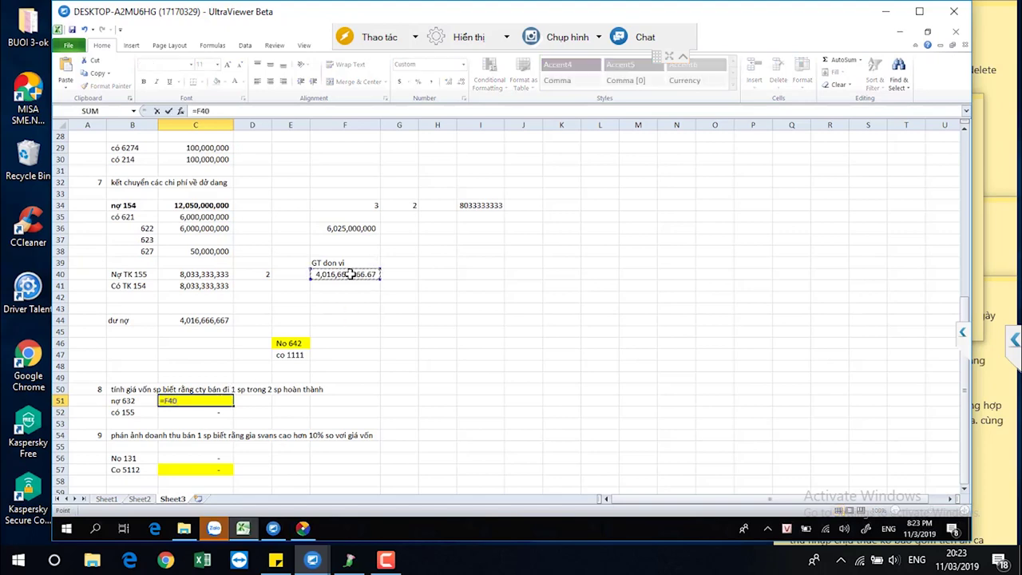
key("Return")
type("=")
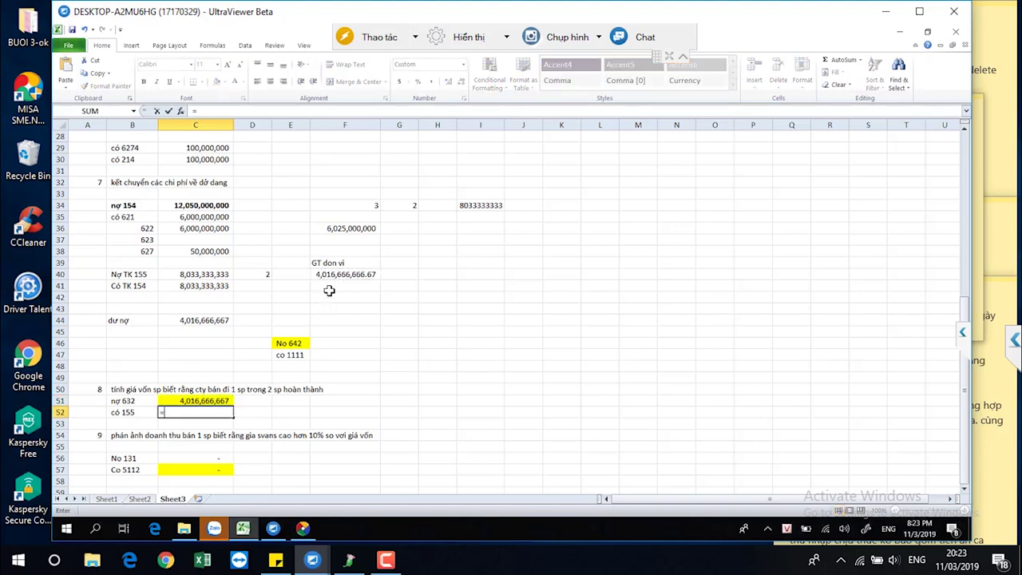
left_click(335, 274)
key("Return")
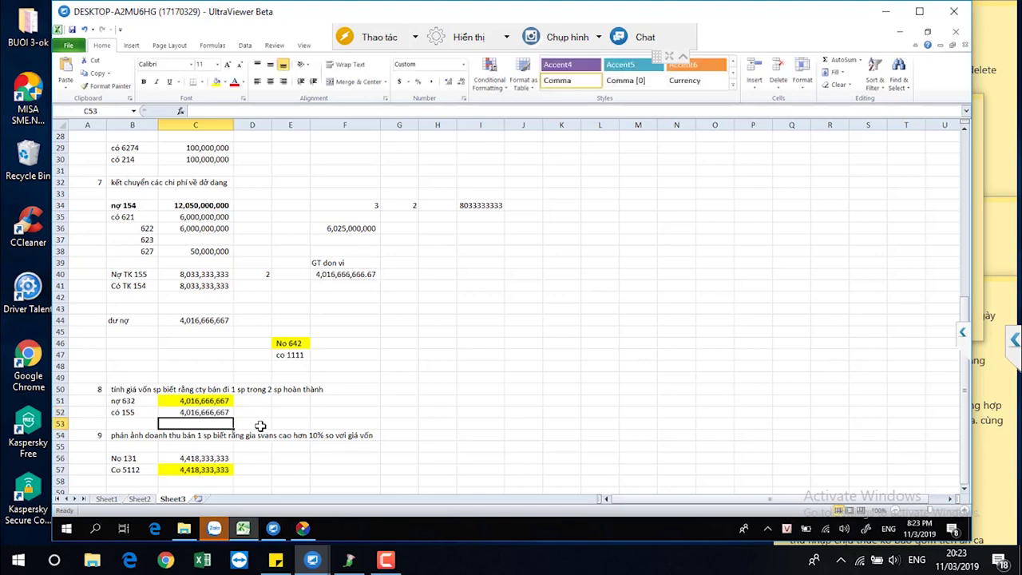
Calculate the remaining TK 155 value in G40 by subtracting the unit cost from the total, =C40-F40.
left_click(138, 276)
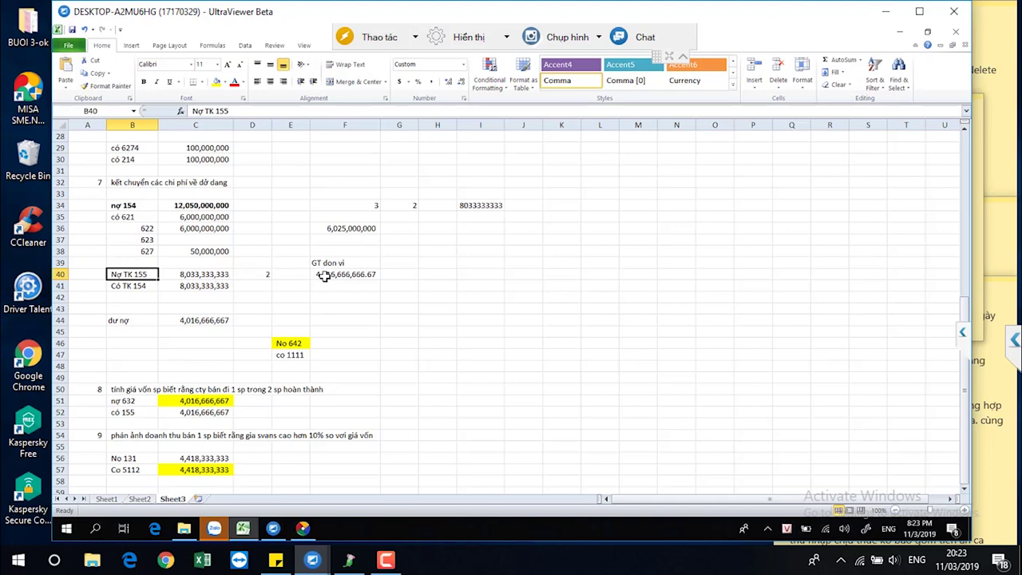
left_click(408, 273)
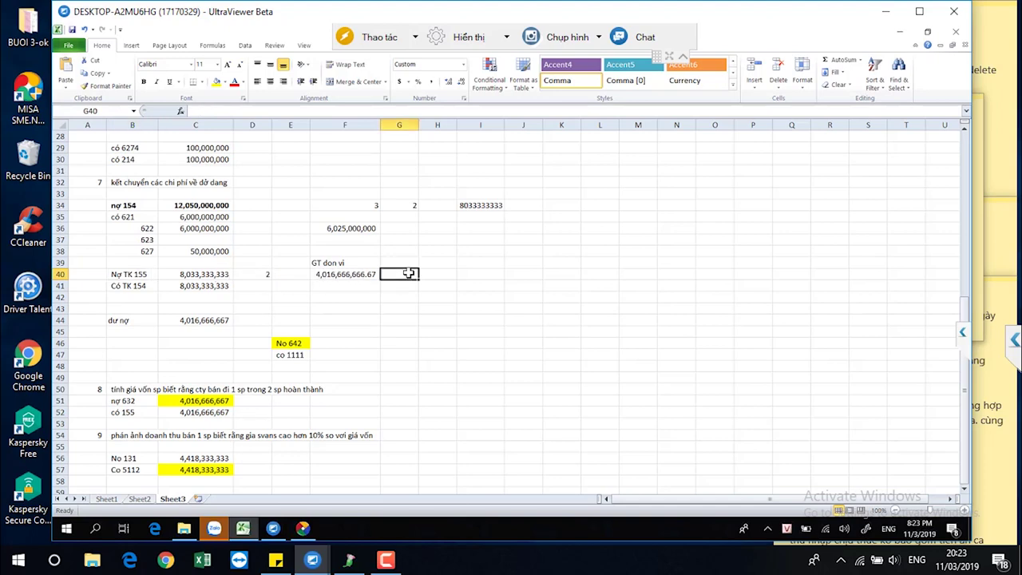
type("=")
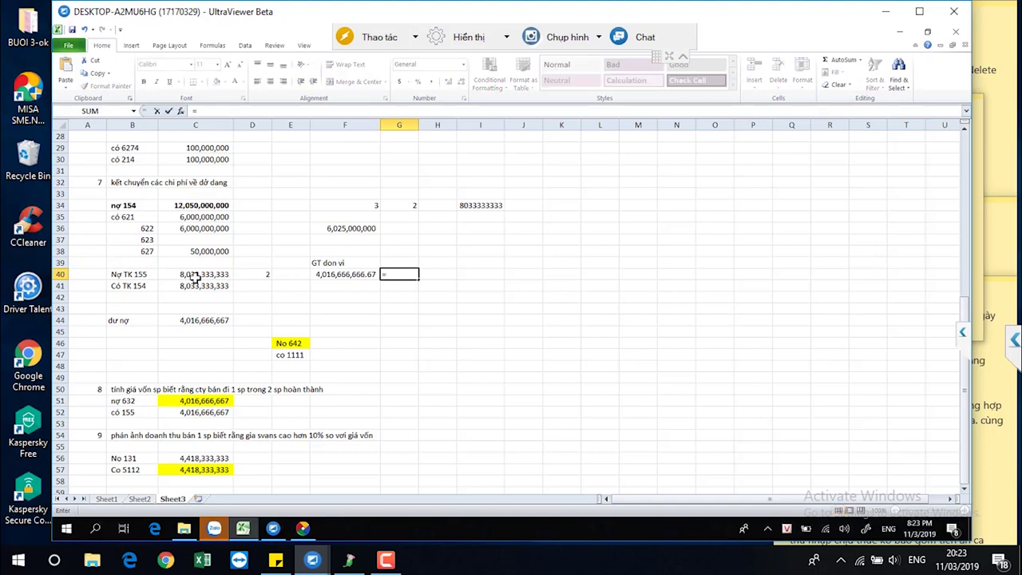
left_click(197, 276)
type("-")
left_click(323, 275)
key("Return")
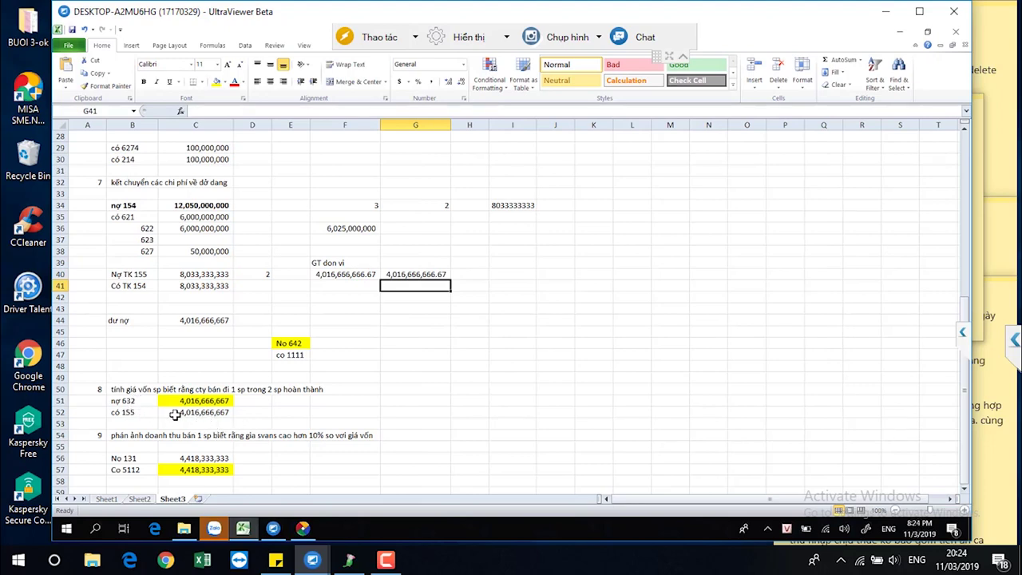
Calculate the item 9 receivable for No 131 in C56 as cost of goods sold plus 10%, using =C51+C51*10%.
left_click(134, 412)
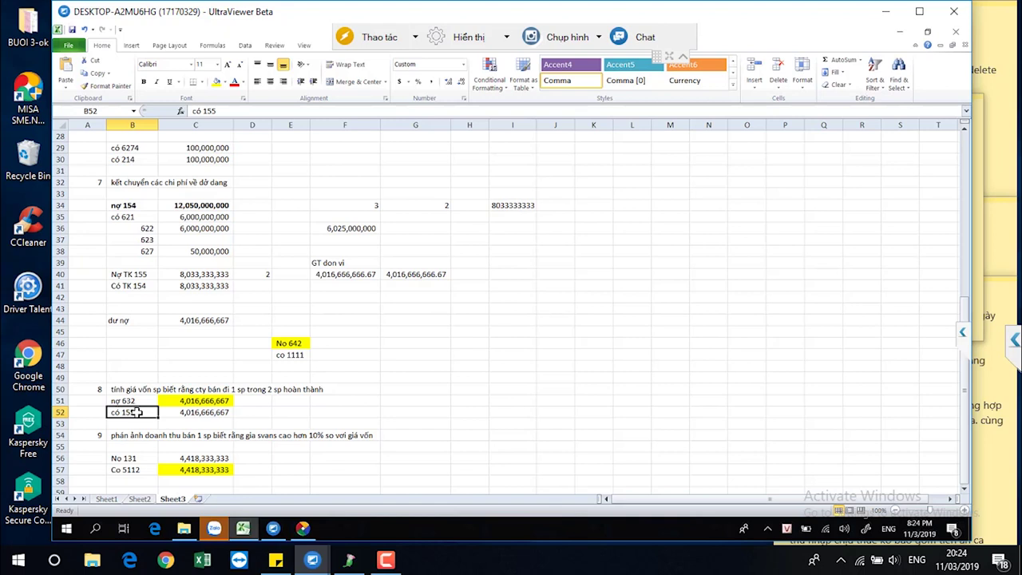
left_click(176, 411)
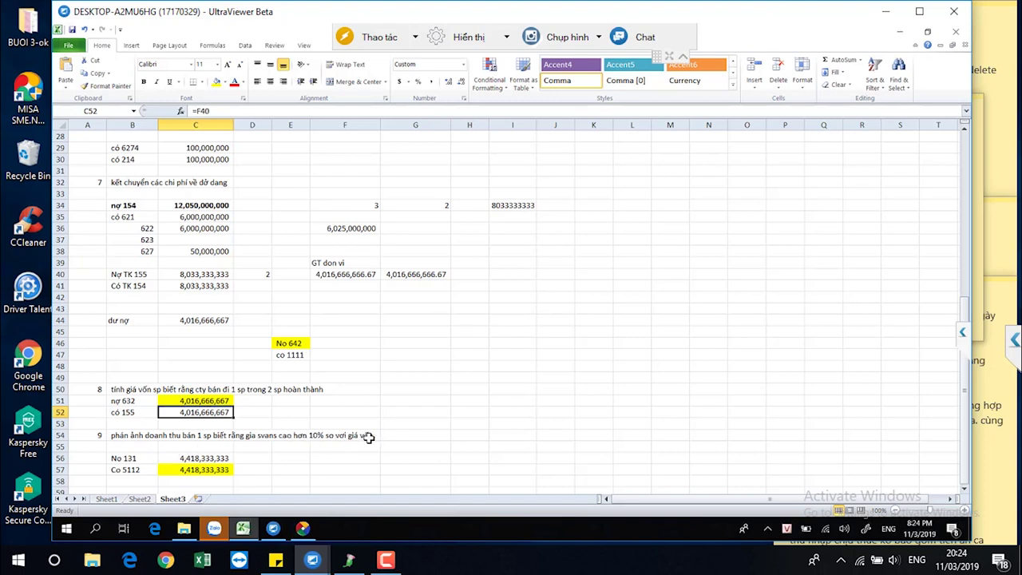
left_click(184, 458)
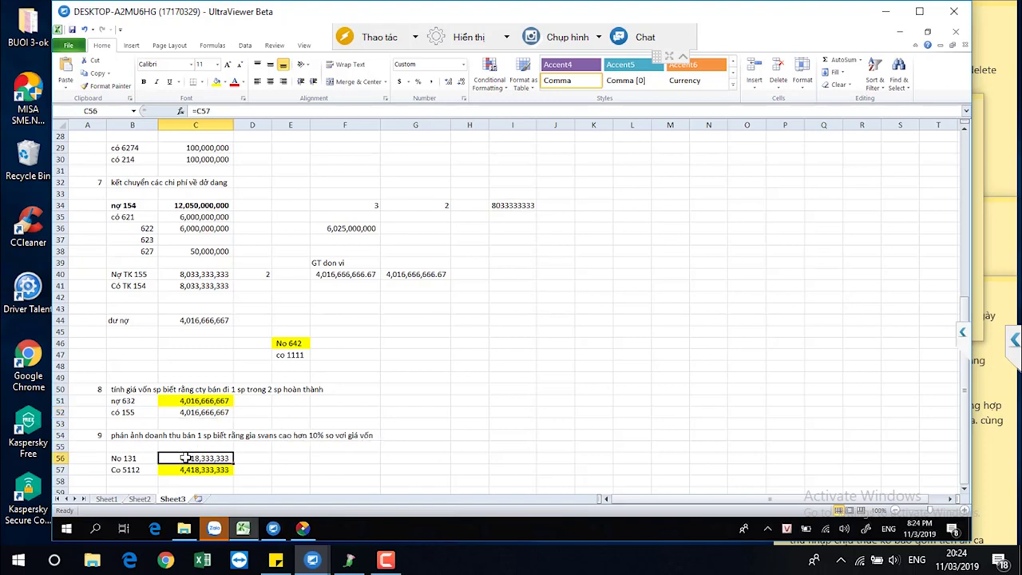
type("=")
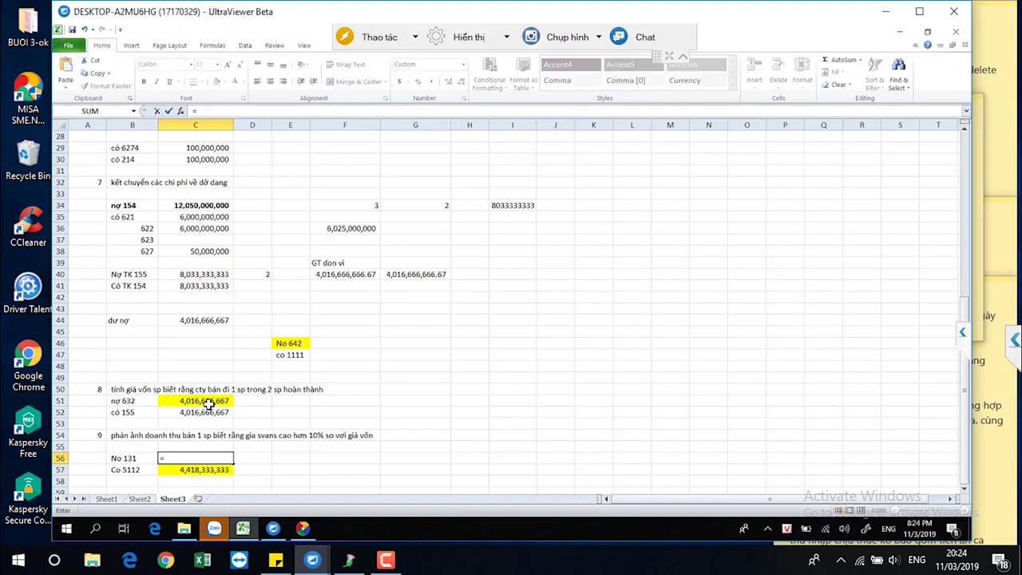
left_click(206, 402)
type("+")
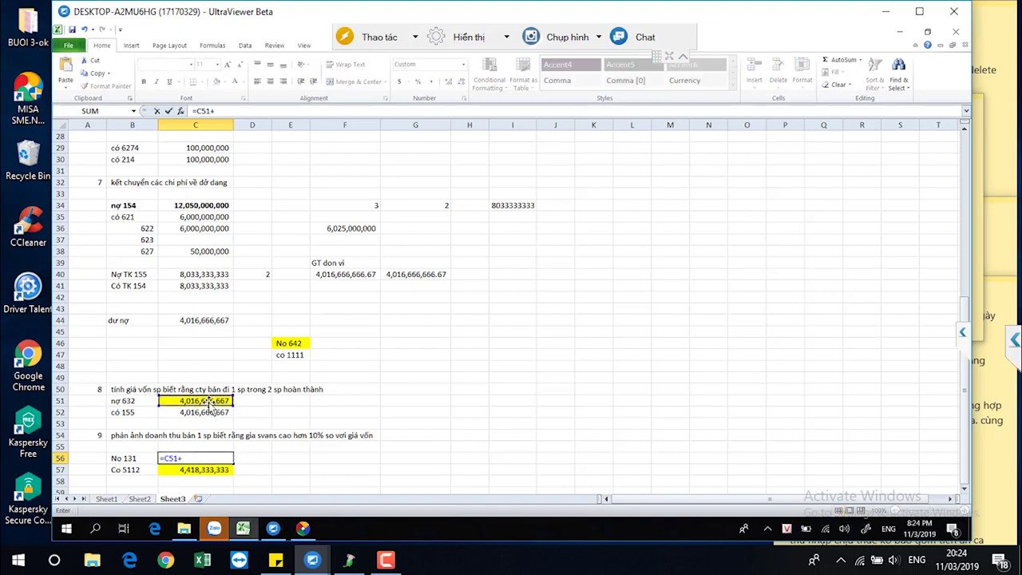
left_click(208, 402)
type("*10%")
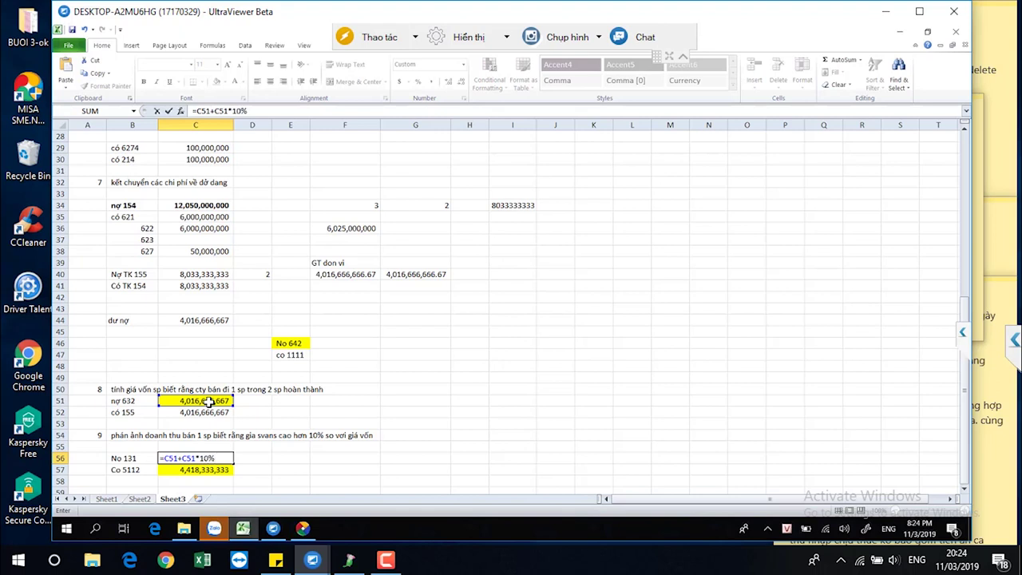
key("Return")
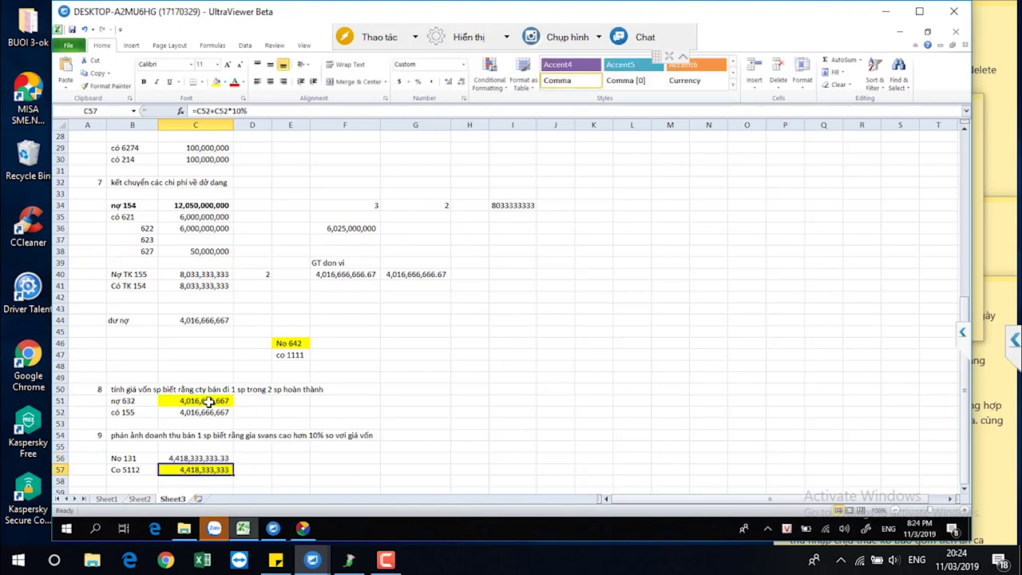
Link the Co 5112 revenue amount in C57 to the No 131 amount with =C56.
type("=")
left_click(196, 458)
key("Return")
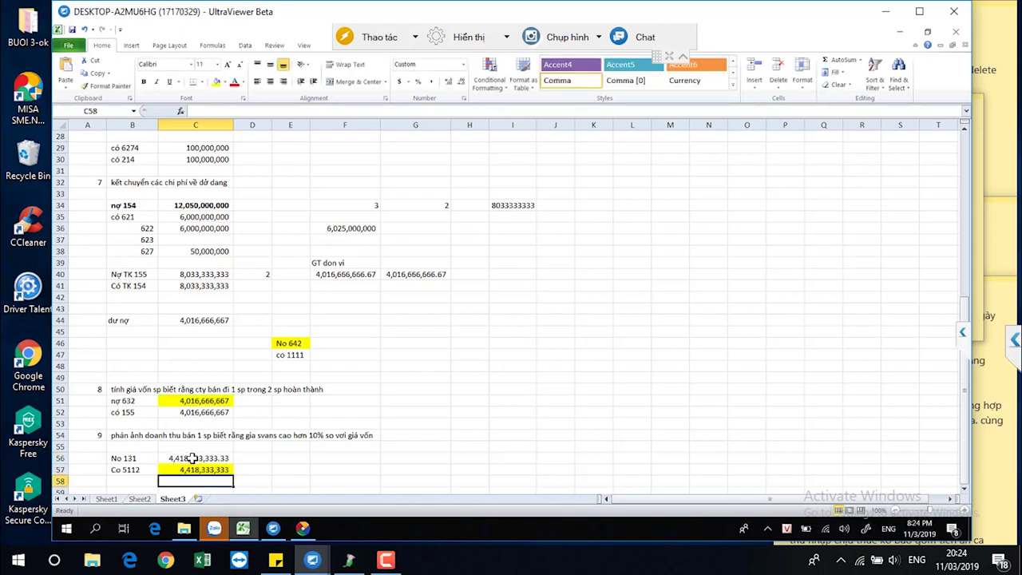
left_click(206, 470)
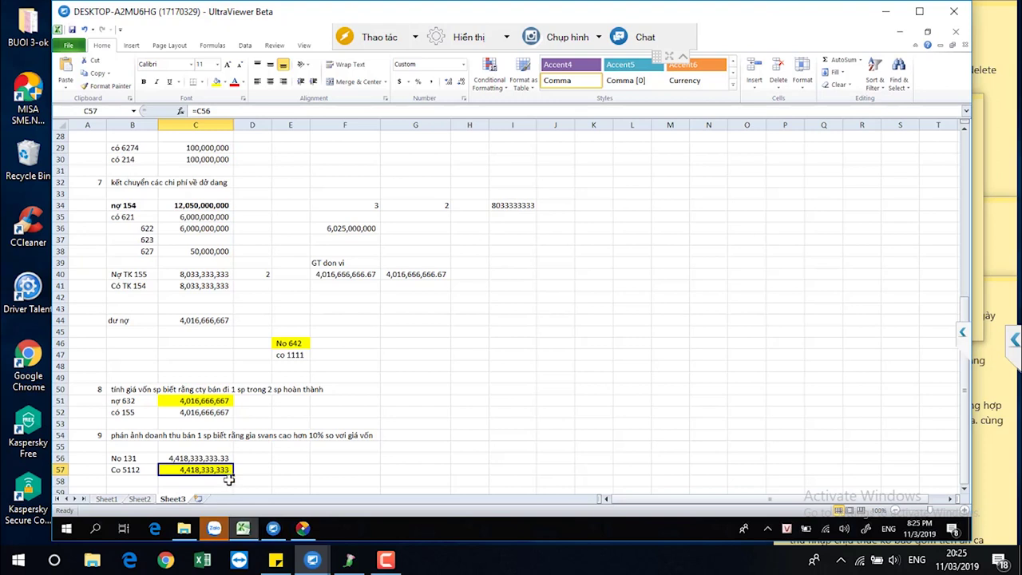
Add a reversing entry below item 9 with the labels "No 5112" in B60 and "co 131" in B61.
scroll(229, 482, "down", 1)
left_click(125, 467)
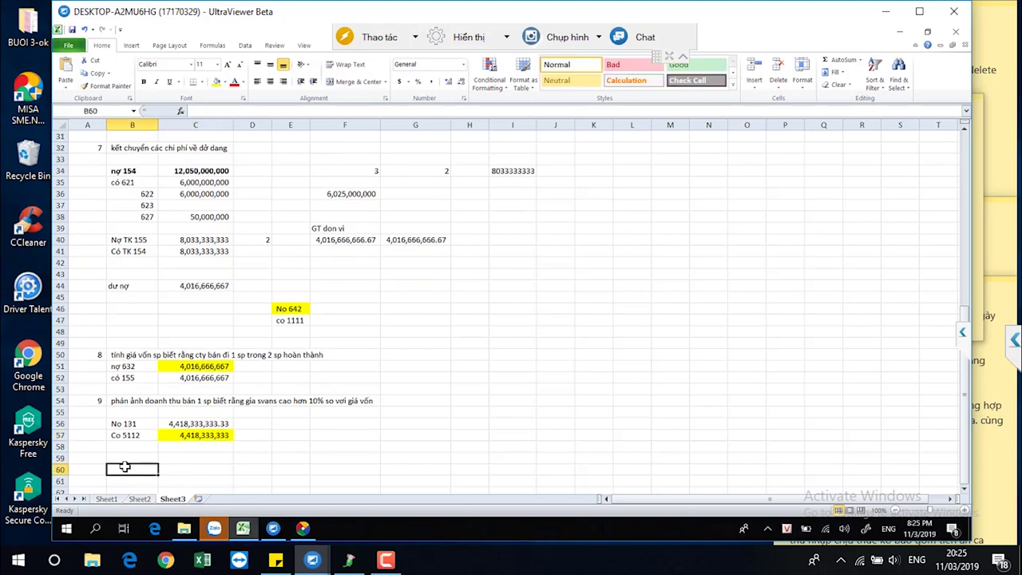
left_click(204, 425)
left_click(132, 468)
type("No")
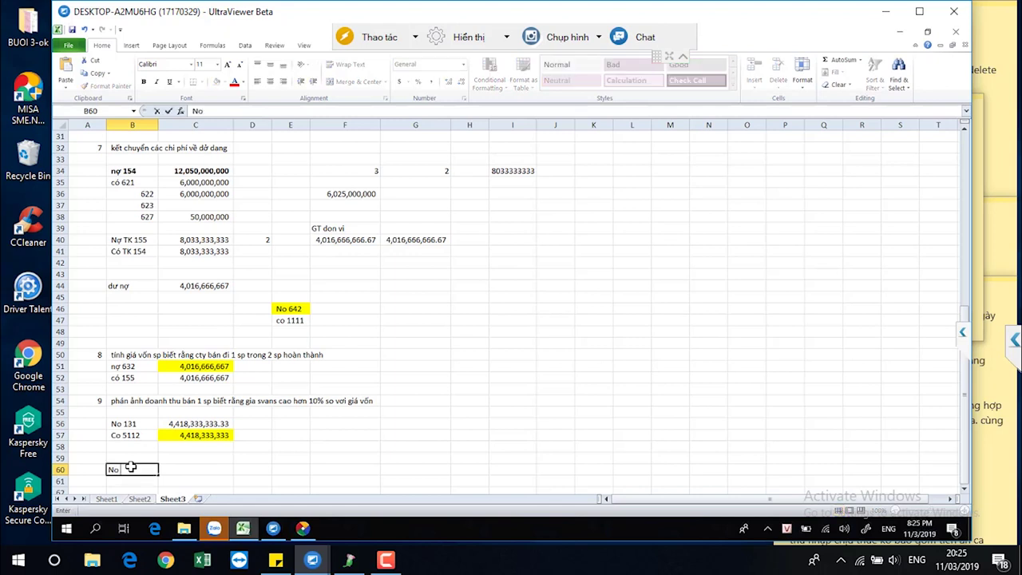
type(" 51112")
key("Return")
type("co 911")
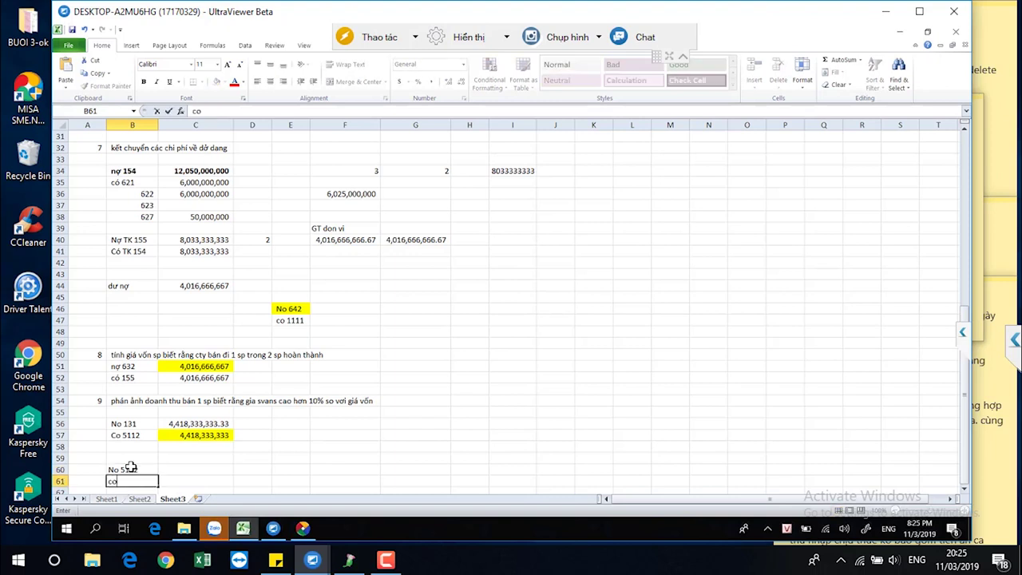
key("Return")
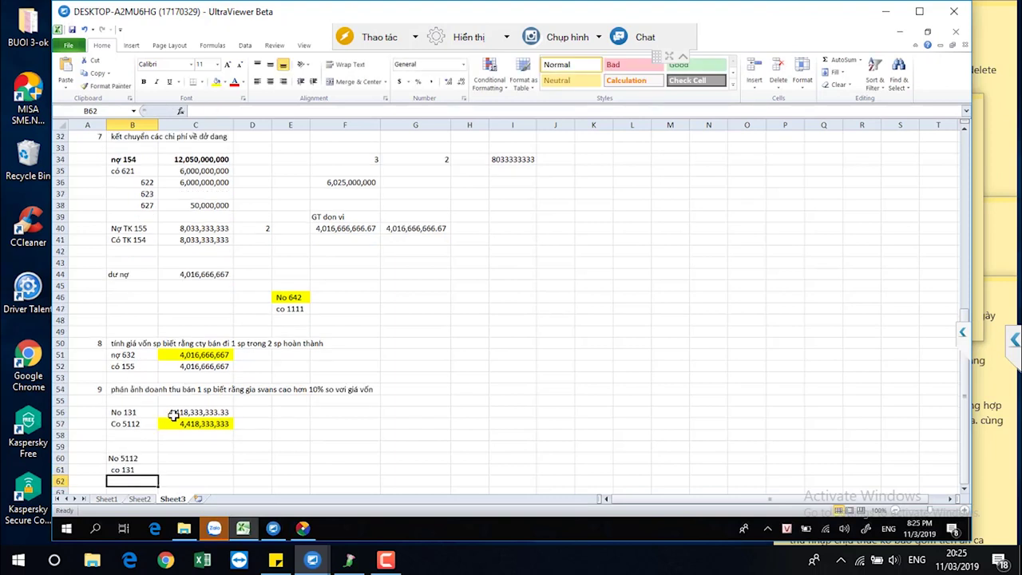
Set the No 5112 amount in C60 to half of the No 131 amount with =C56/2.
left_click(196, 411)
left_click(178, 457)
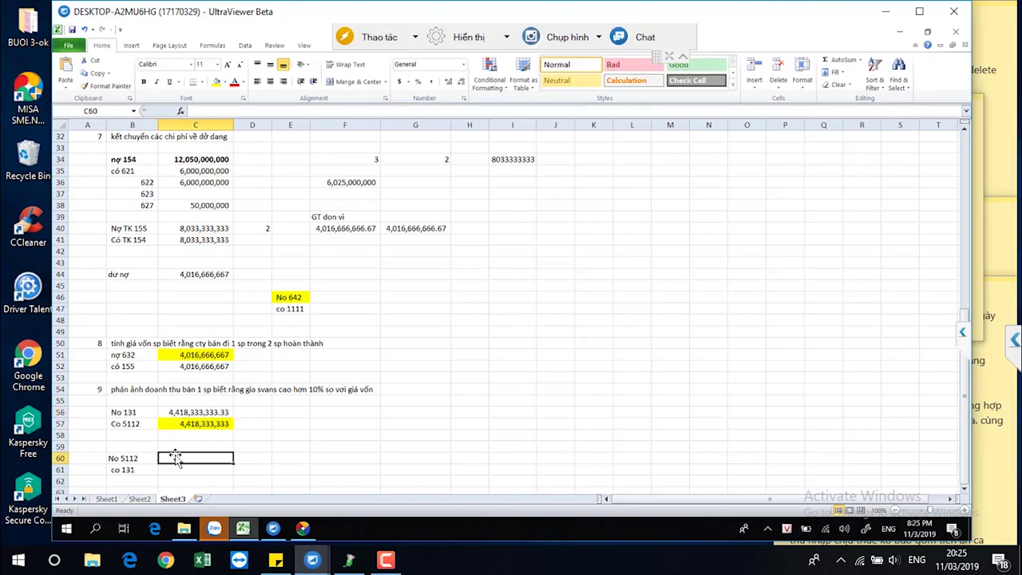
type("=")
left_click(211, 412)
type("/")
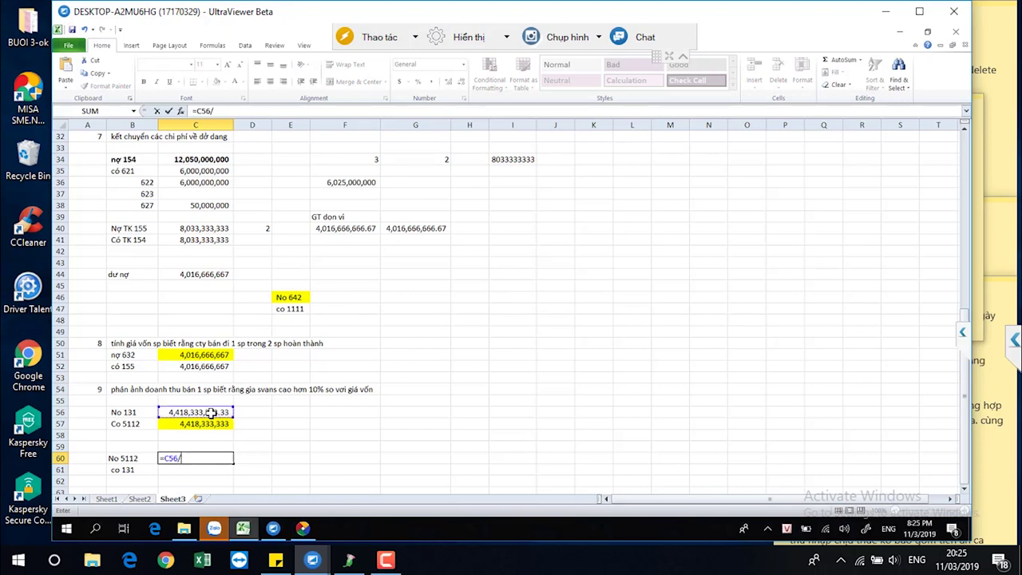
type("2")
key("Return")
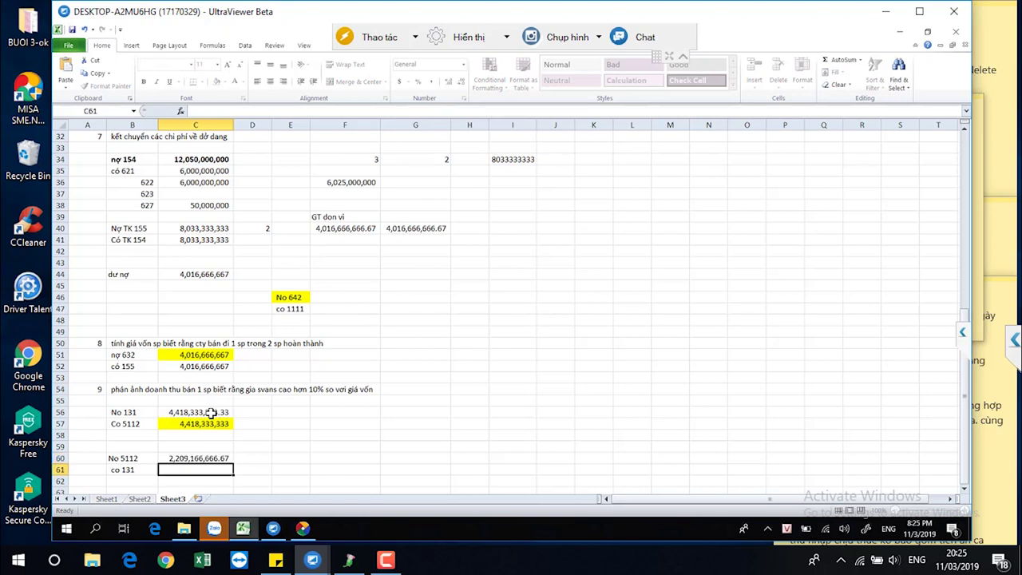
Set the co 131 amount in C61 equal to the No 5112 amount with =C60.
left_click(210, 412)
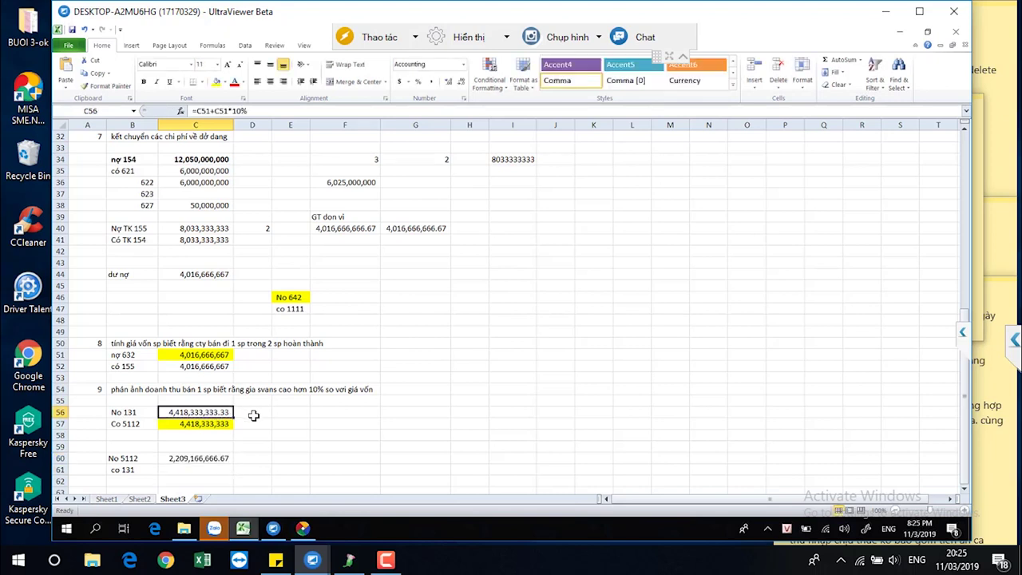
left_click(192, 470)
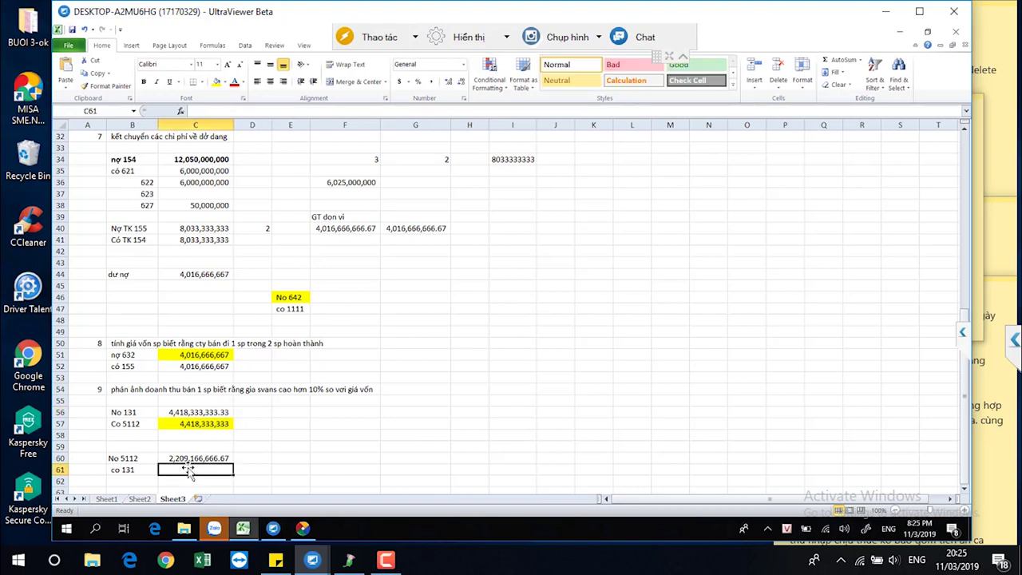
type("=")
left_click(189, 457)
key("Return")
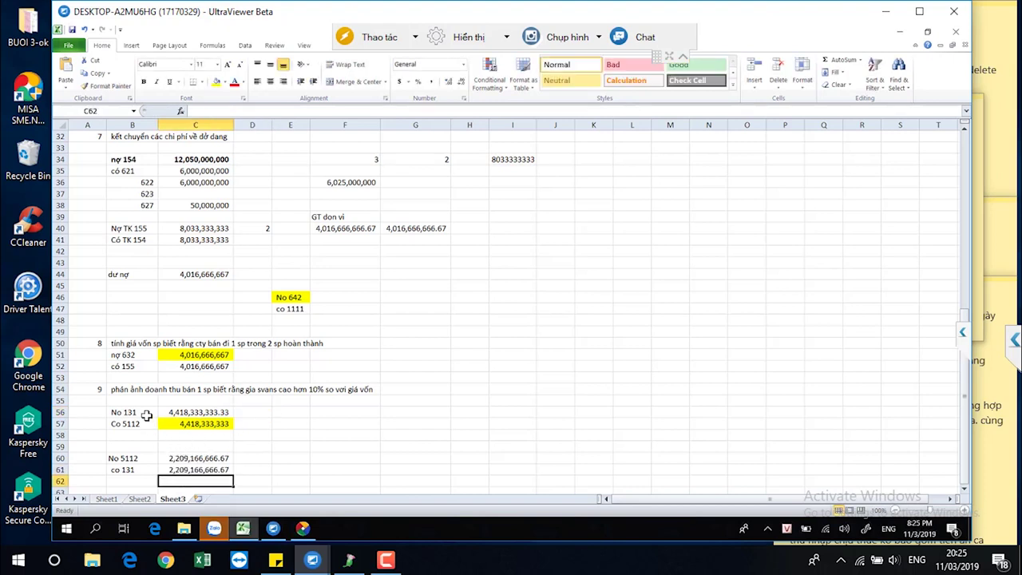
Clear the No 5112 and co 131 entry from A60:C61.
left_click_drag(128, 412, 196, 414)
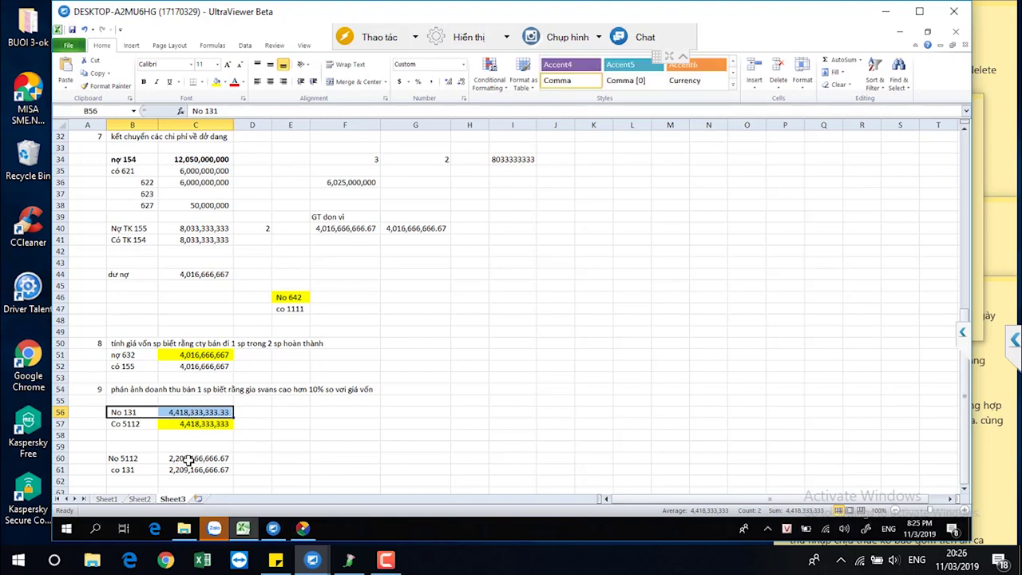
left_click(192, 470)
left_click(187, 481)
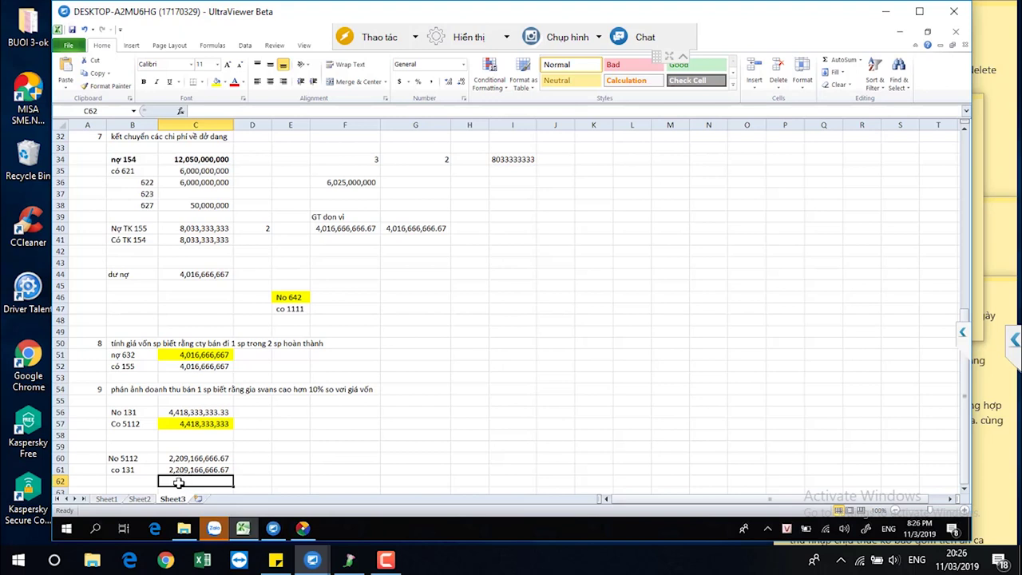
left_click_drag(100, 455, 194, 469)
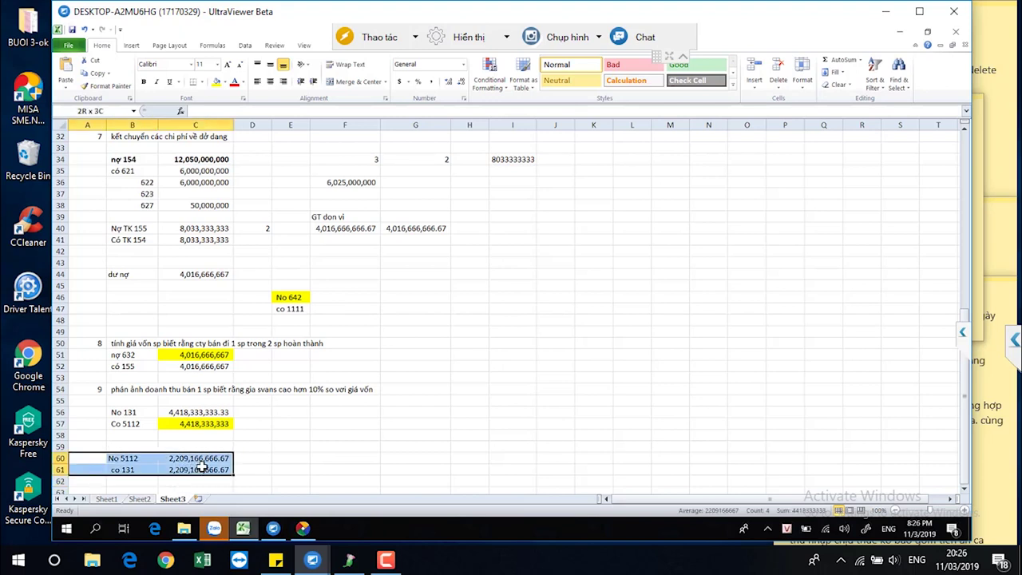
scroll(202, 468, "down", 1)
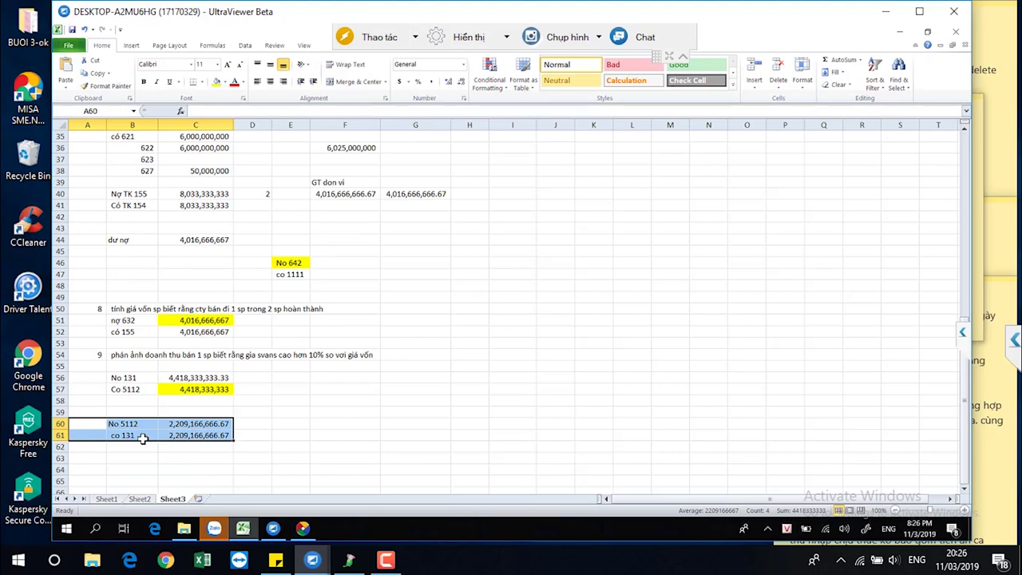
key("Delete")
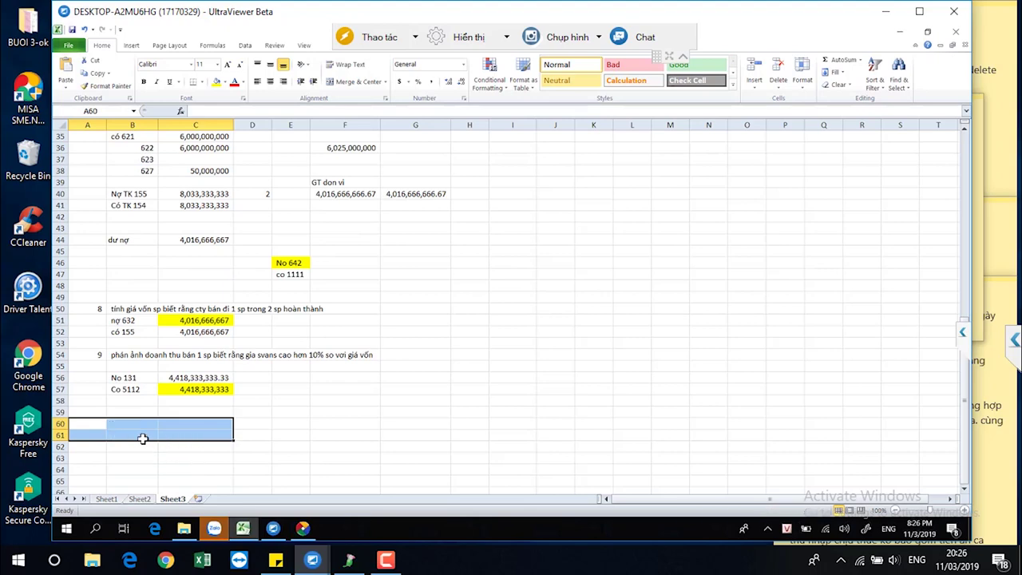
Review the nợ 632 cost and Co 5112 revenue rows, along with the production cost entries above them.
left_click(164, 366)
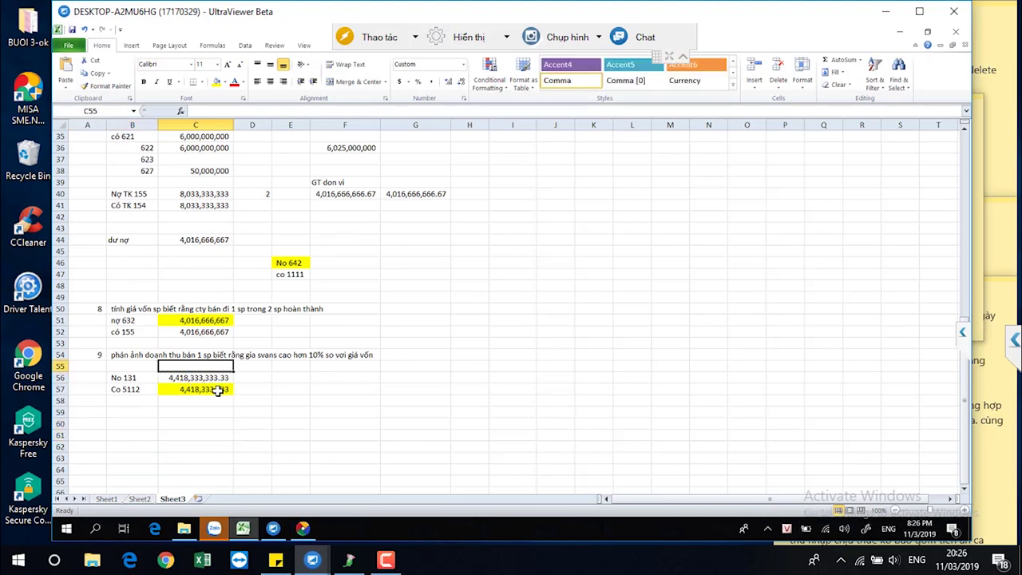
left_click_drag(112, 321, 183, 321)
left_click_drag(129, 389, 205, 389)
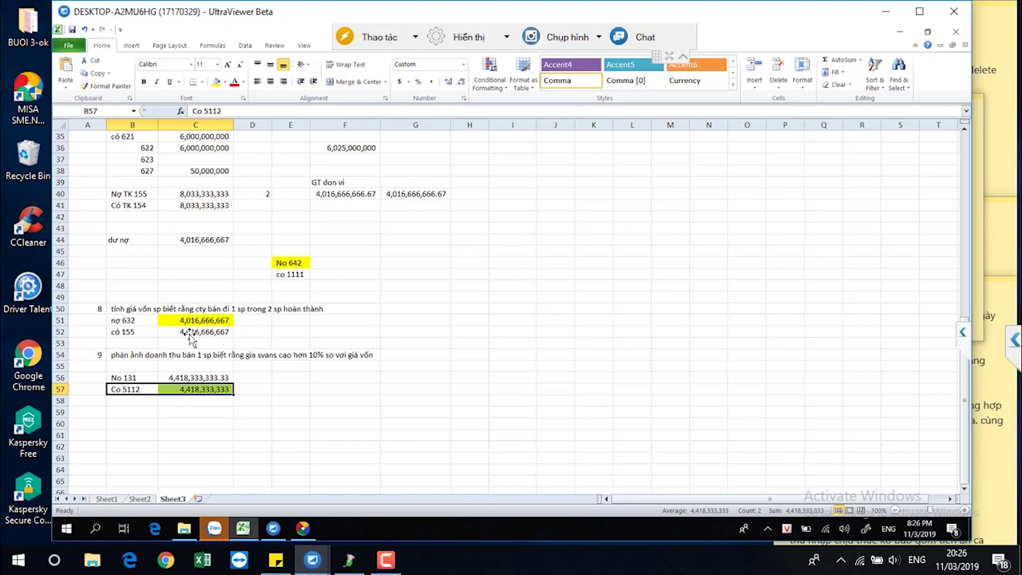
scroll(210, 297, "up", 4)
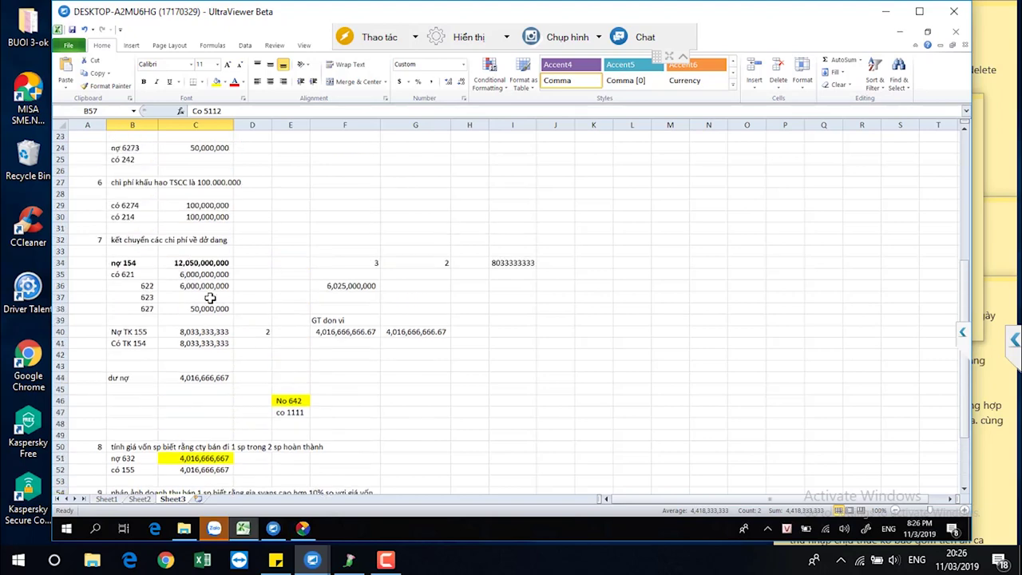
scroll(210, 297, "up", 4)
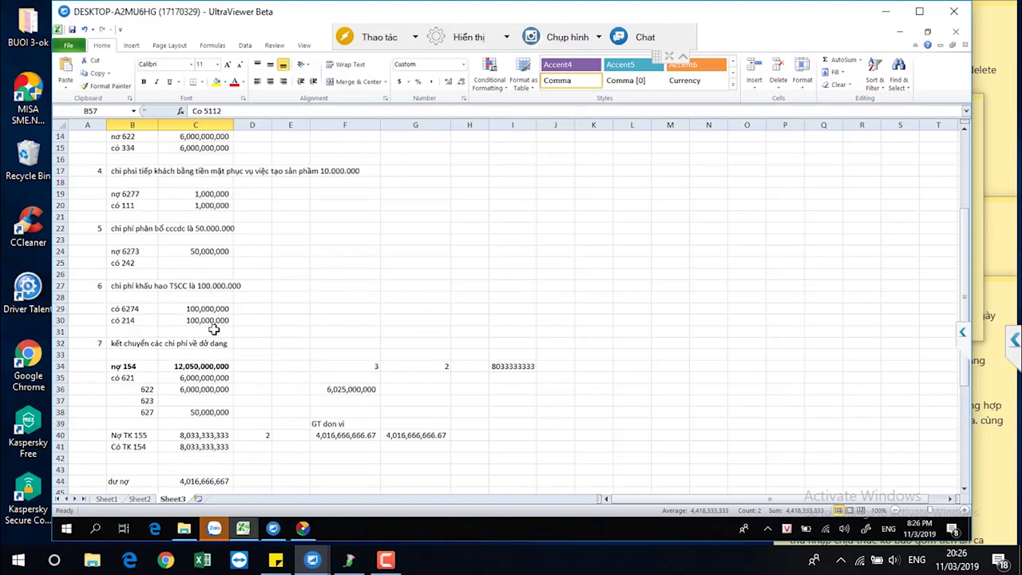
scroll(213, 328, "down", 3)
scroll(227, 343, "down", 2)
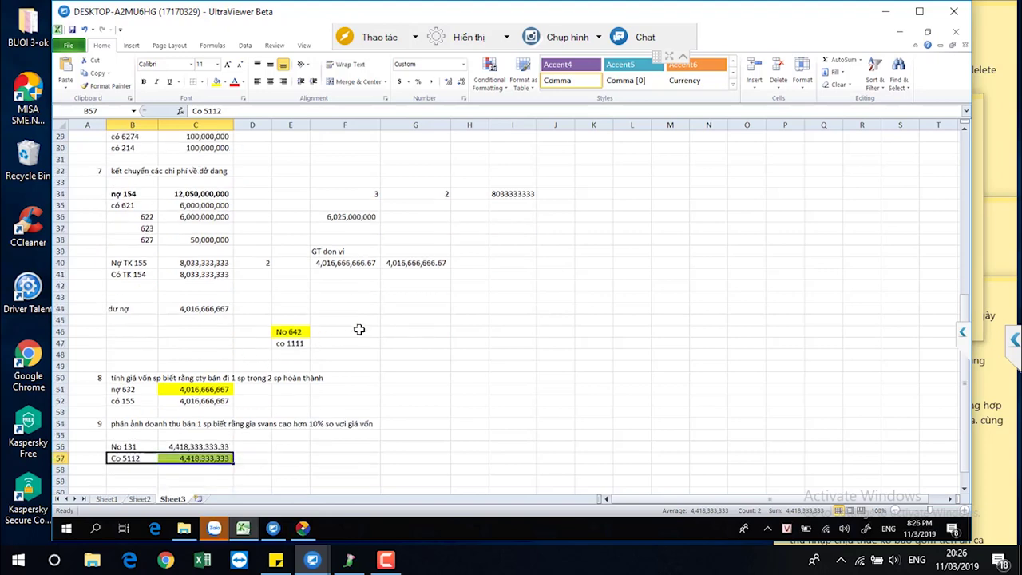
Enter 2,000,000 for No 642 in F46 and for co 1111 in F47, with comma style applied across the sheet.
left_click(359, 329)
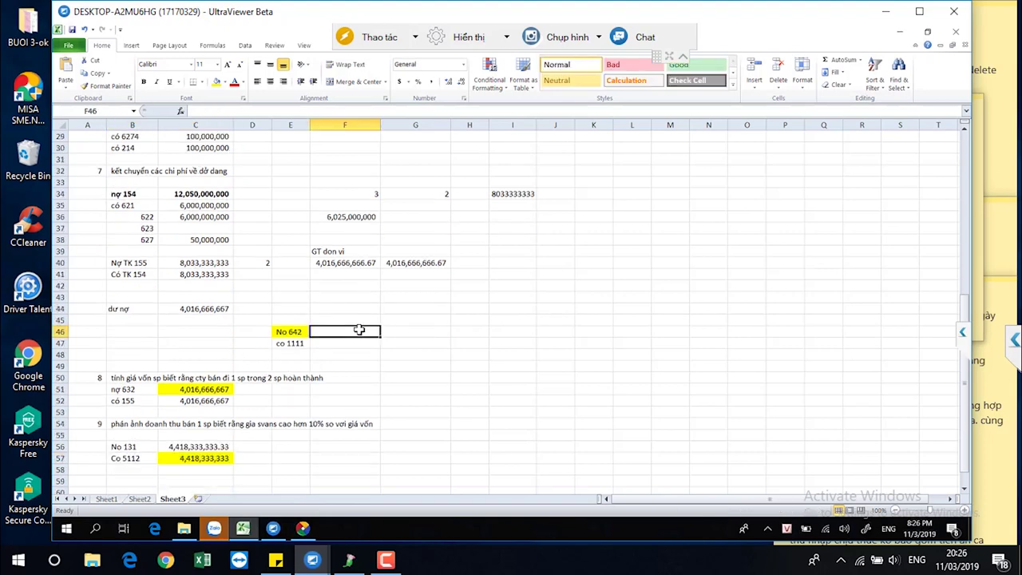
type("20000000")
key("Return")
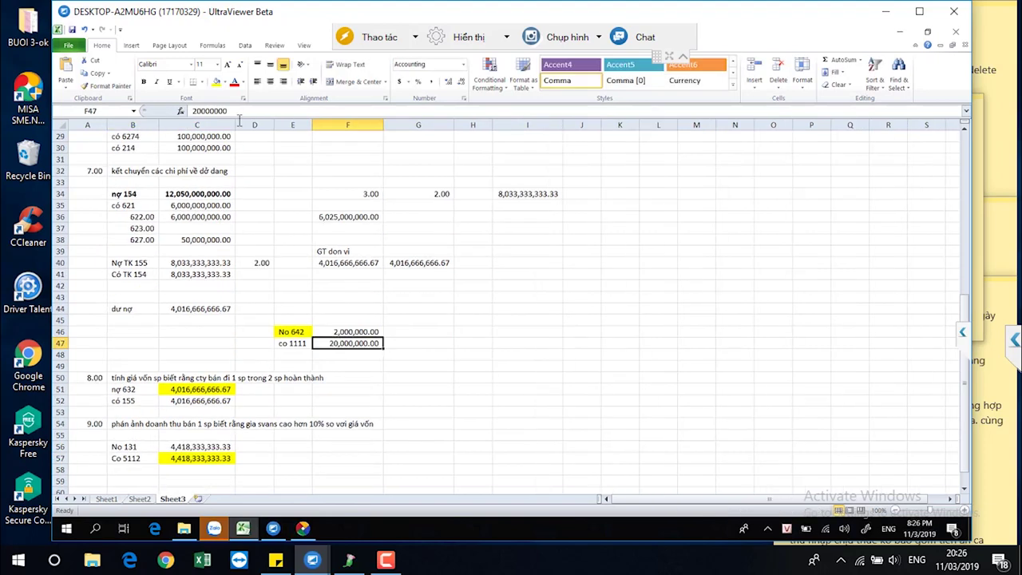
key("ctrl+d")
Fill the No 642 label and its amount in E46:F46 with yellow.
left_click_drag(296, 331, 350, 332)
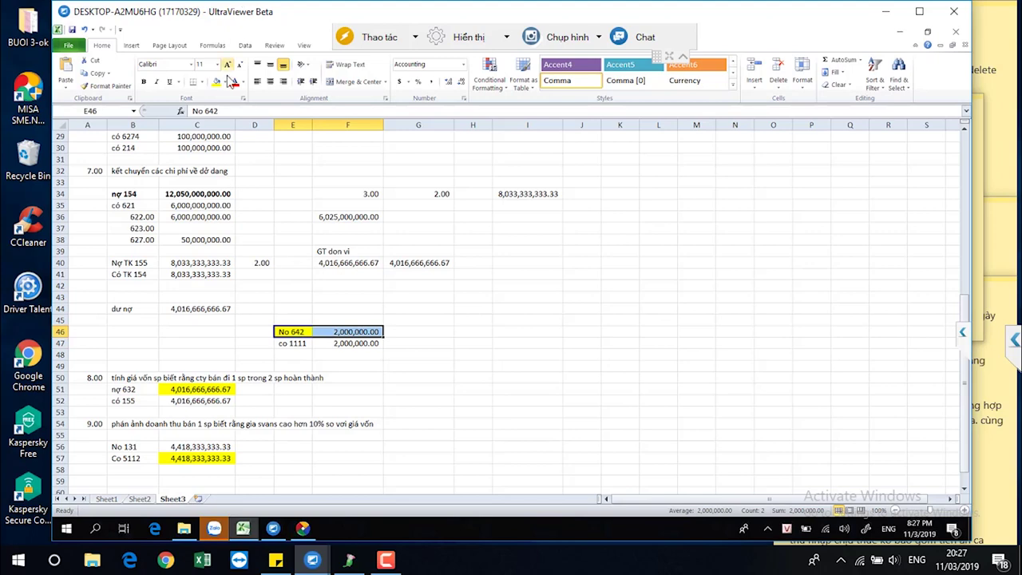
left_click(220, 85)
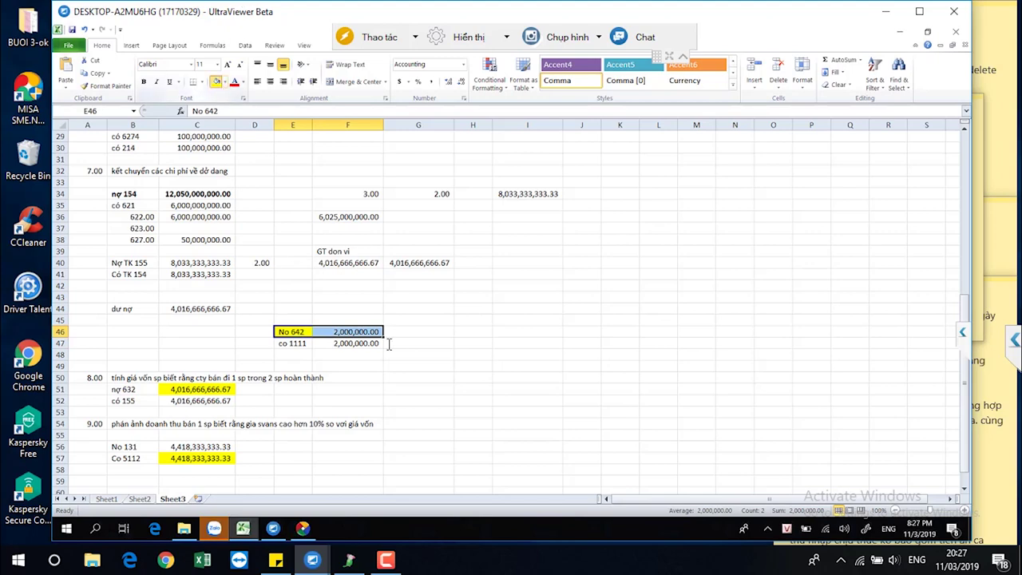
Copy the asset disposal entries from B105:D114 of Sheet2 and paste them as values at B62 of Sheet3.
left_click(140, 499)
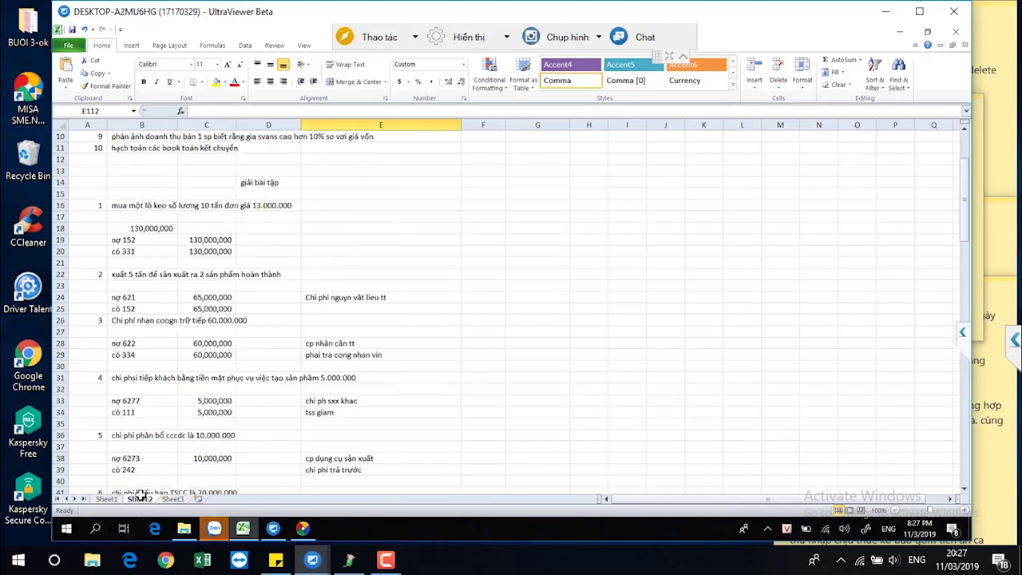
left_click(109, 500)
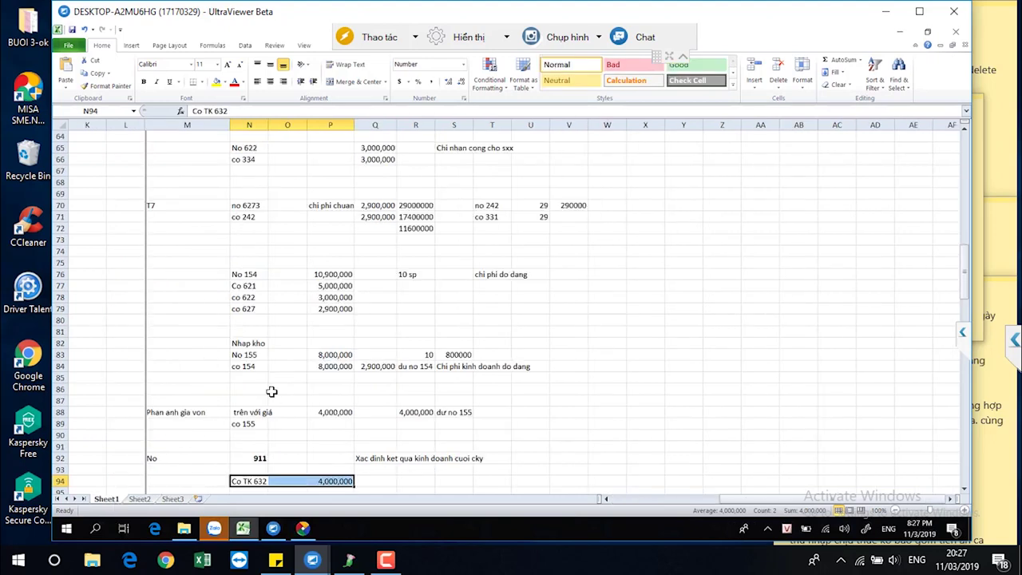
key("ctrl+Page_Down")
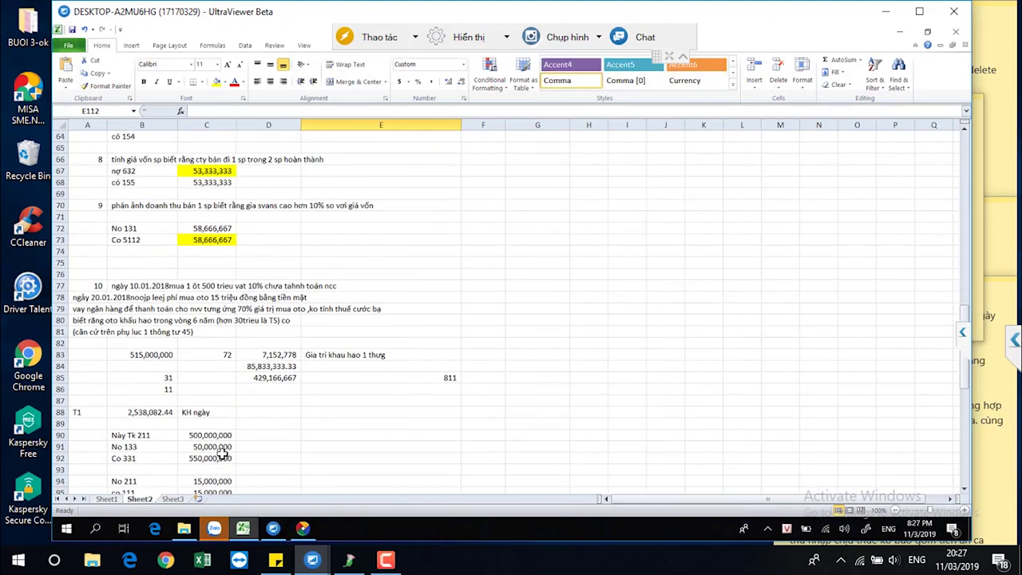
scroll(222, 453, "down", 5)
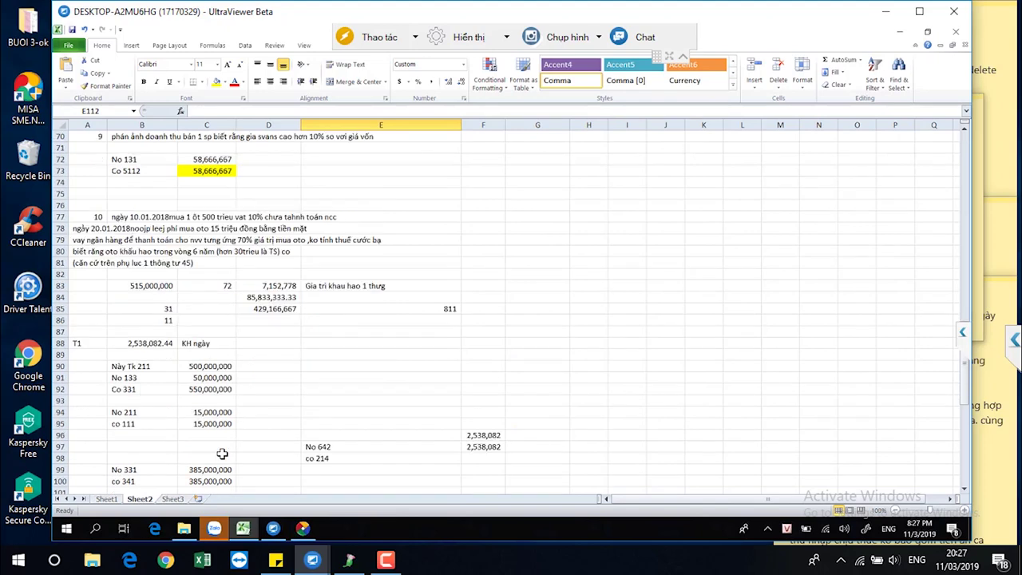
right_click(138, 342)
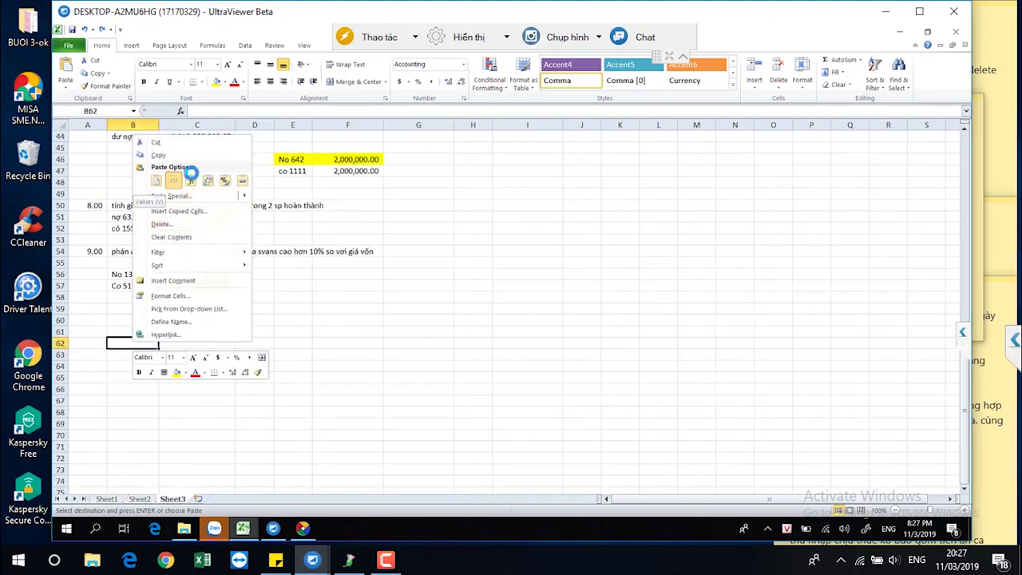
left_click(189, 176)
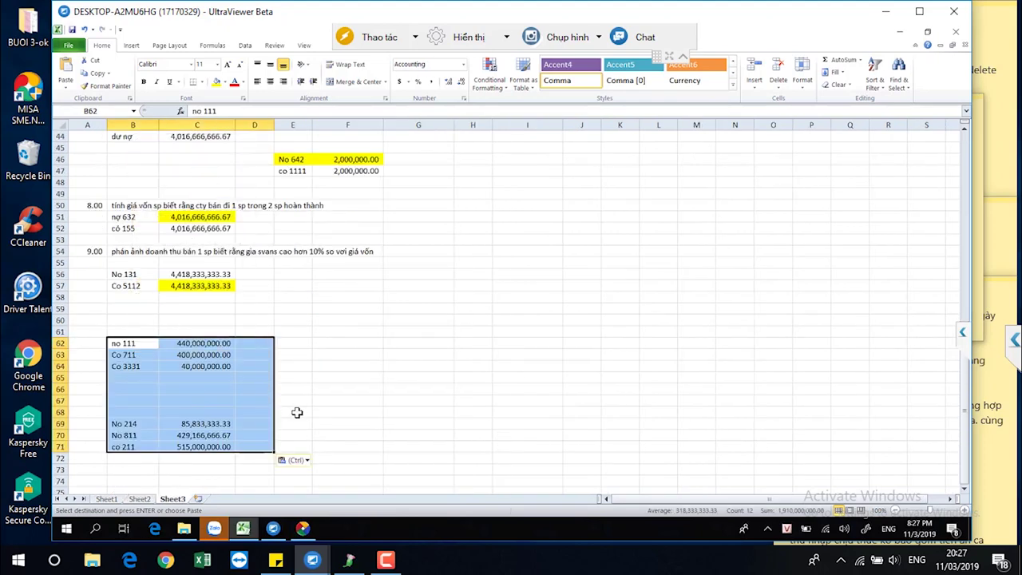
left_click(294, 412)
Copy the financial income 515 and expense 635 entries from A123:C129 of Sheet2 to B75 of Sheet3.
left_click(139, 499)
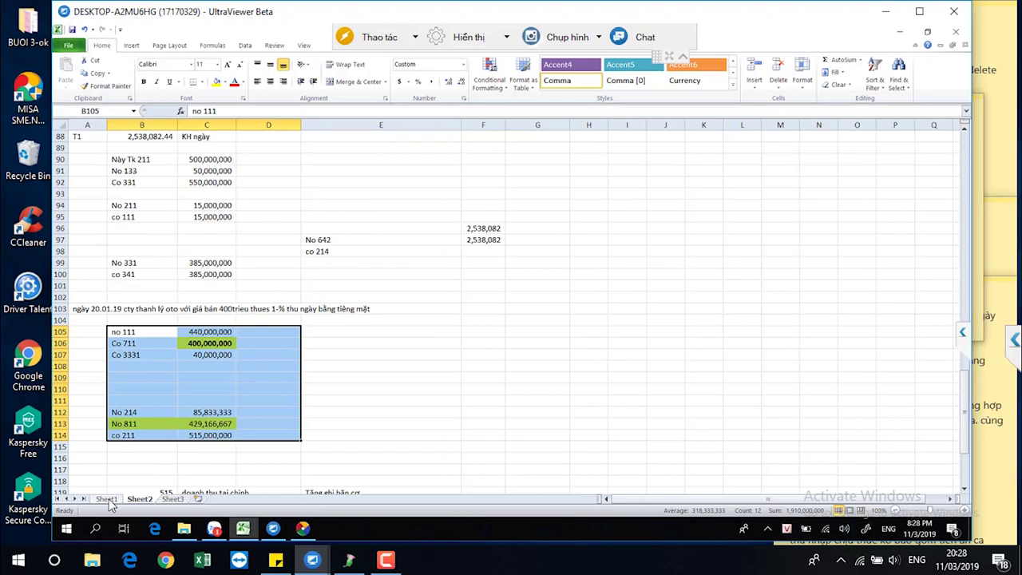
left_click(322, 445)
scroll(322, 447, "down", 2)
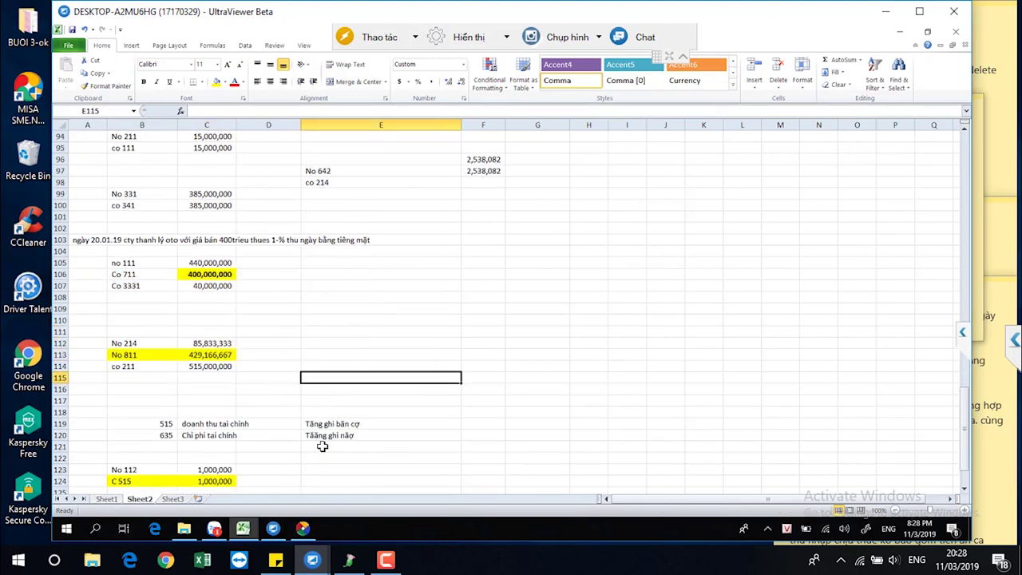
scroll(322, 447, "down", 2)
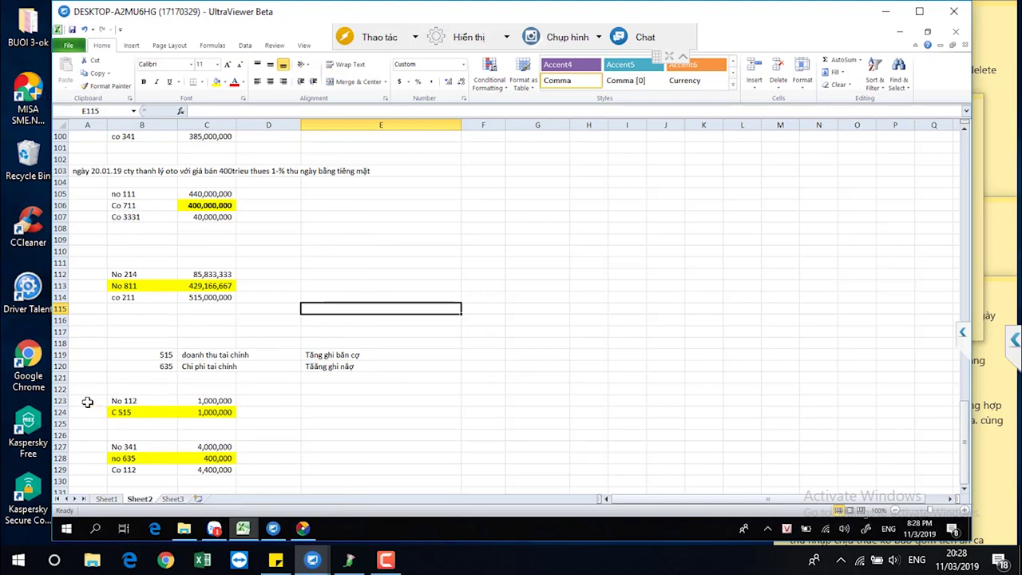
left_click_drag(84, 402, 221, 472)
key("ctrl+c")
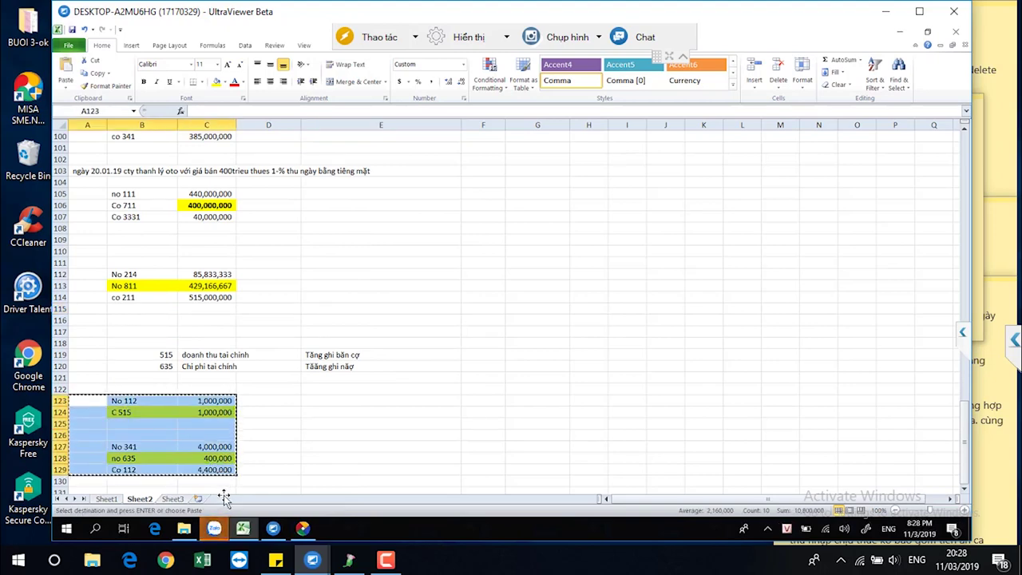
left_click(179, 500)
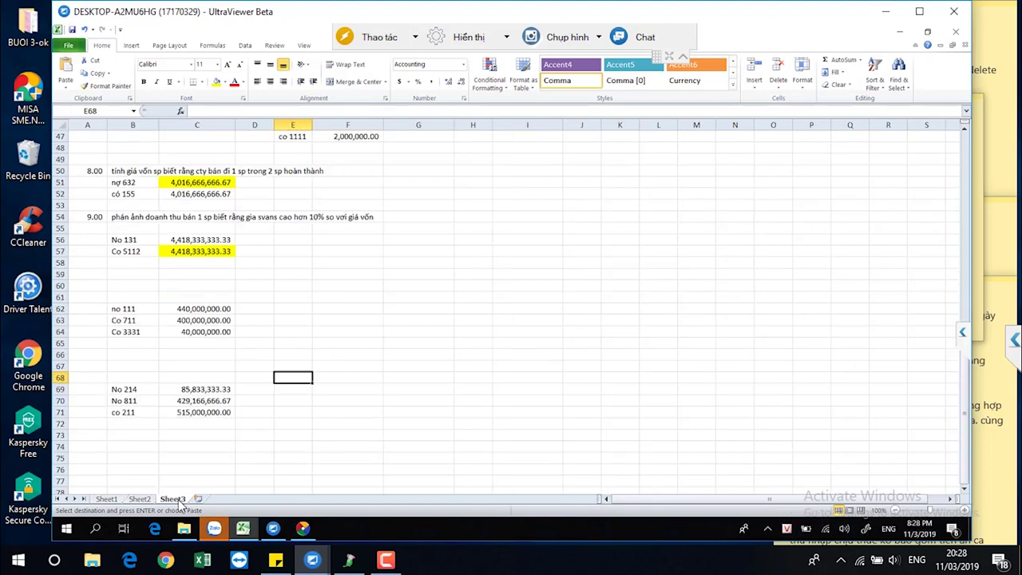
left_click(112, 459)
key("ctrl+v")
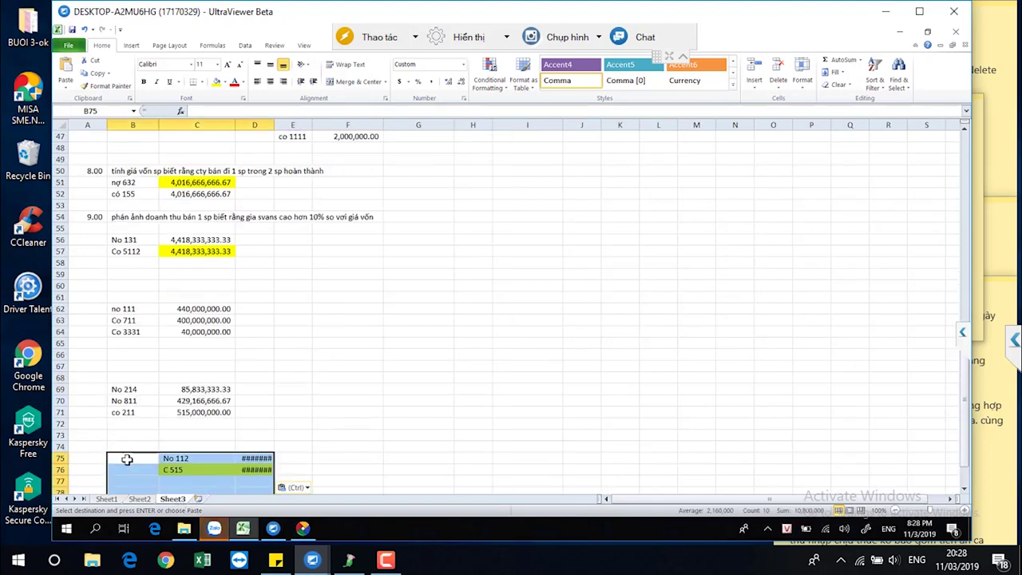
Widen column D to fit the pasted amounts of the 515 and 635 entries.
double_click(272, 125)
left_click(345, 456)
scroll(345, 453, "down", 1)
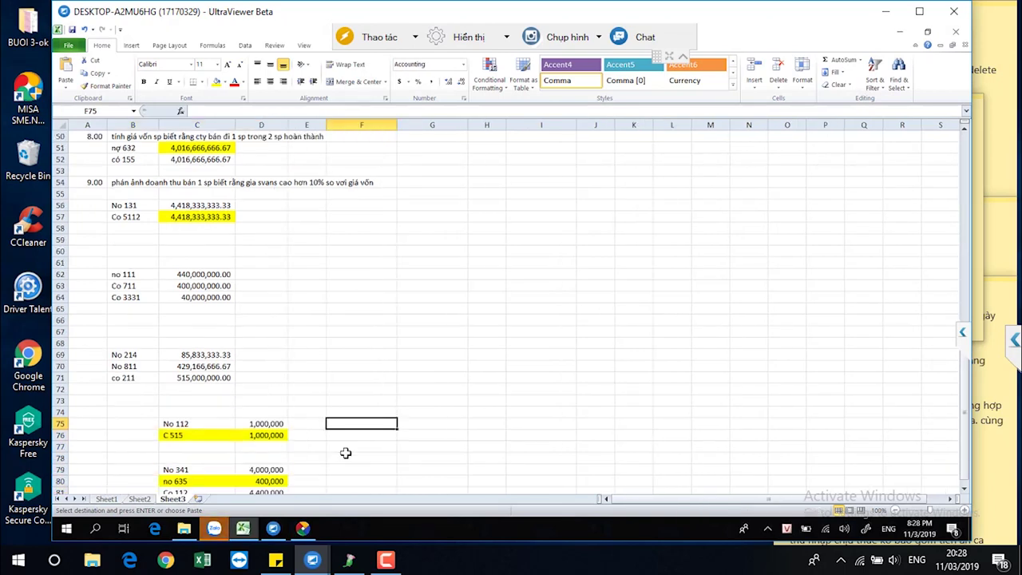
scroll(345, 453, "down", 2)
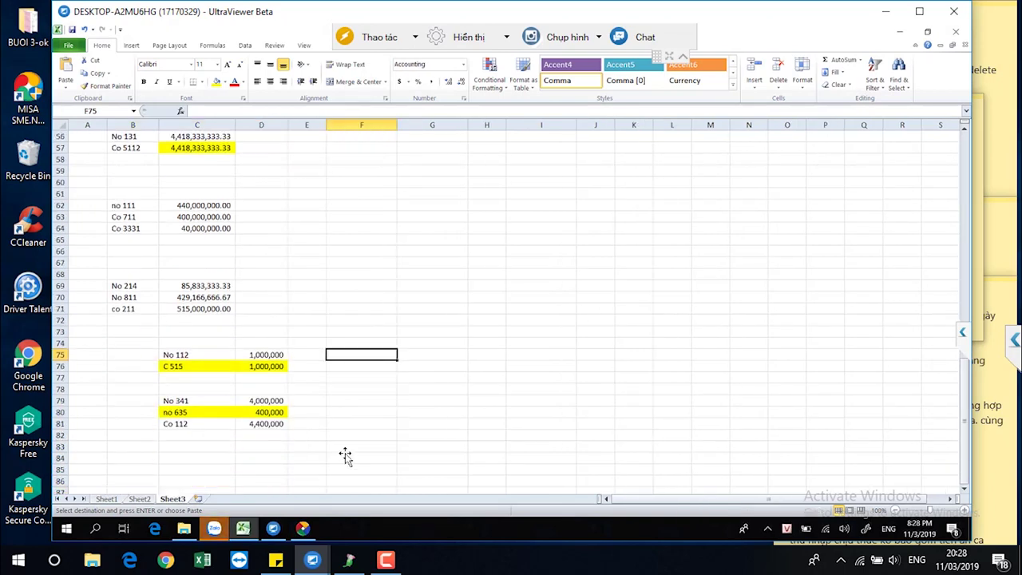
Begin the note in I46 with "1. kết chuyển doanh thu abns hàng,nguyên tác kết chuyển 56789 đều ko có sooduw cuối kỳ vậy".
scroll(345, 453, "up", 2)
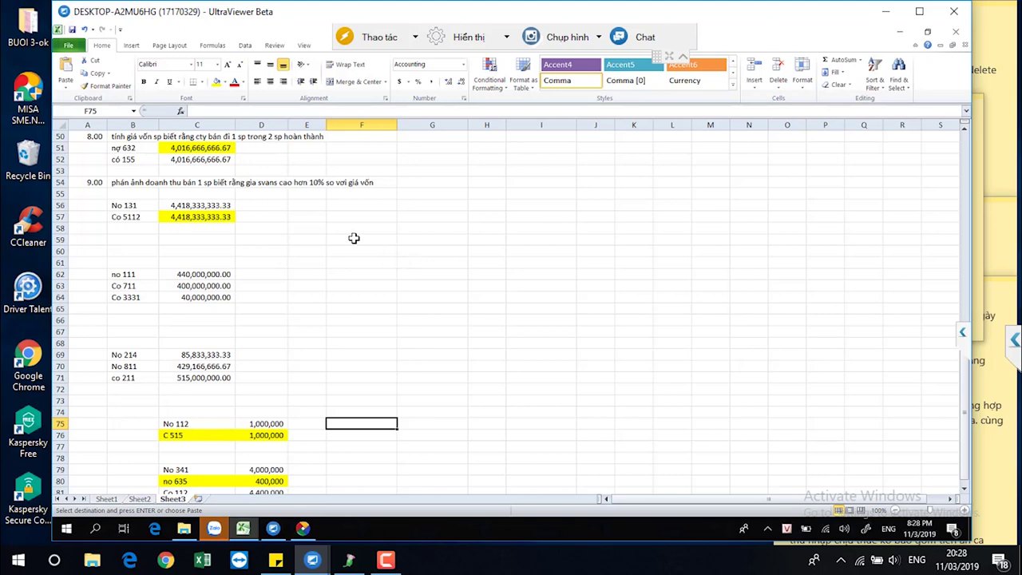
scroll(248, 217, "up", 2)
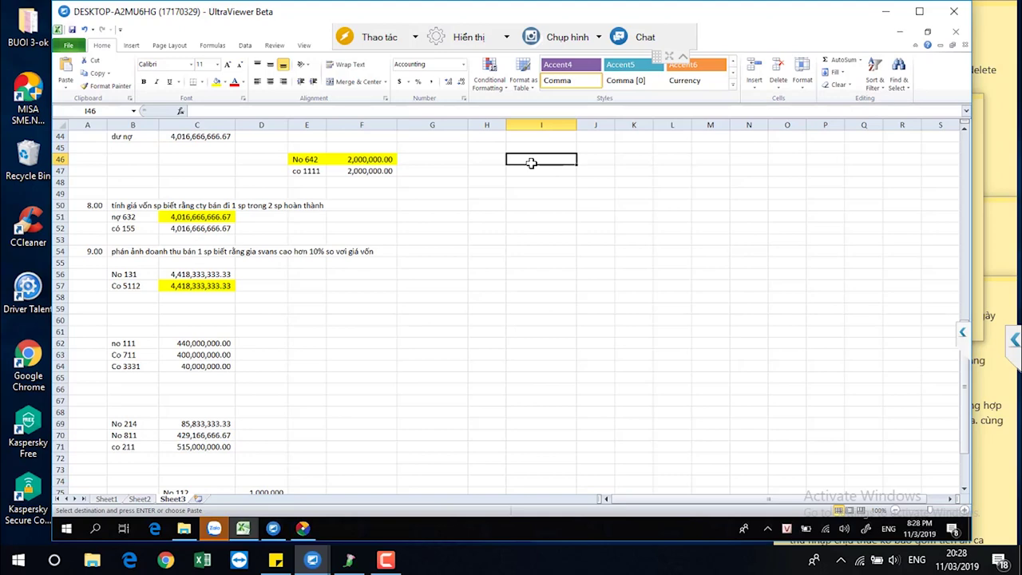
type("1.")
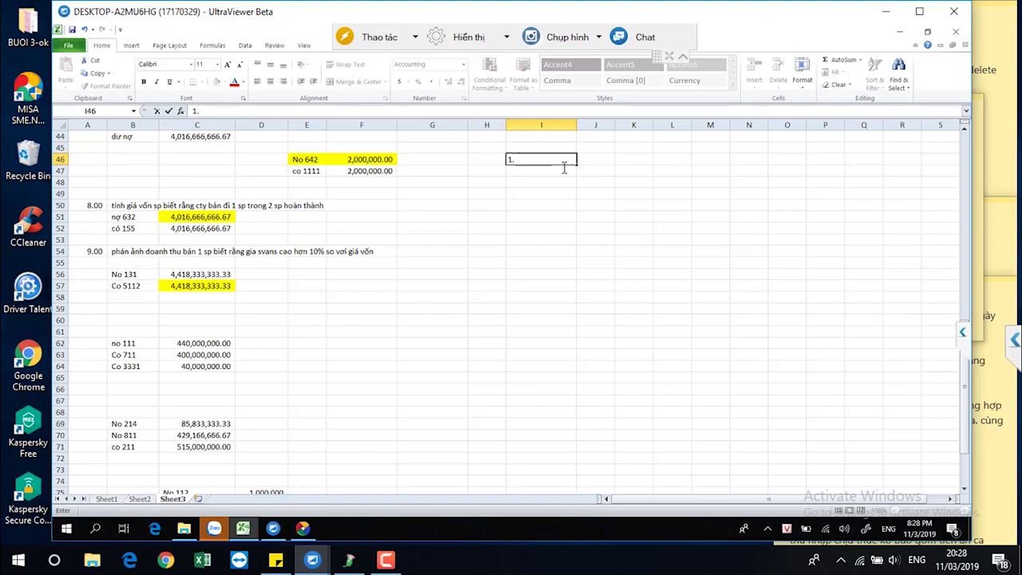
type("kết chuyển doanh thu abn")
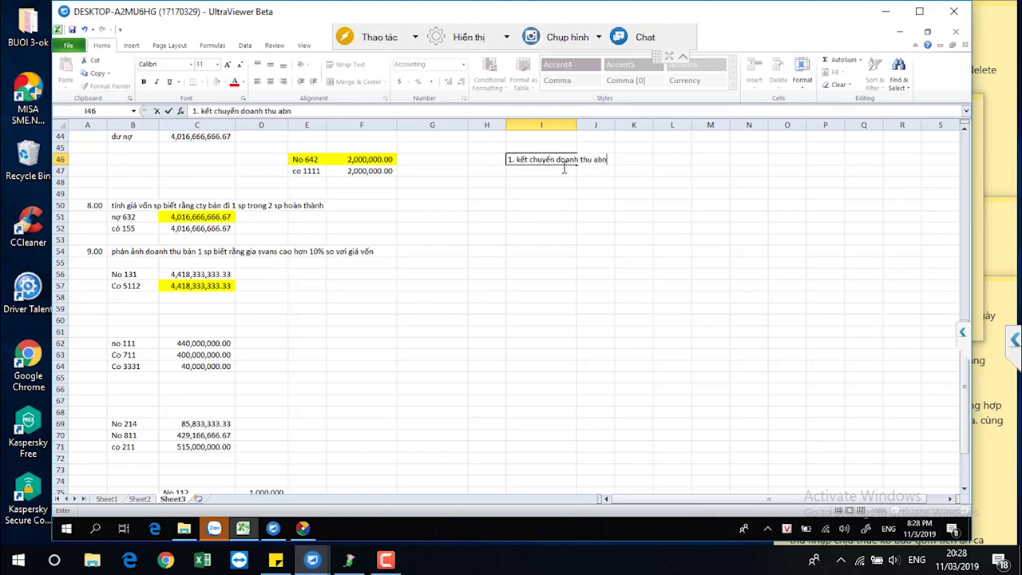
type("s hàng,nguyên tắc kết chueyern")
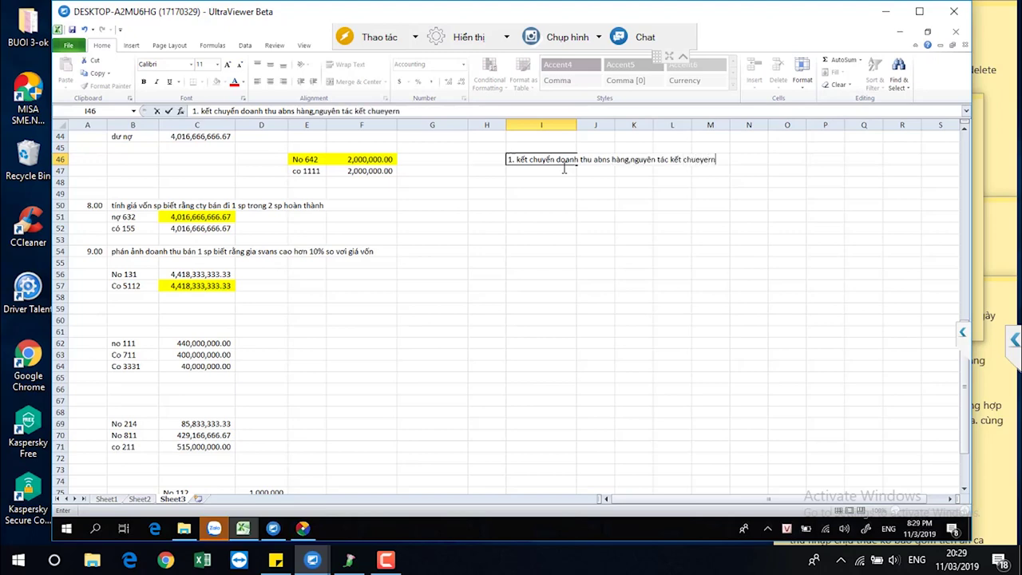
key("BackSpace")
key("BackSpace")
key("BackSpace")
key("BackSpace")
key("BackSpace")
type("yển 56789 đều ko có sooduw cuối kỳ vậy đe")
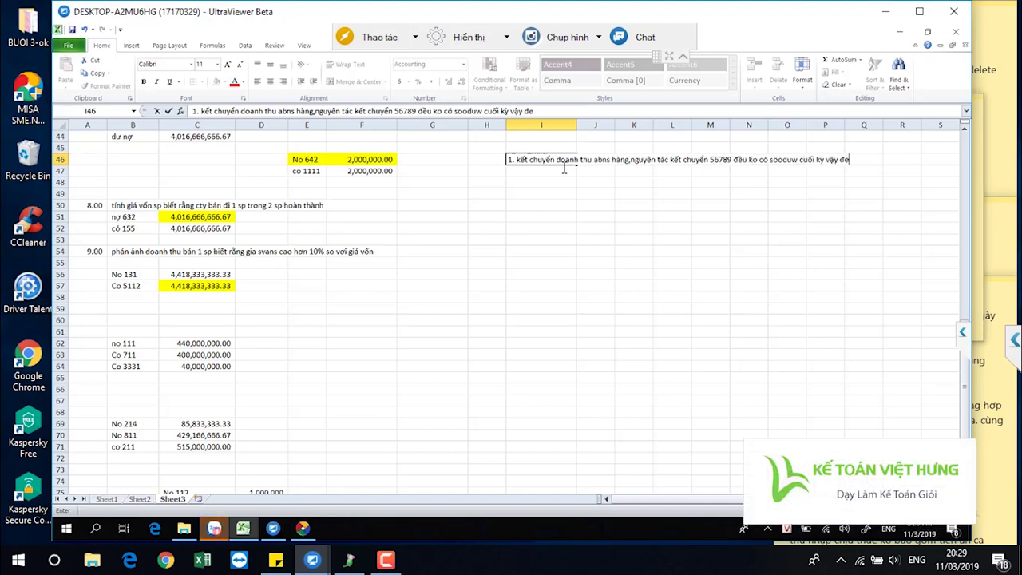
Extend the note with "để kết chuyển các tk đó ko có sô dư cuối kỳ,thì sẽ thông qua 1 tk là 911,xác định ket quả kinh doanh".
key("BackSpace")
type("ể kết chu")
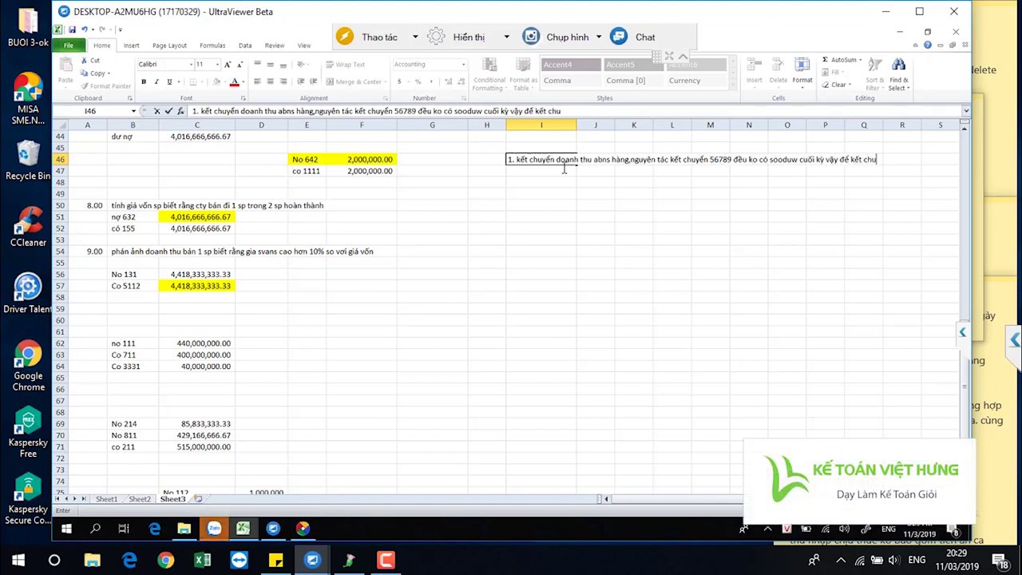
type("yển các tk đó ko có sô dư c")
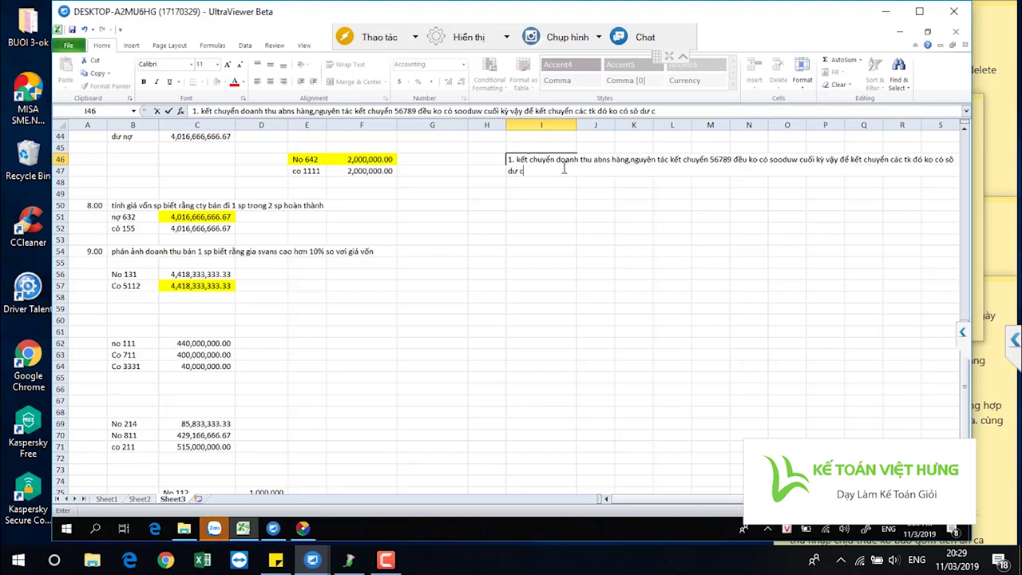
type("uối ky")
type(",thì sẽ thông qua 1 tk là 911")
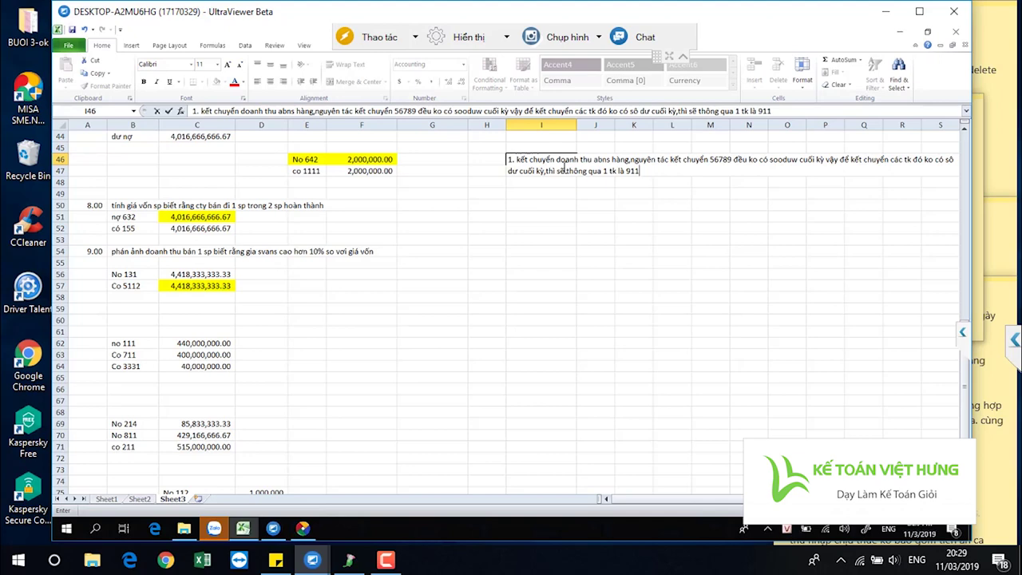
type(",")
type("xác định ket quả kinh")
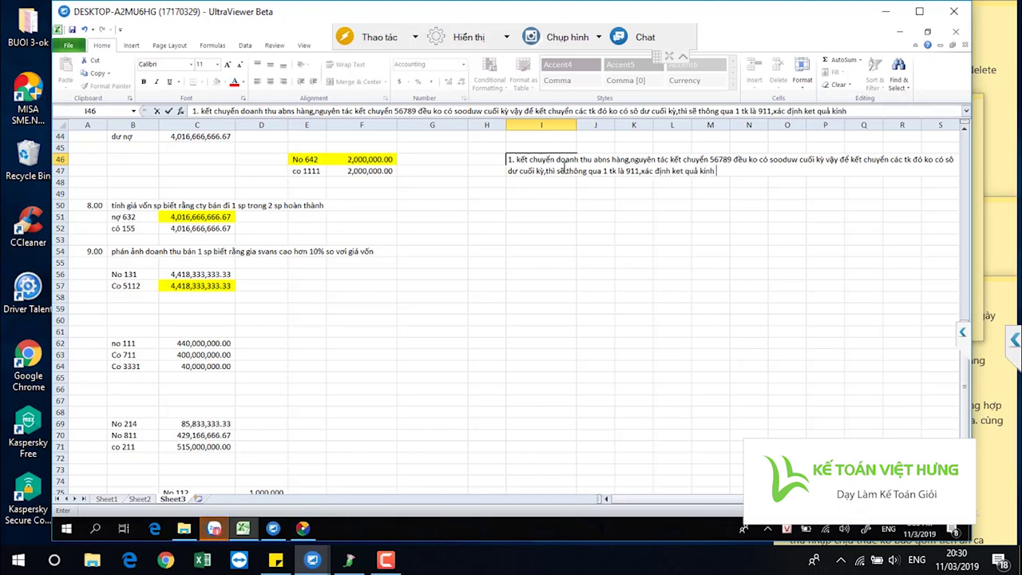
type(" daonh")
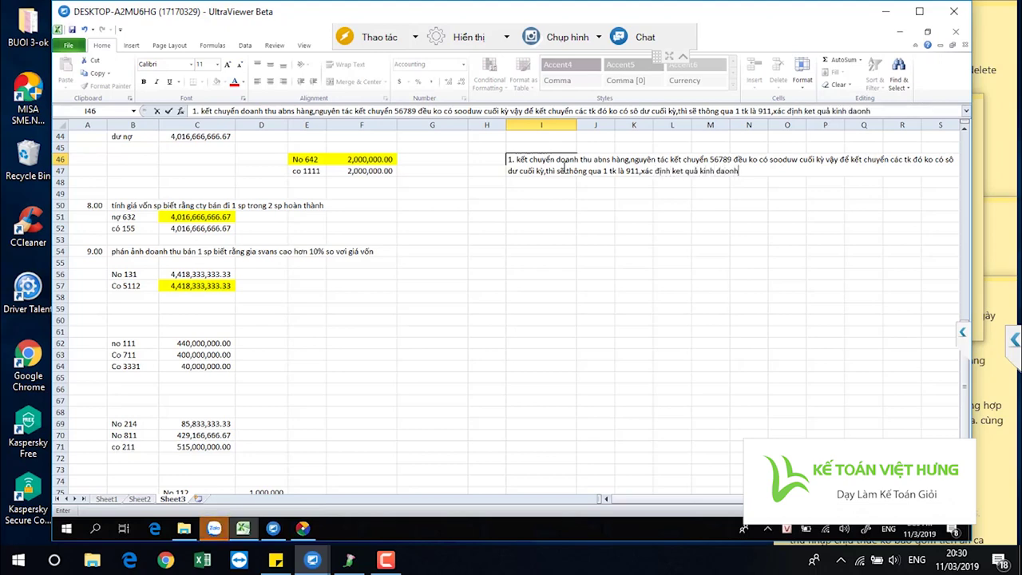
key("BackSpace")
key("BackSpace")
type("oanh")
Number the first closing entry 1 in I49 and enter its debit line "nơ 511" in K49.
left_click(527, 196)
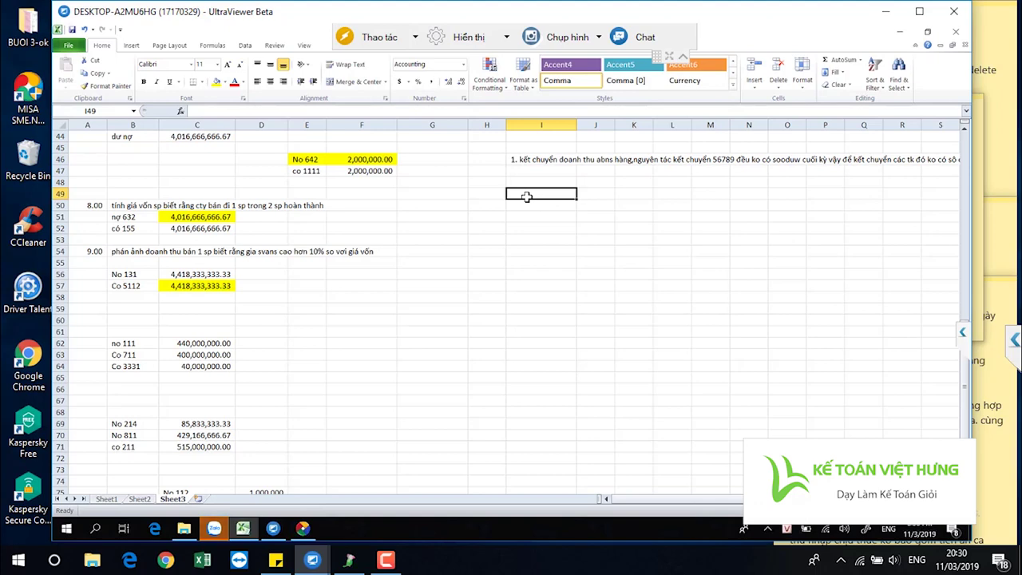
type("1")
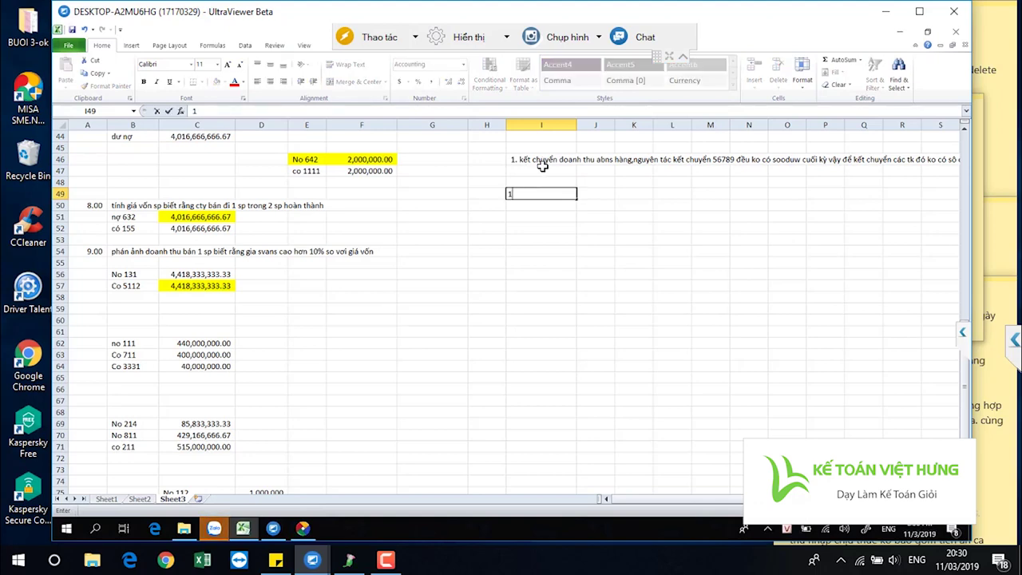
key("Return")
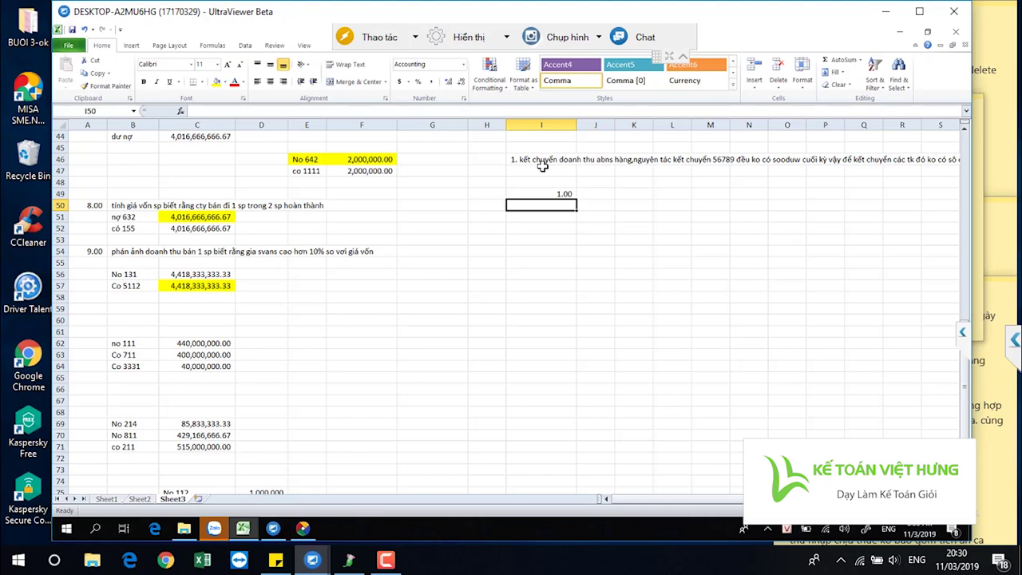
left_click(630, 194)
type("nơ")
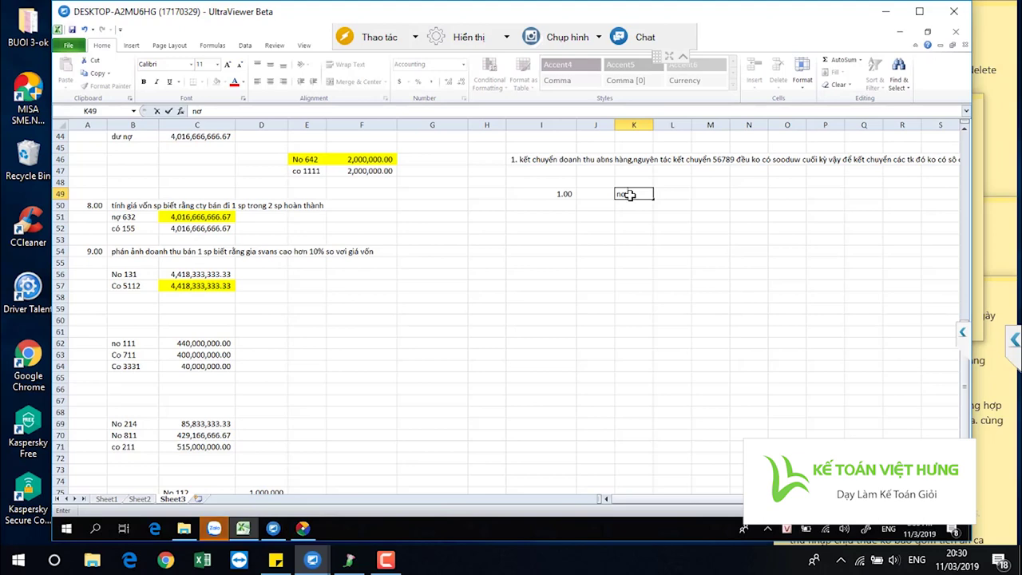
type("511")
key("Return")
Enter the credit line "co 911" in K50 beneath the 511 debit line.
type("co")
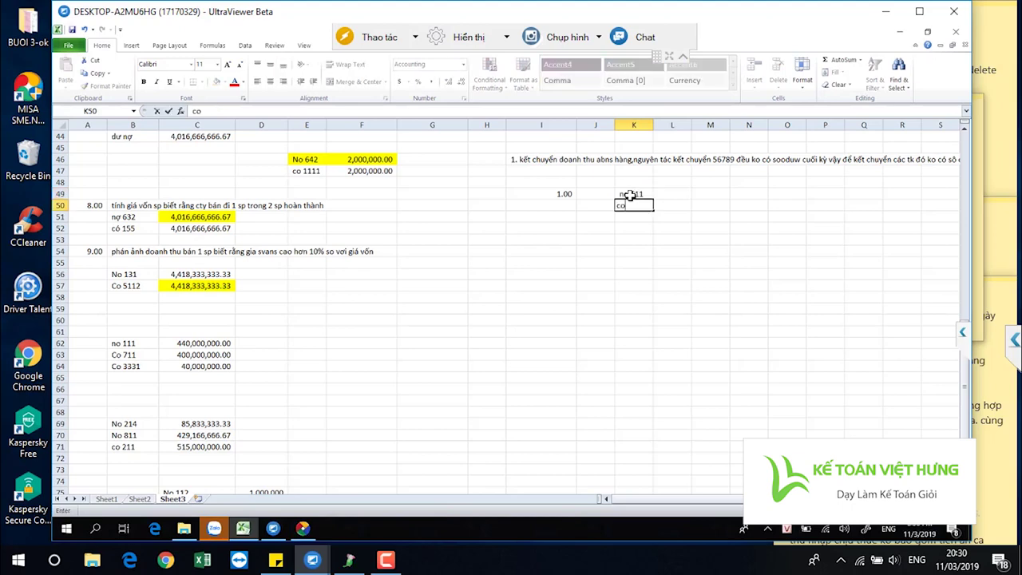
type("911")
key("Return")
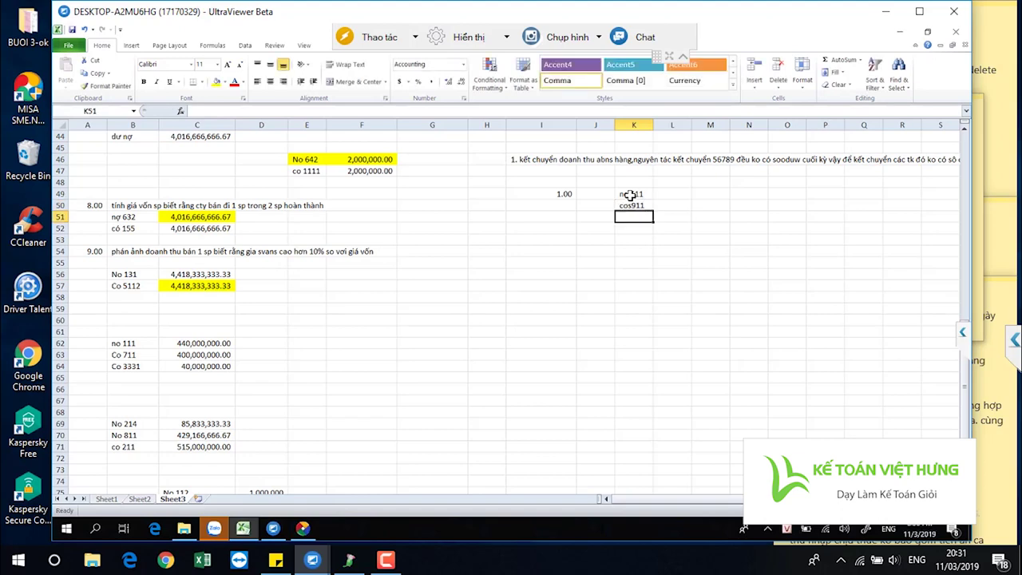
key("Up")
key("F2")
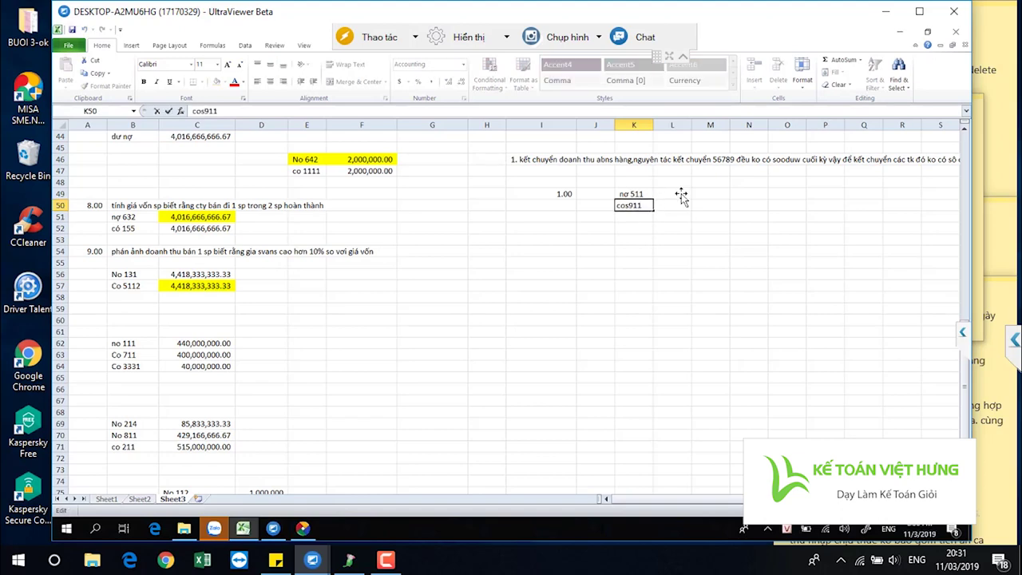
key("Left")
key("Left")
key("Left")
key("BackSpace")
key("Return")
key("Left")
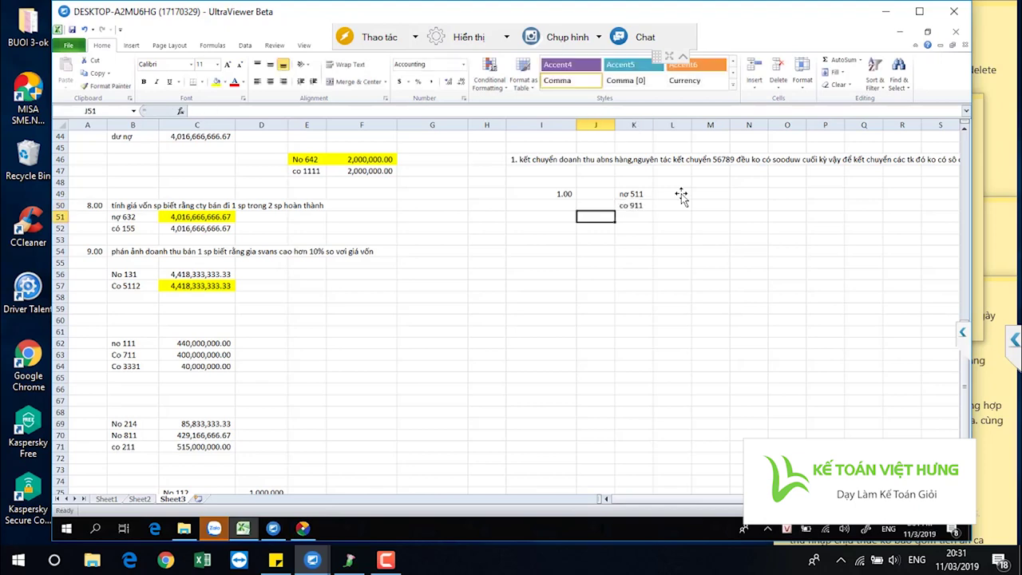
key("Left")
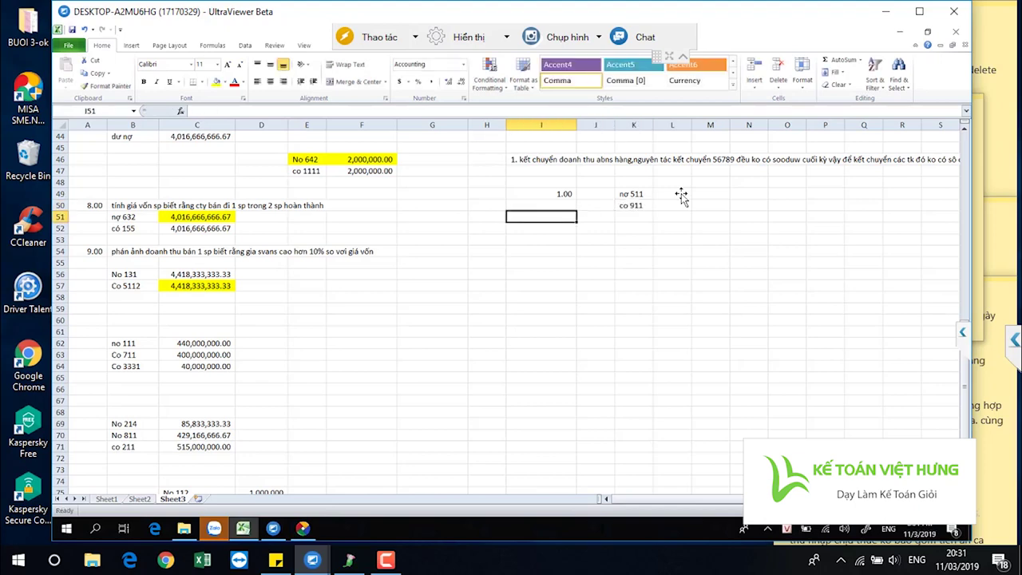
type("tô")
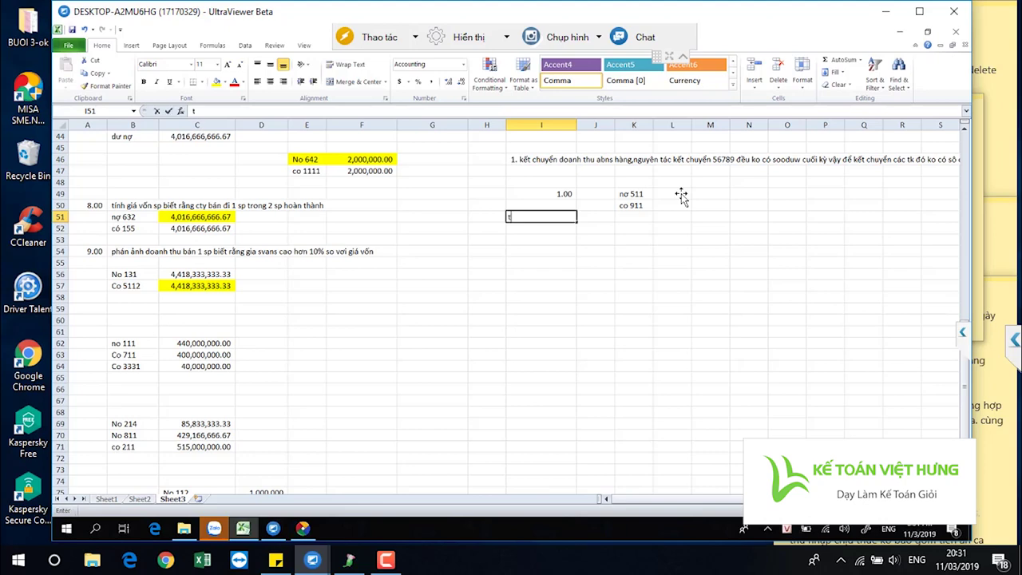
key("BackSpace")
key("BackSpace")
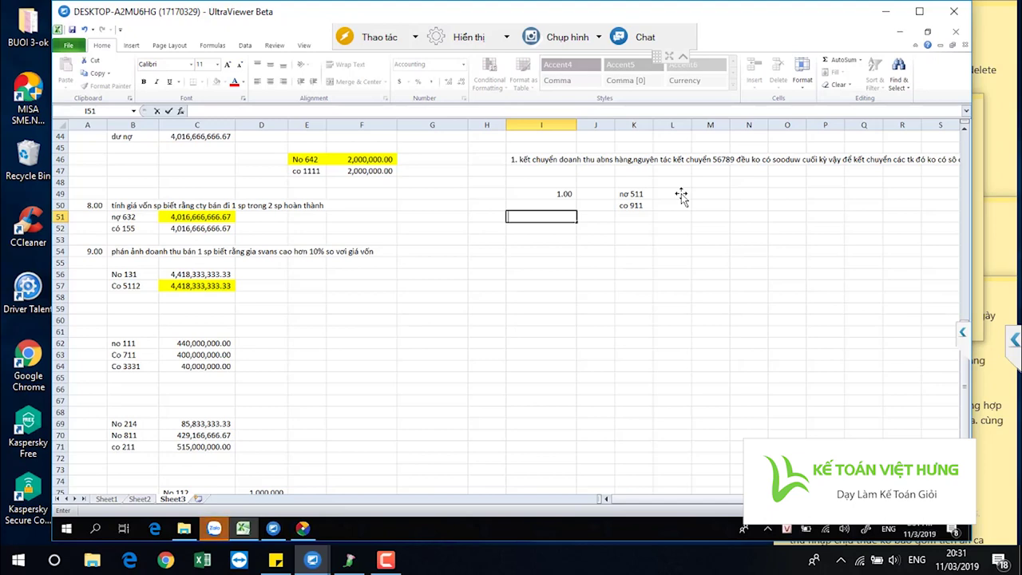
Link the 511 debit amount in L49 to C57 and the 911 credit amount in L50 to L49.
left_click(679, 194)
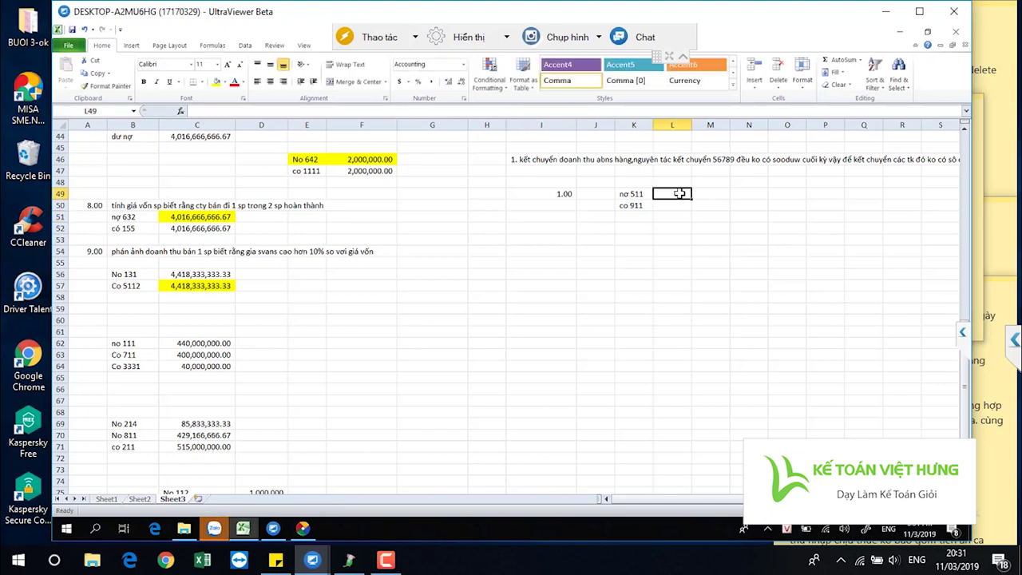
type("=")
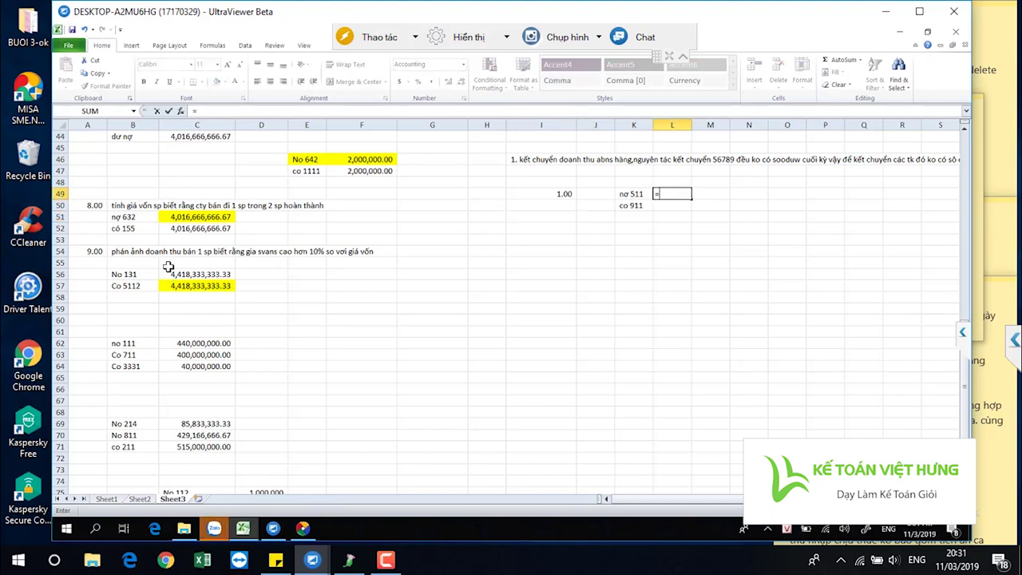
left_click(185, 287)
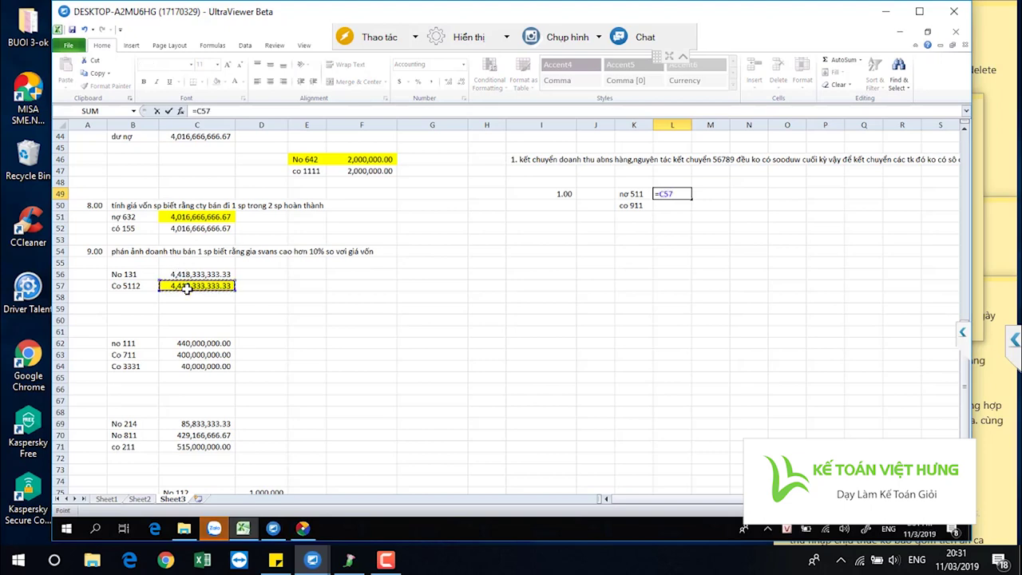
key("Return")
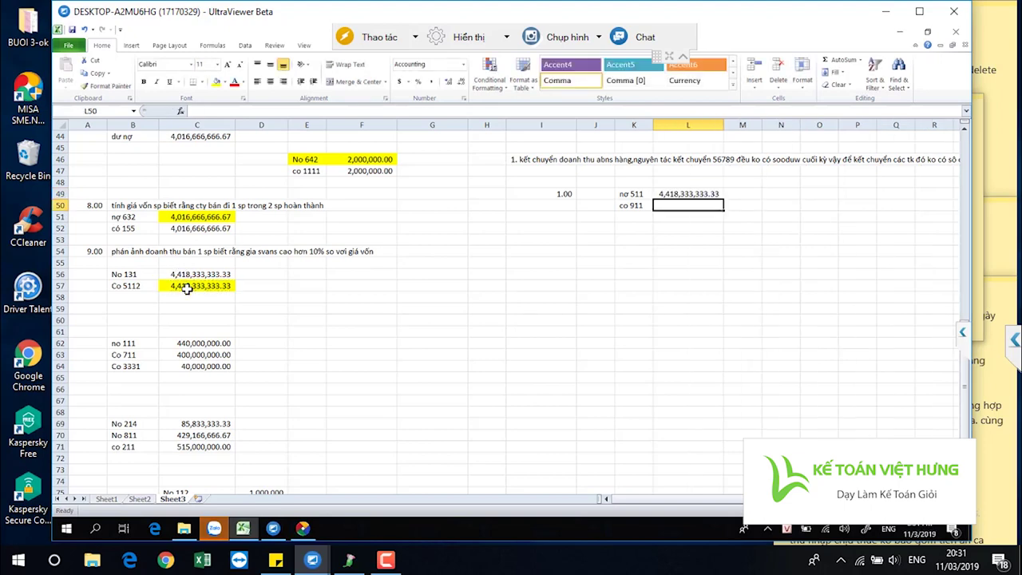
type("=")
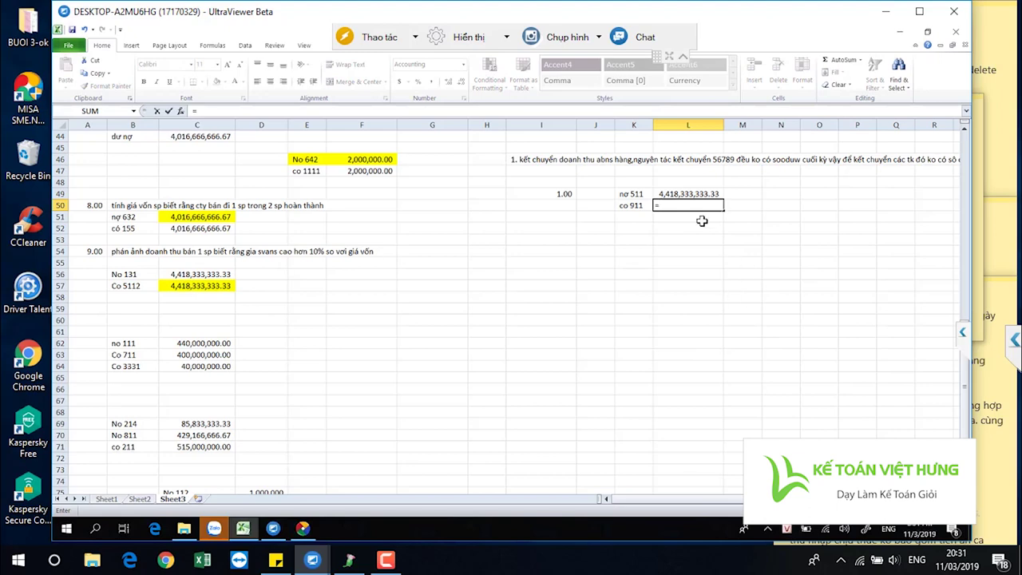
left_click(687, 194)
key("Return")
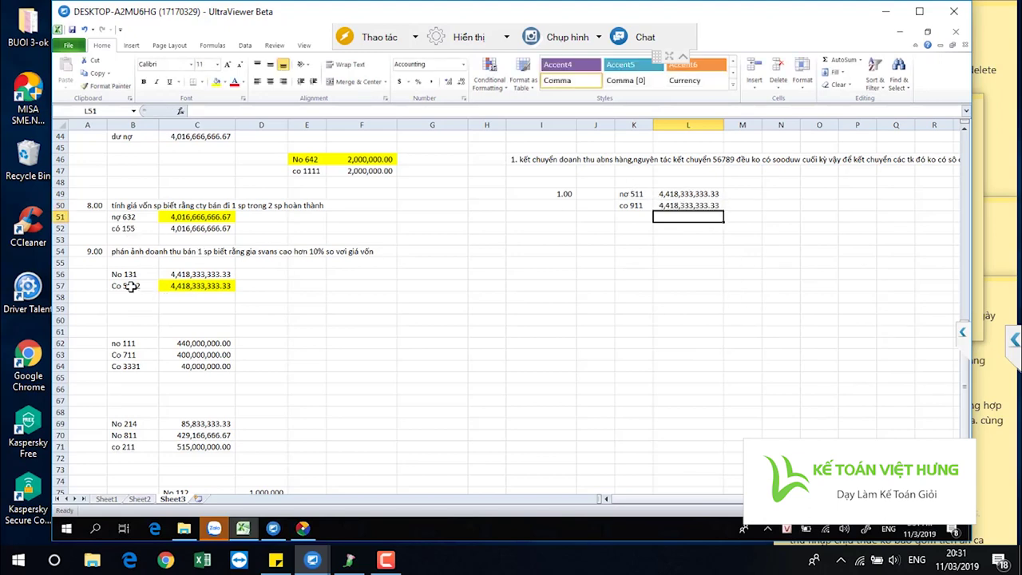
left_click_drag(129, 287, 197, 287)
left_click_drag(628, 194, 691, 197)
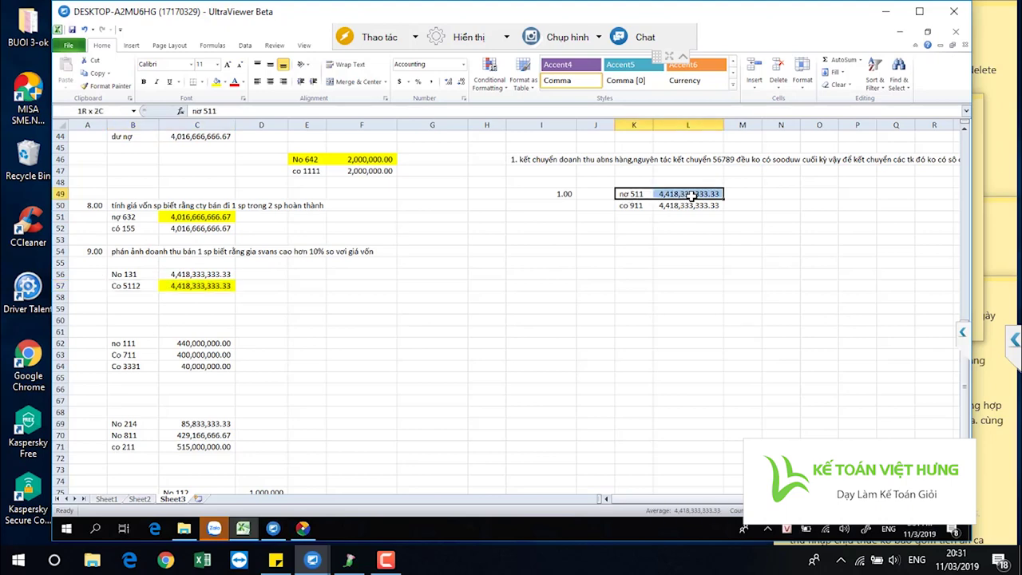
Number the second closing entry 2 in I54 and check the 632 cost of goods sold entry in row 51.
left_click(555, 249)
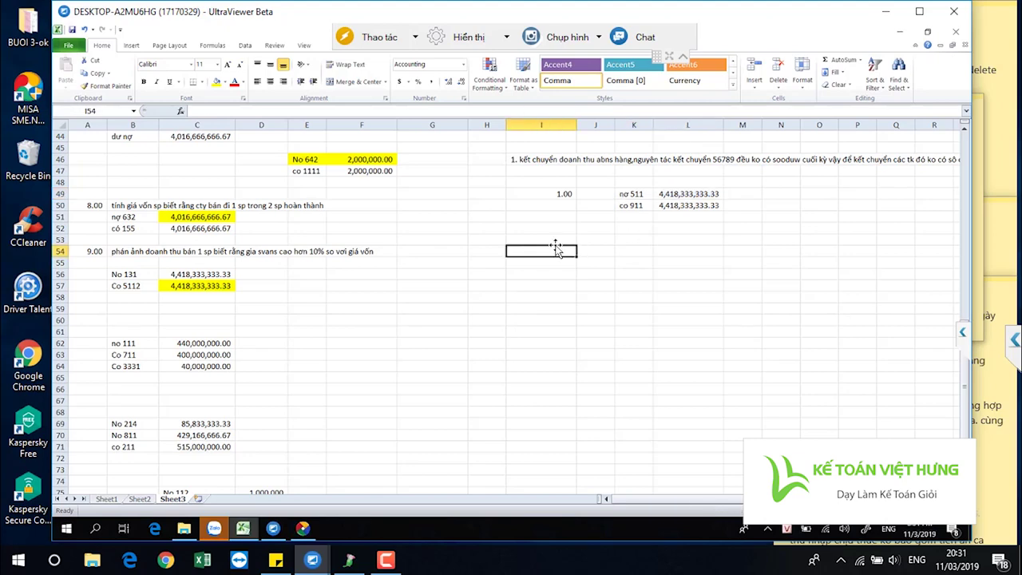
type("2")
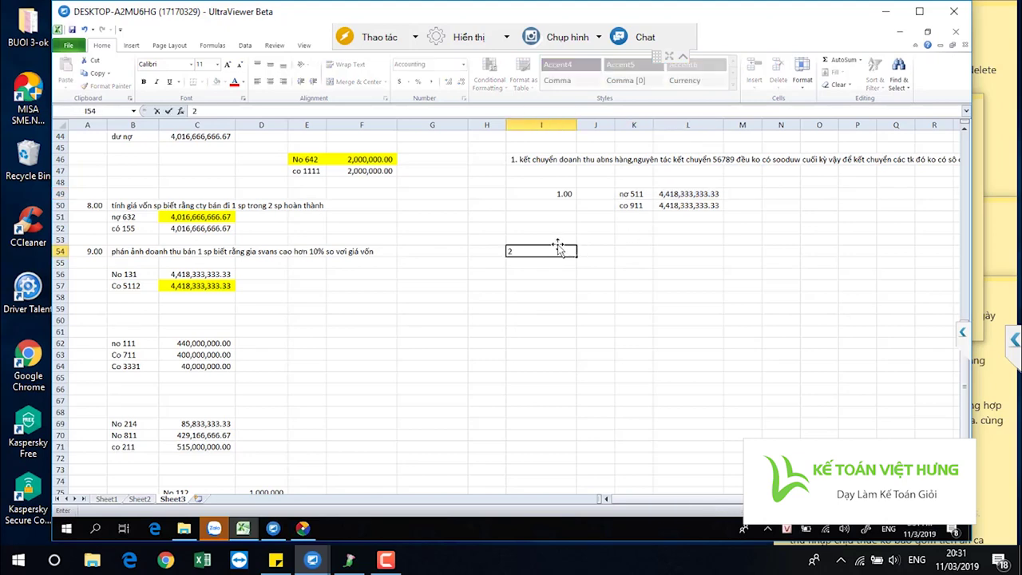
left_click(588, 250)
left_click(622, 252)
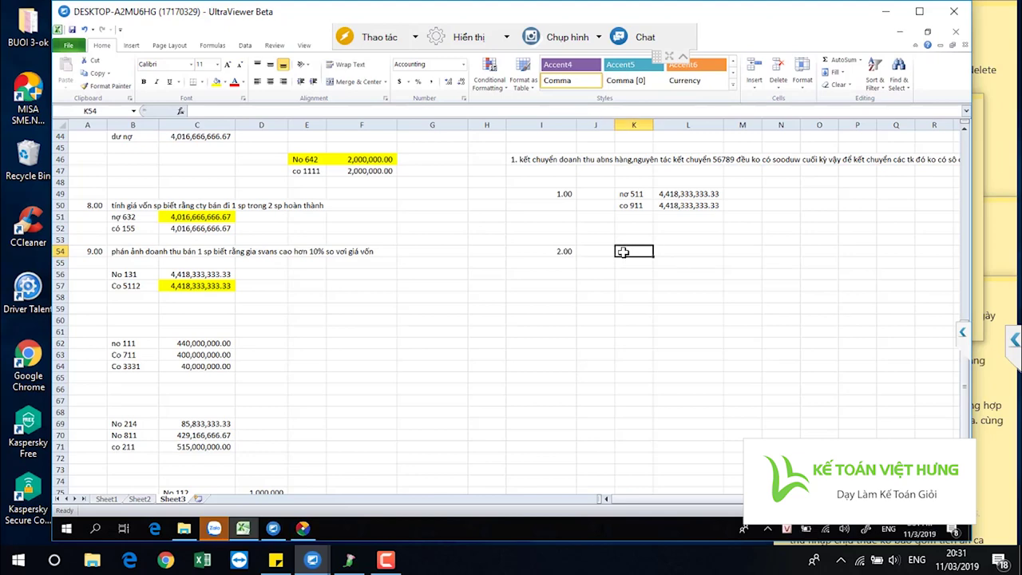
type("nợ")
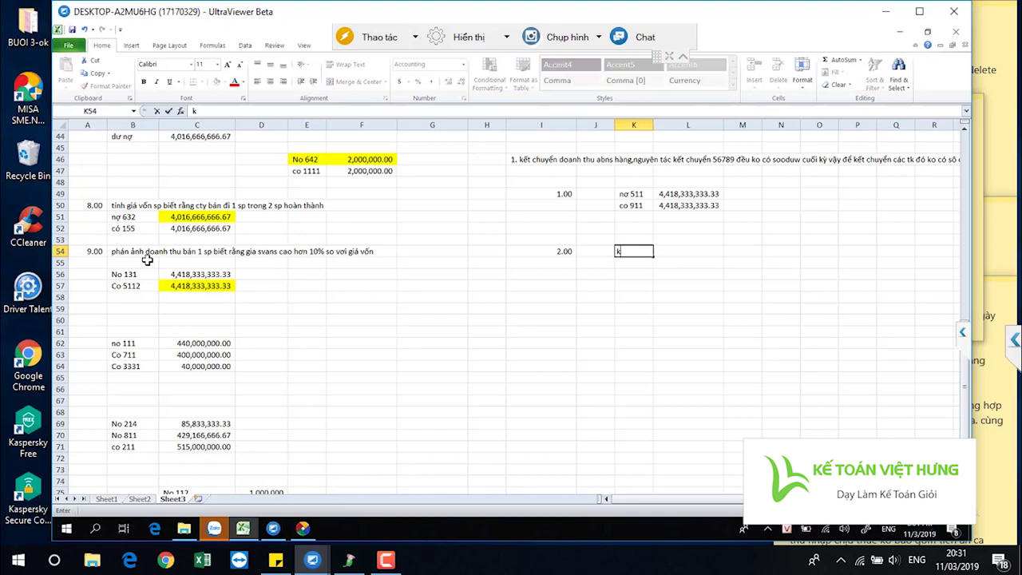
key("Escape")
left_click(126, 222)
left_click(167, 220, "shift")
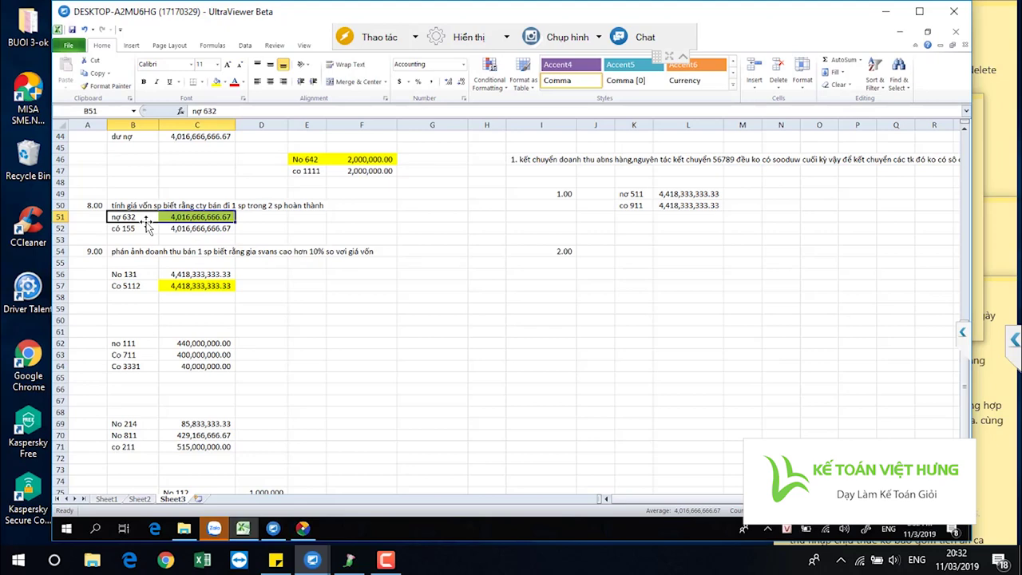
Enter the second closing entry's debit line "nợ 911" in K54 and credit line "có 632" in K55.
left_click(621, 252)
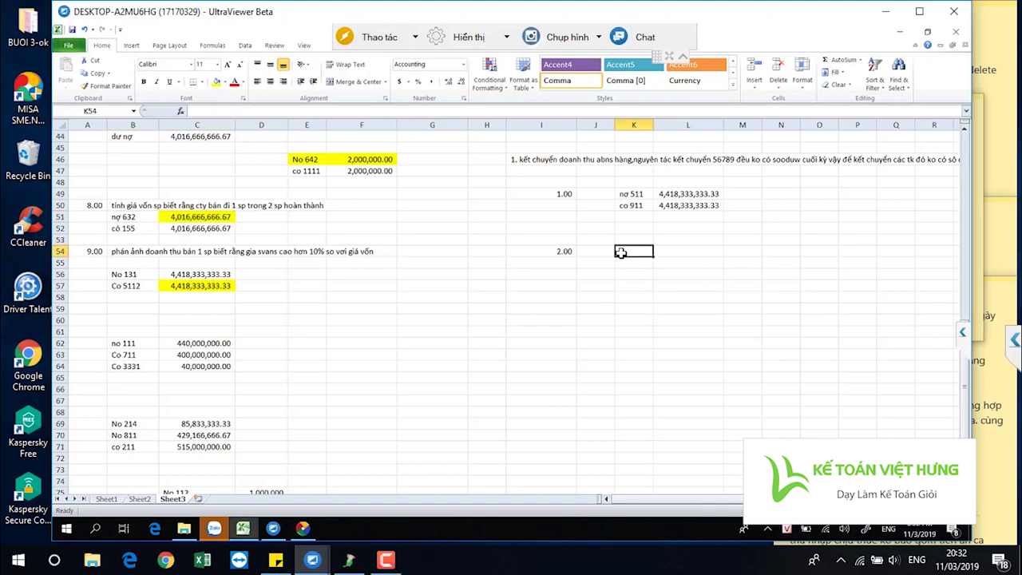
type("n")
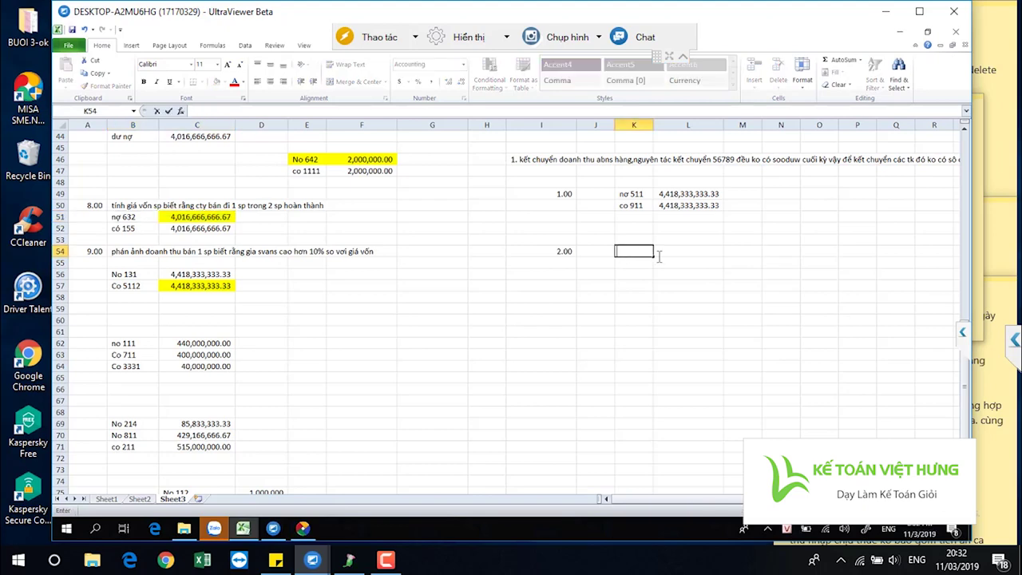
type("ơ 0")
key("BackSpace")
type("911")
key("Return")
type("có")
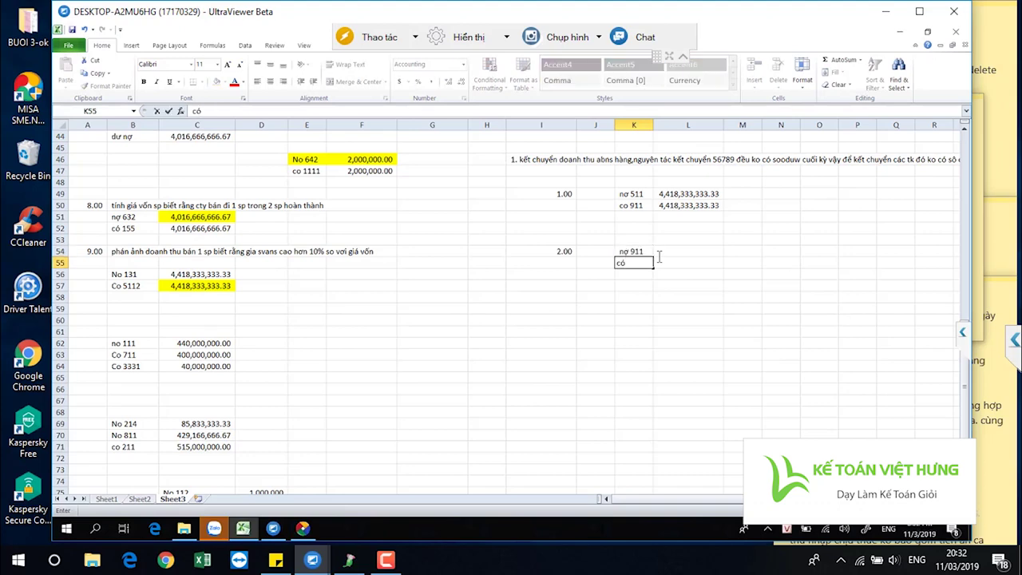
type(" 632")
key("Return")
Link the 911 debit amount in L54 to C51 and the 632 credit amount in L55 to L54.
left_click(668, 254)
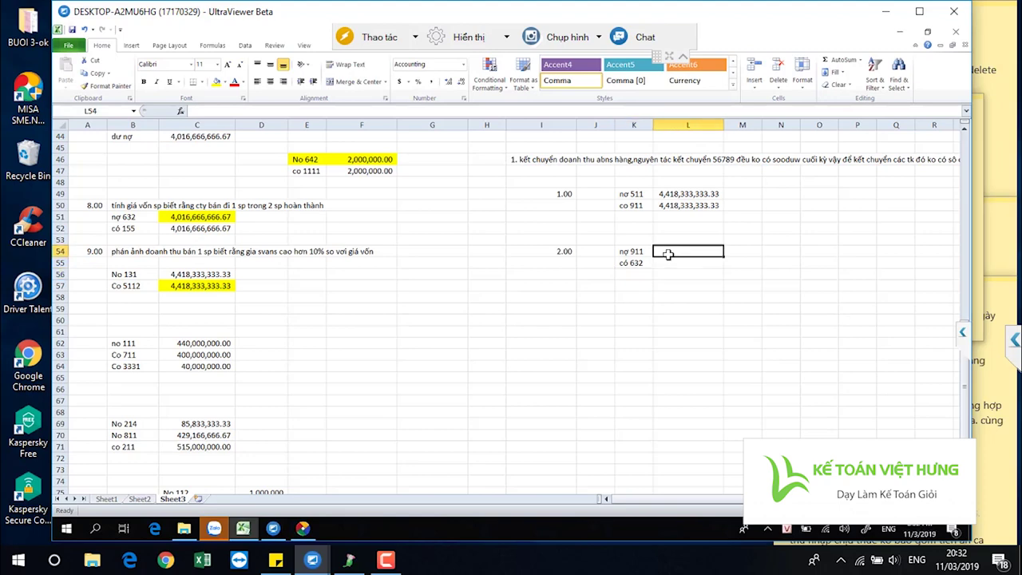
type("=")
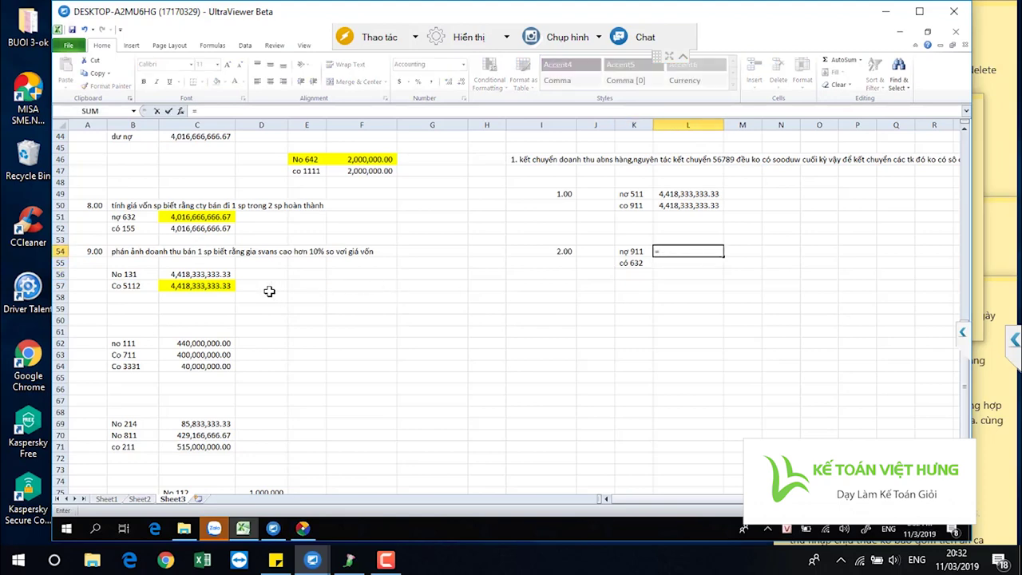
left_click(201, 220)
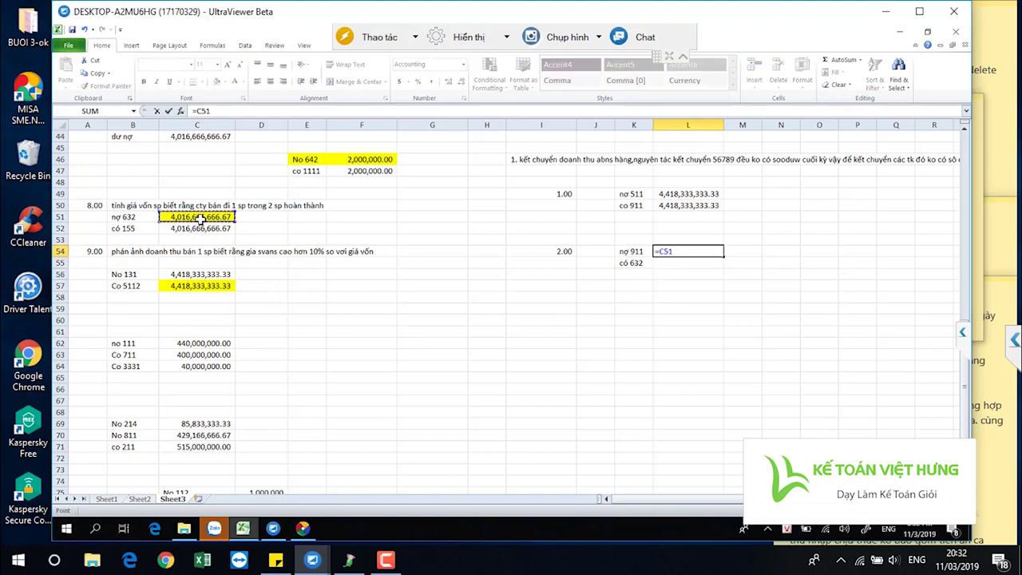
key("Return")
type("=")
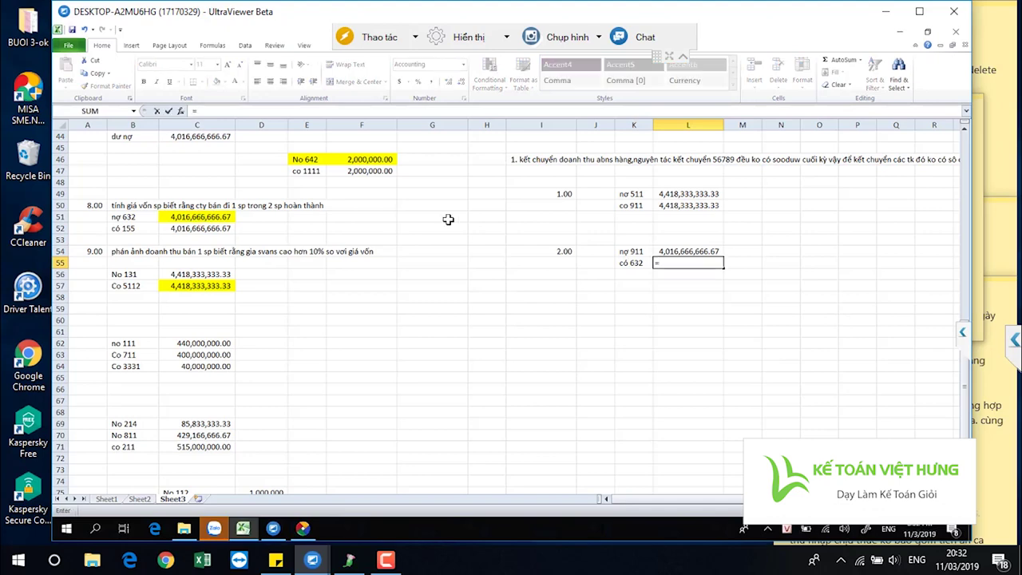
left_click(678, 251)
key("Return")
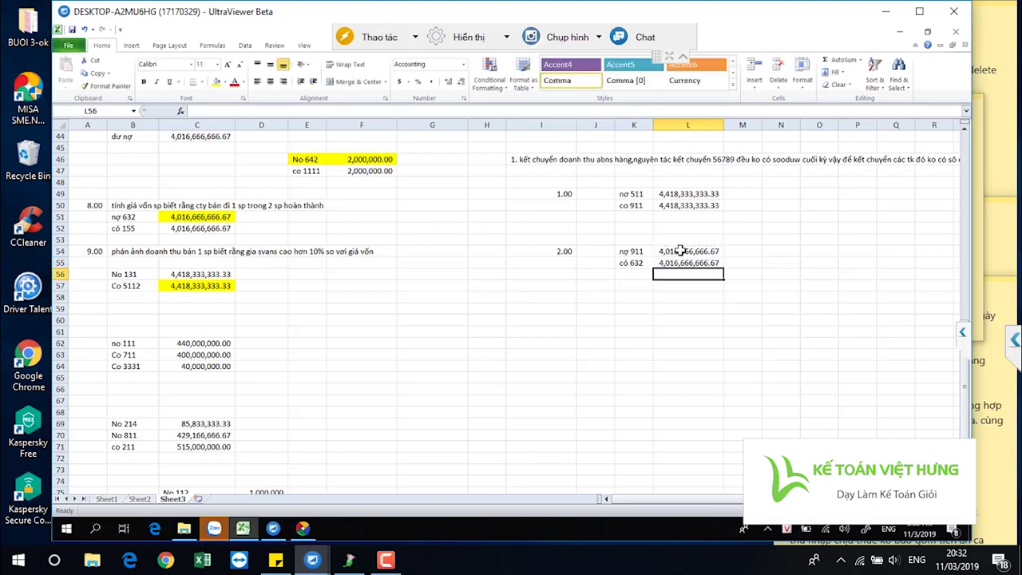
Number the third closing entry 3 in I59.
left_click(552, 312)
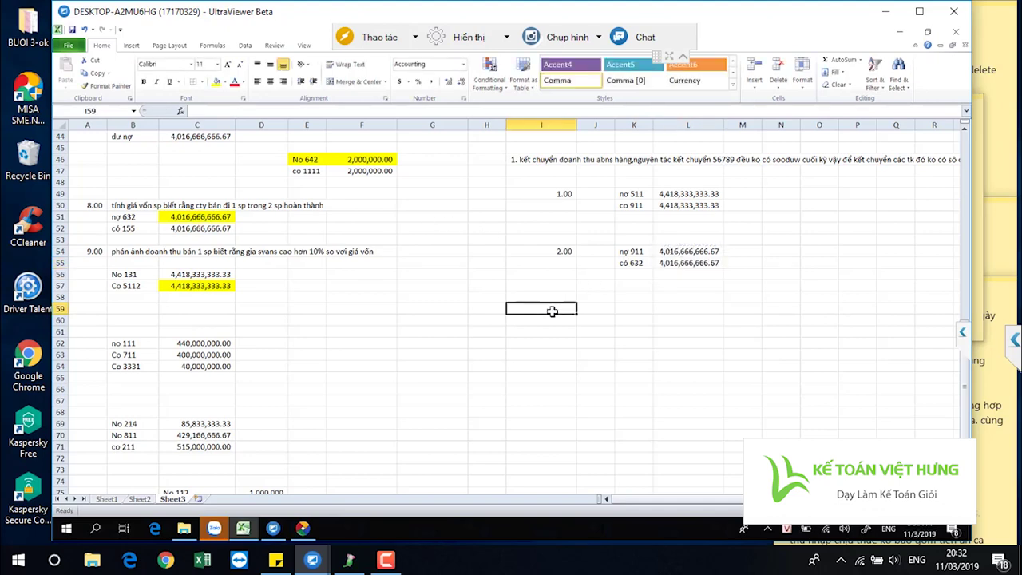
type("3")
key("Return")
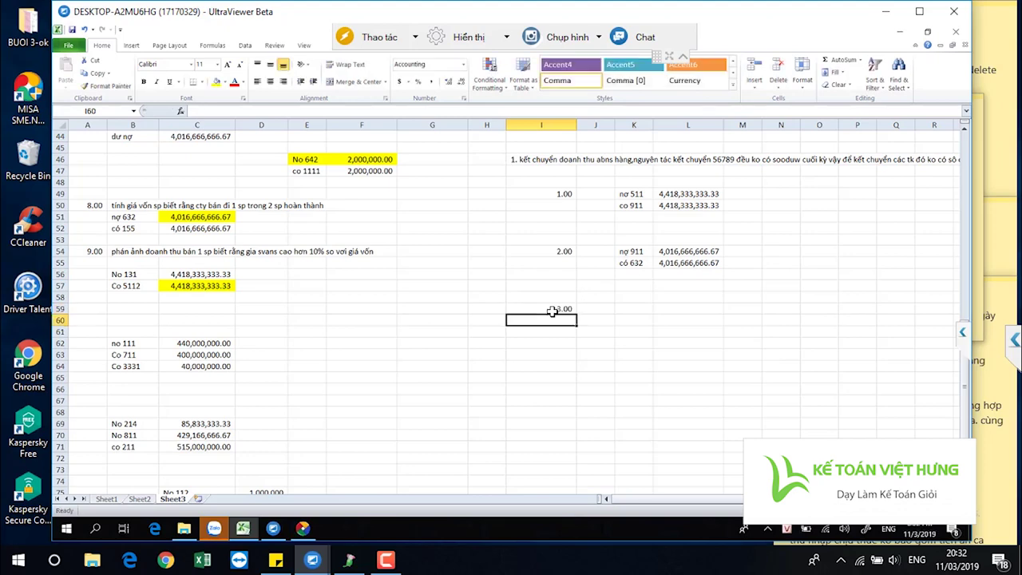
Enter the third closing entry's debit line "nợ 711" in K59 and credit line "có 911" in K60.
left_click(622, 307)
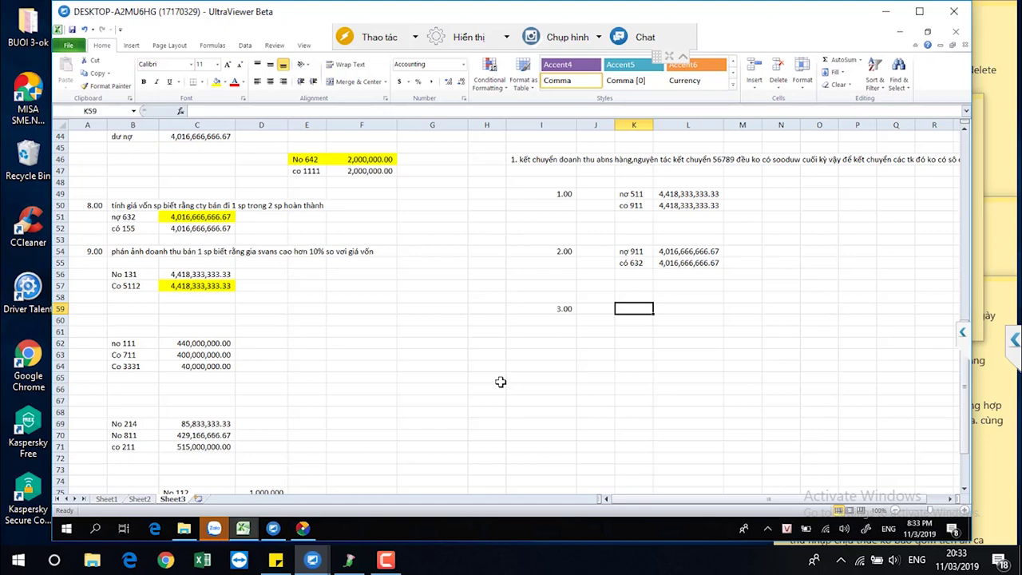
type("nợ 711")
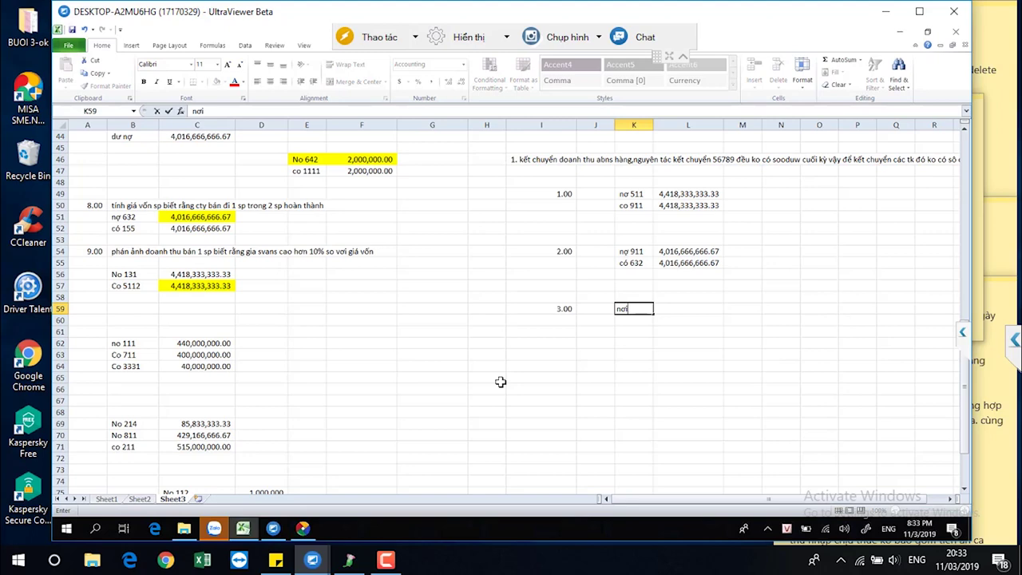
key("Return")
type("có 911")
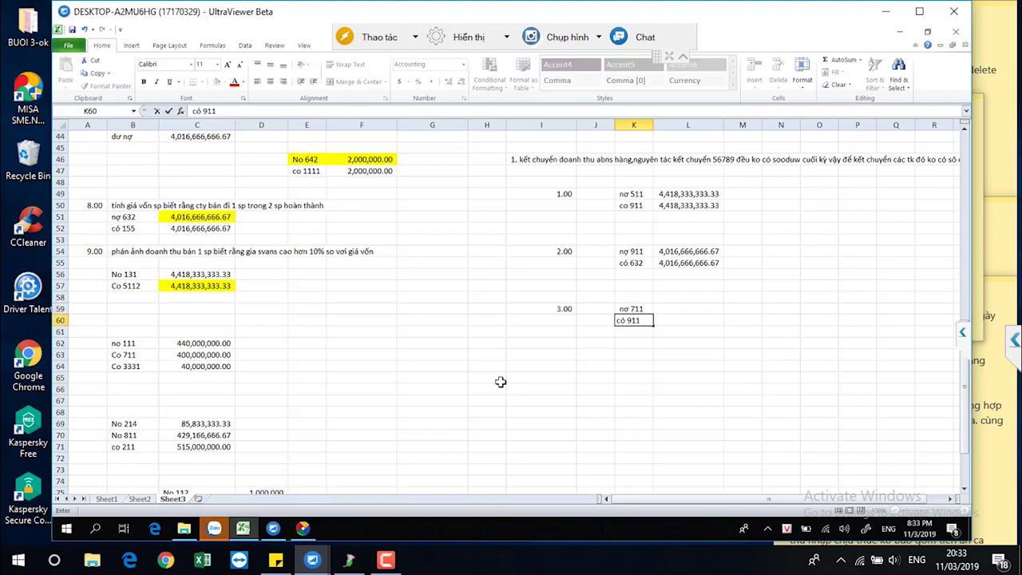
key("Return")
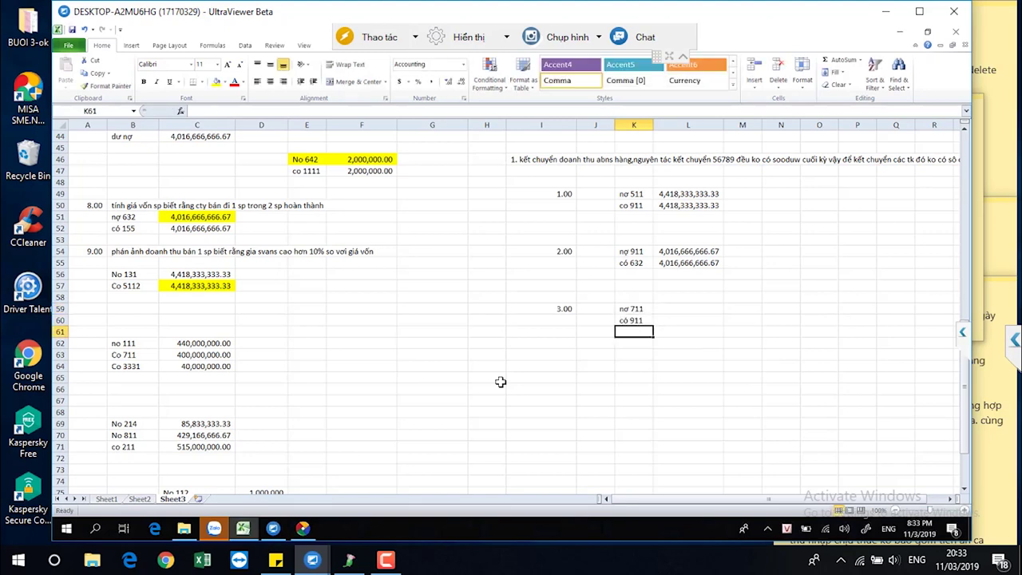
Link the 711 debit amount in L59 to C56.
key("Up")
key("Up")
key("Right")
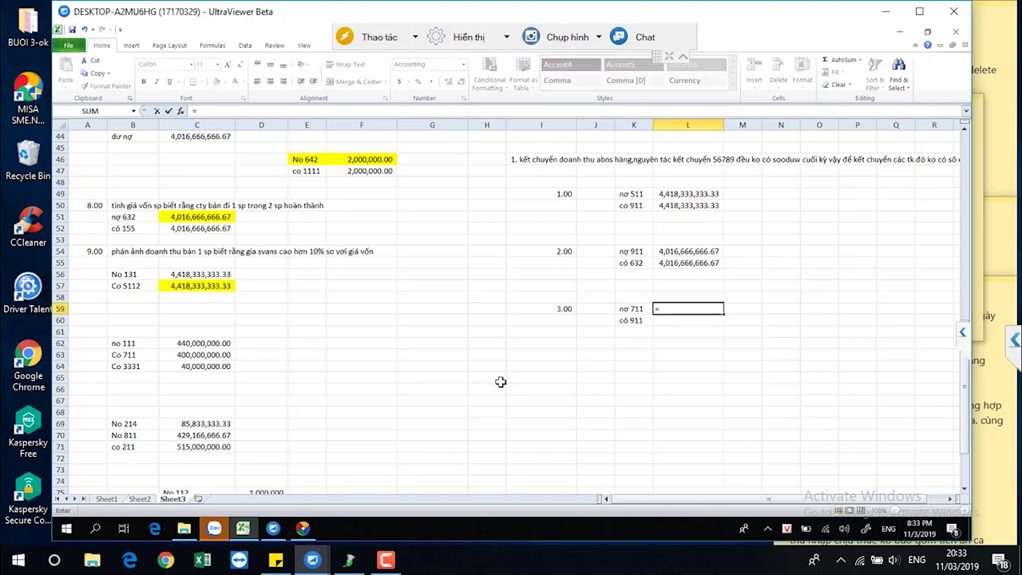
key("Up")
key("Up")
key("Up")
key("Left")
key("Left")
key("Left")
key("Left")
key("Left")
key("Left")
key("Left")
key("Left")
key("Left")
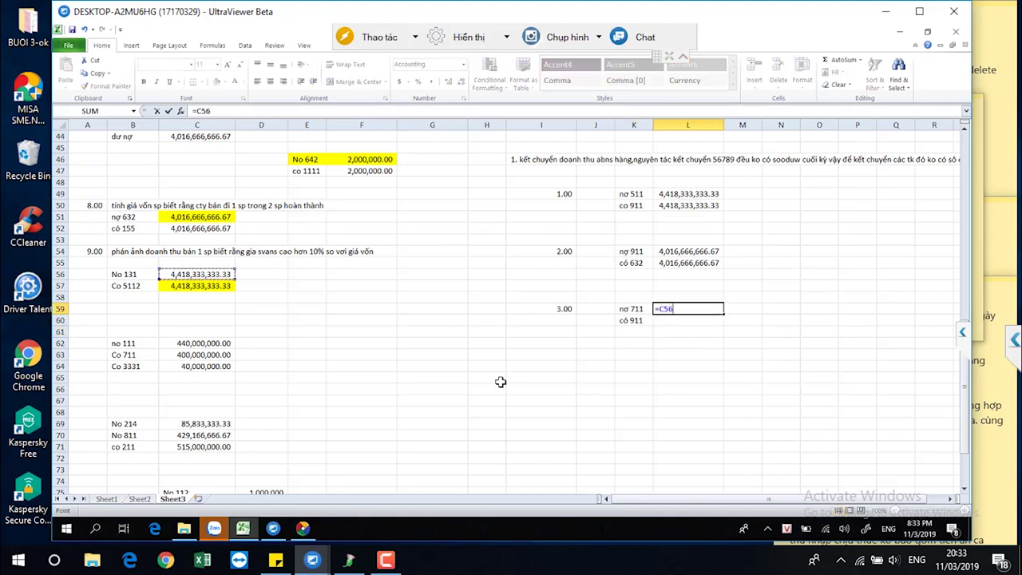
key("Return")
type("=")
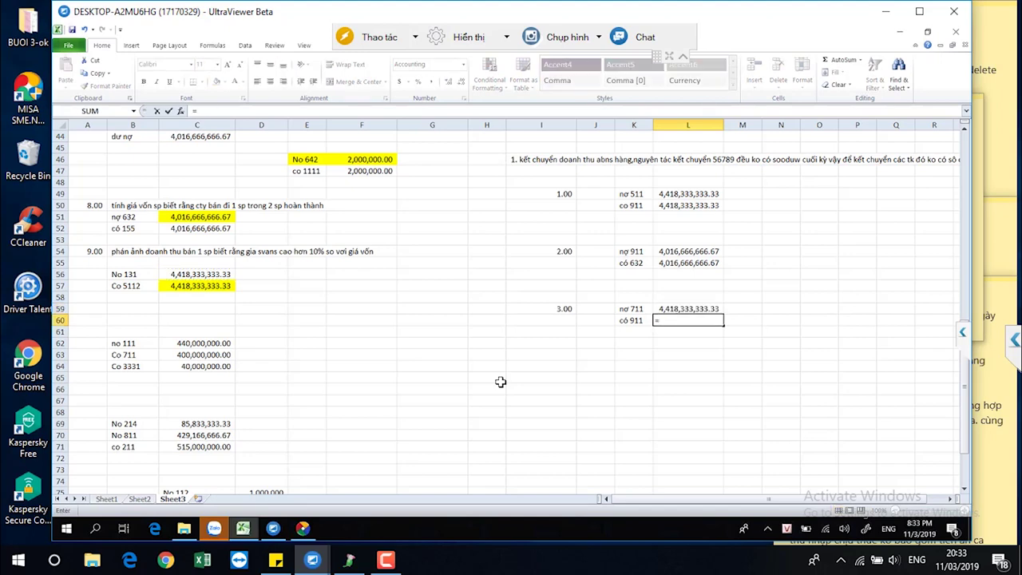
key("Escape")
Relink the 711 debit amount in L59 to the 711 credit amount in C63.
key("Up")
type("=")
scroll(337, 412, "up", 1)
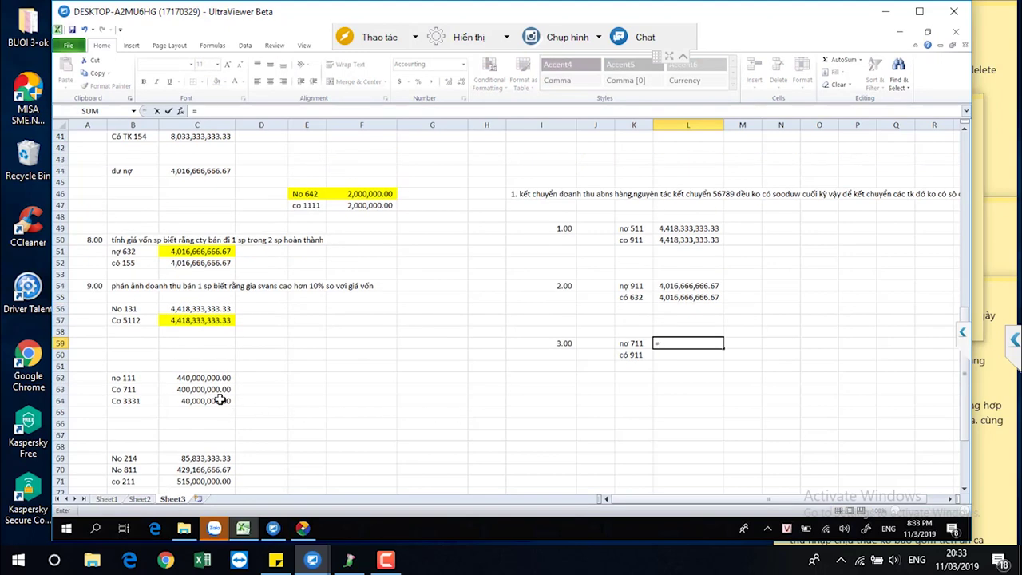
scroll(240, 395, "down", 1)
left_click(213, 356)
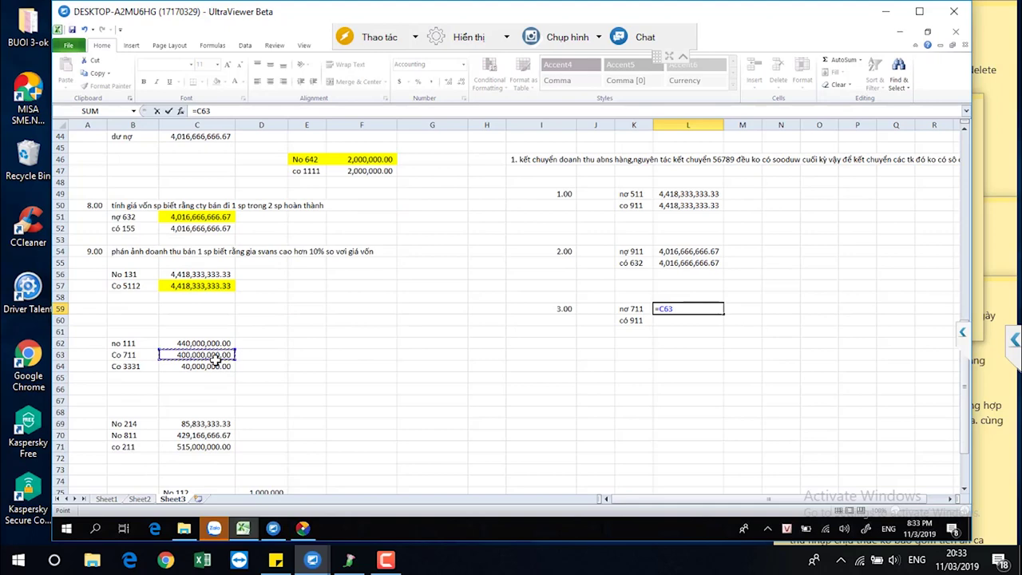
key("Return")
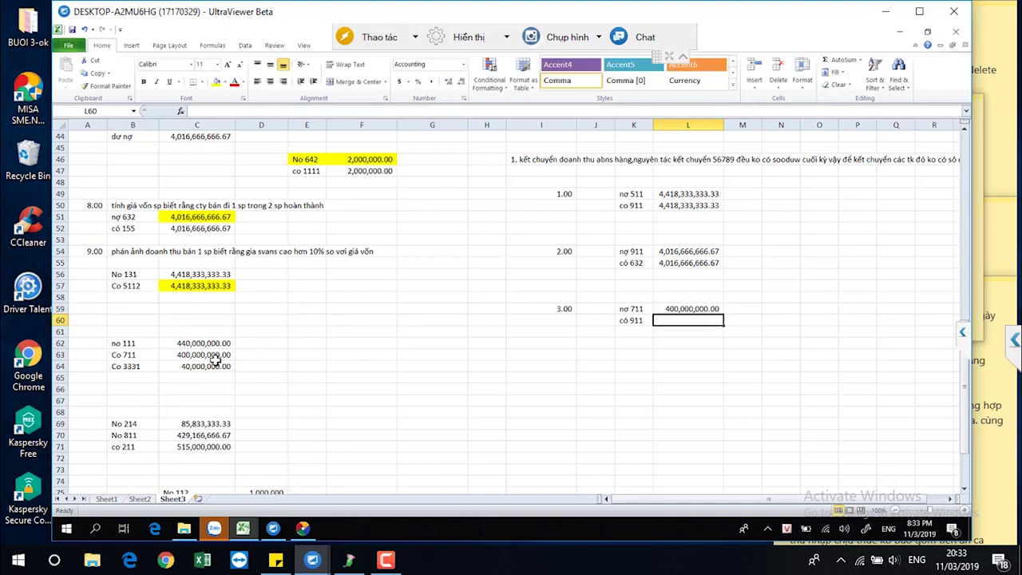
Link the third closing entry's 911 credit amount in L60 to C63.
type("=")
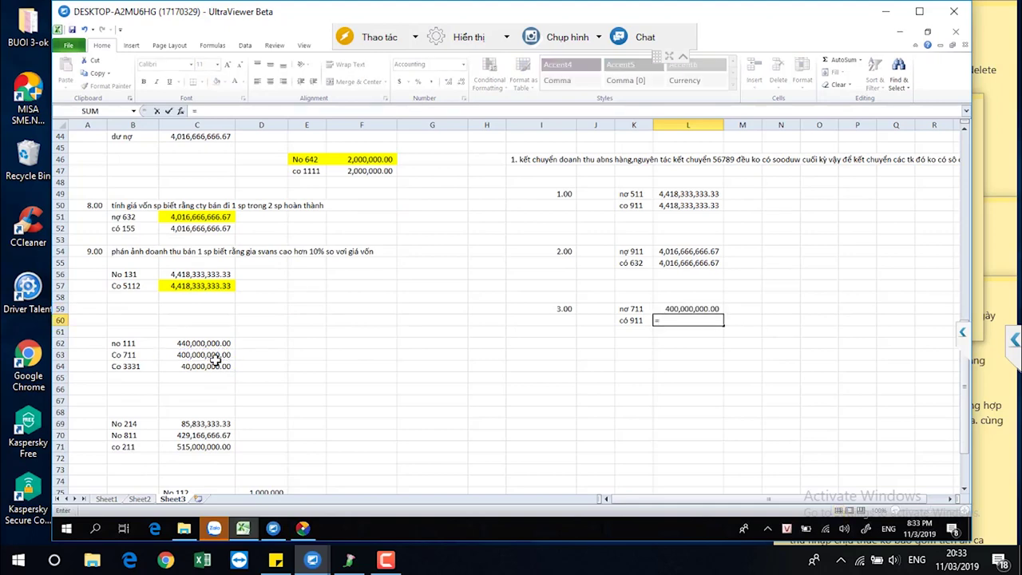
left_click(214, 357)
key("Return")
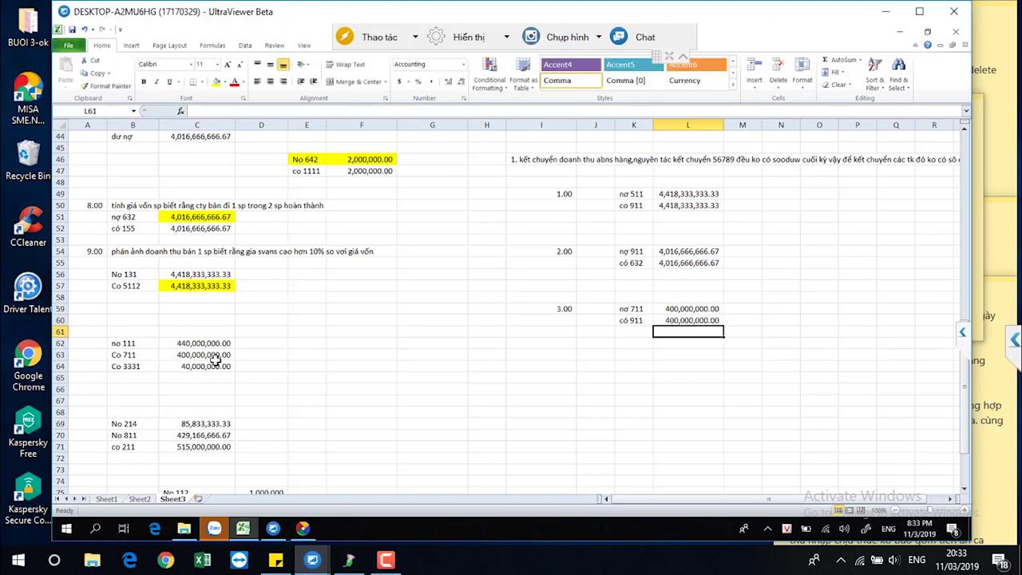
Number the fourth closing entry 4 in I63.
left_click(553, 356)
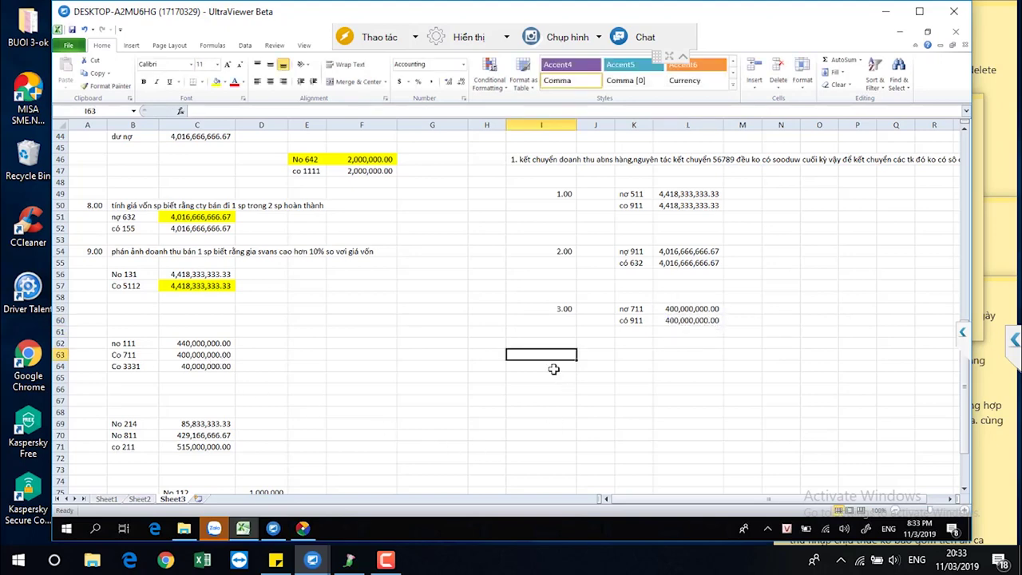
type("4")
key("Tab")
key("Tab")
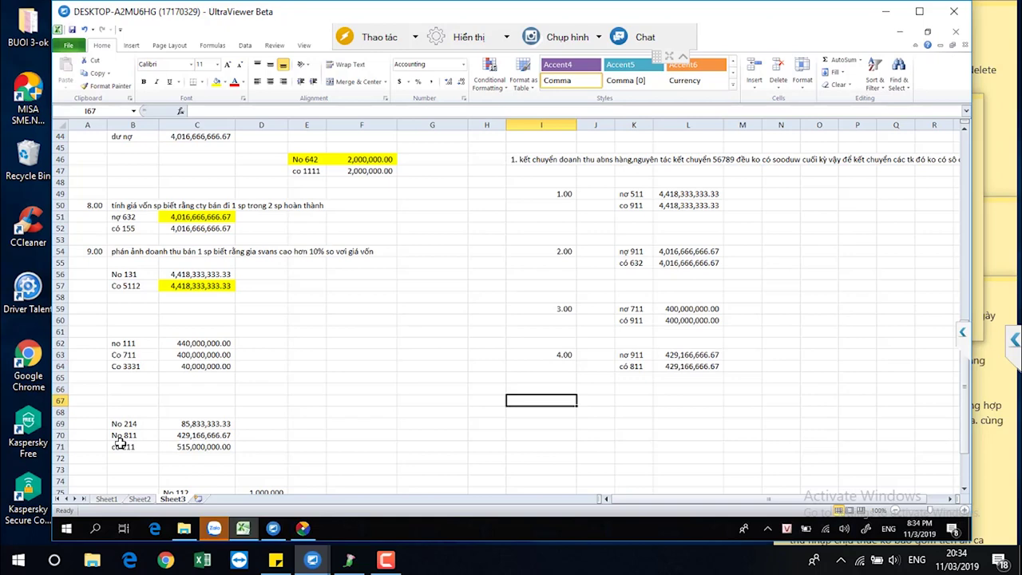
Number the fifth closing entry 5 in I67.
type("5")
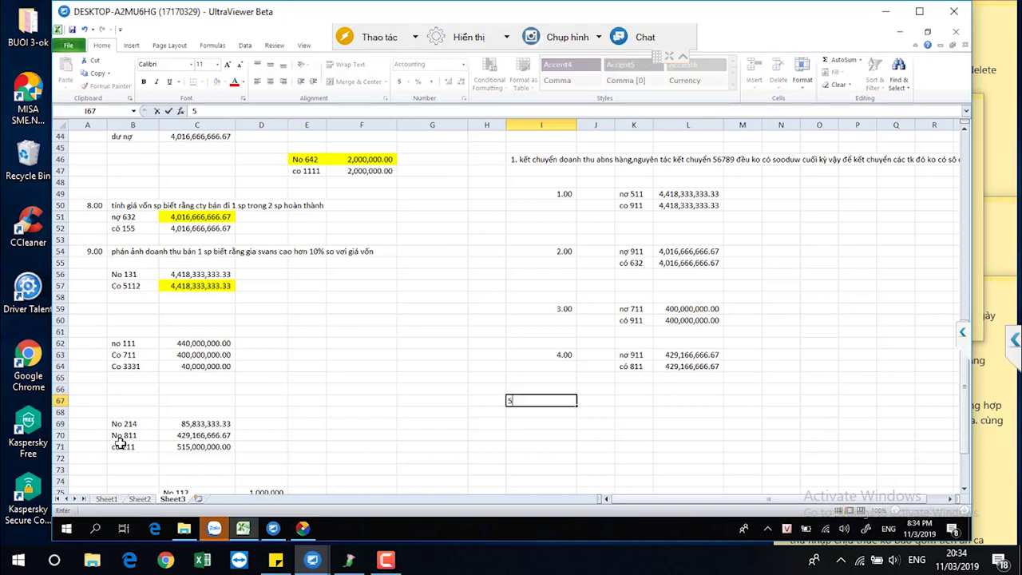
key("Tab")
key("Tab")
scroll(166, 432, "down", 3)
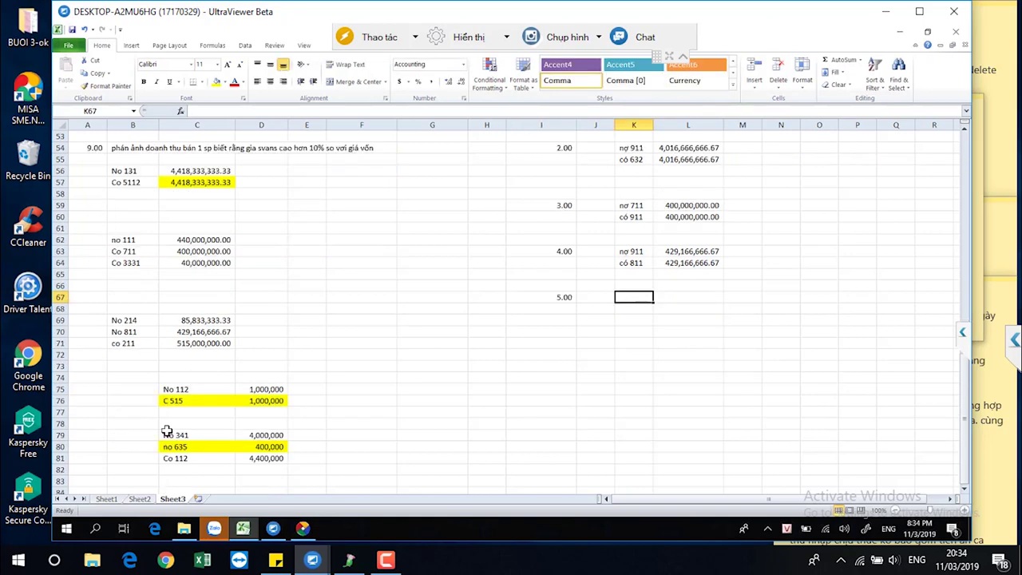
scroll(166, 431, "down", 1)
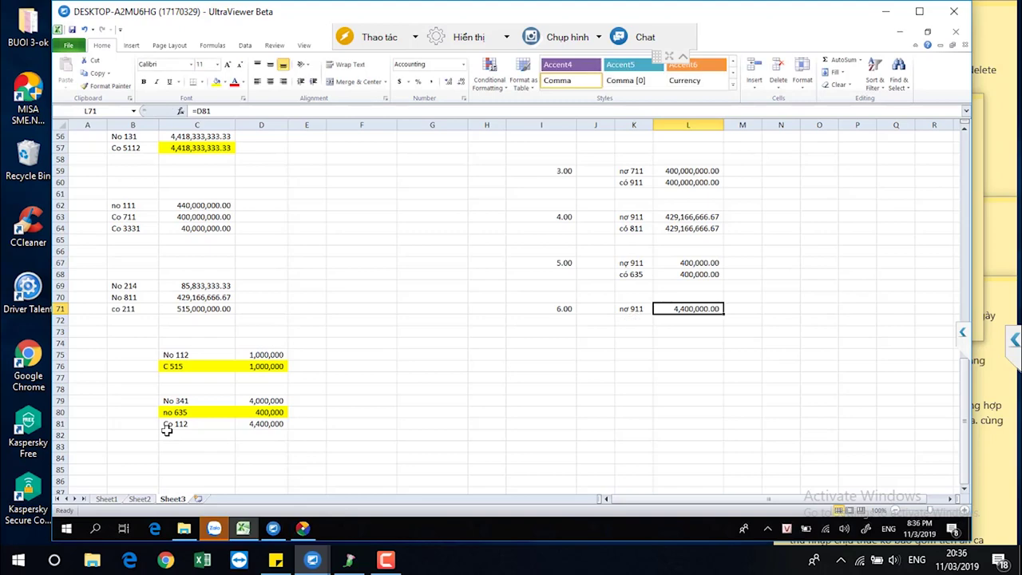
Clear the sixth closing entry's debit amount in L71 and its account label in K71.
key("BackSpace")
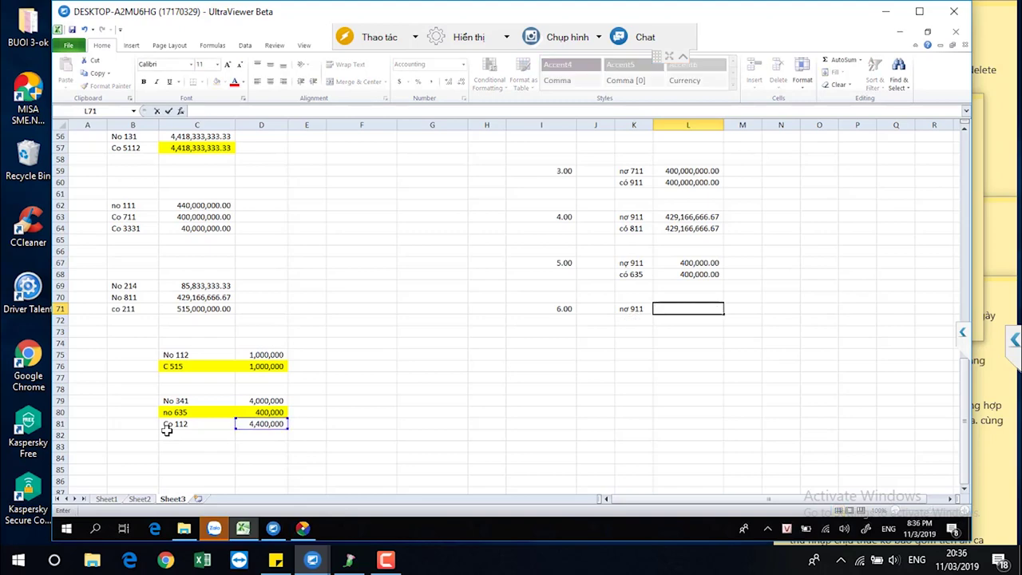
key("Left")
key("BackSpace")
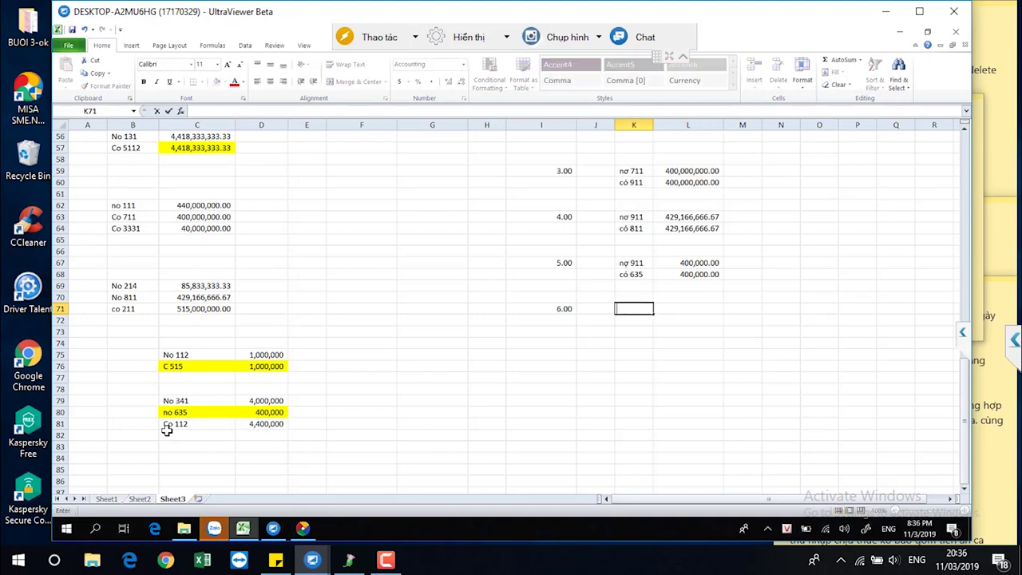
key("Left")
key("Left")
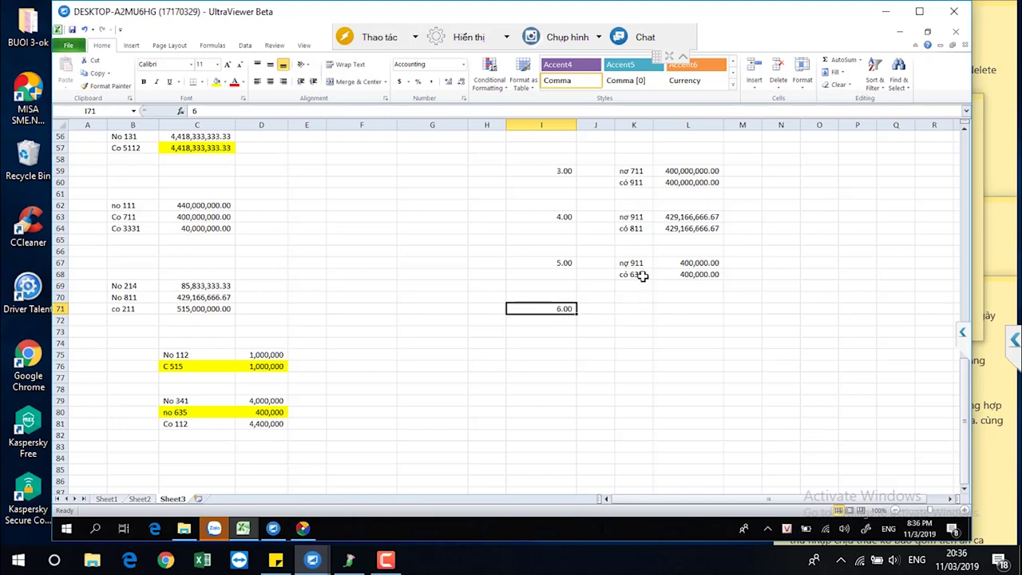
Enter the sixth closing entry's debit line "nơ 515" in K71.
key("Right")
key("Right")
type("nơ")
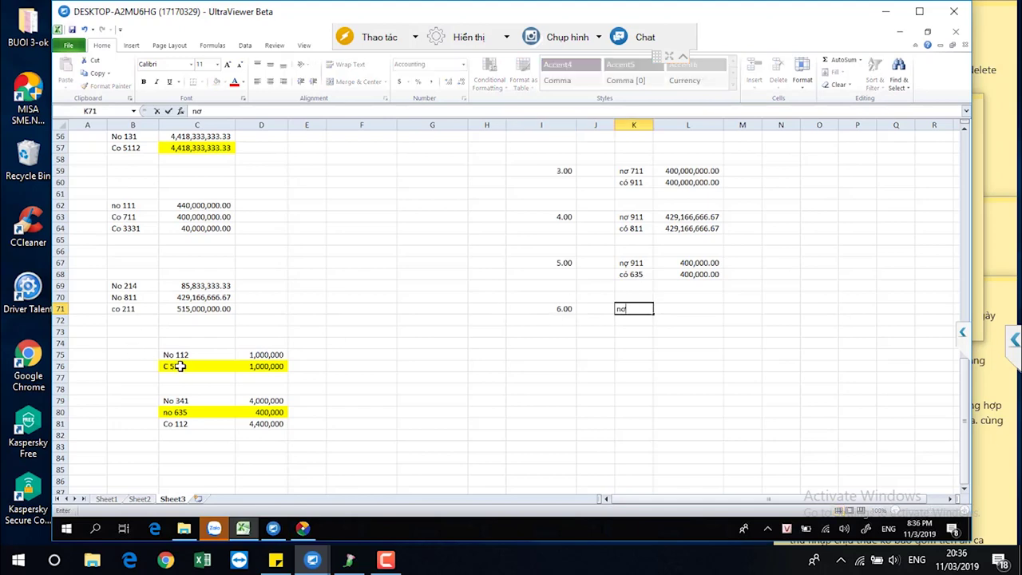
left_click_drag(185, 365, 281, 366)
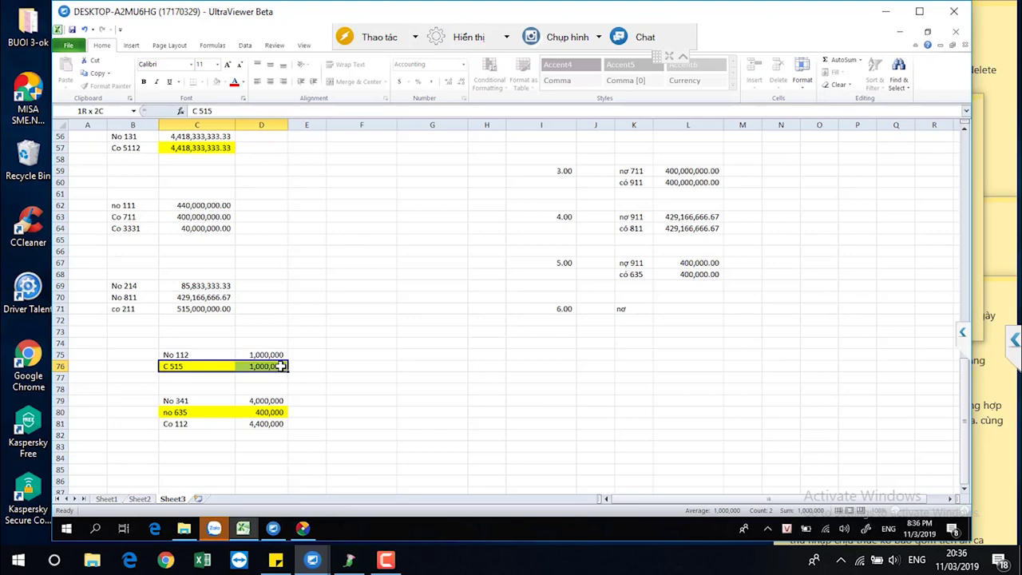
key("ctrl+z")
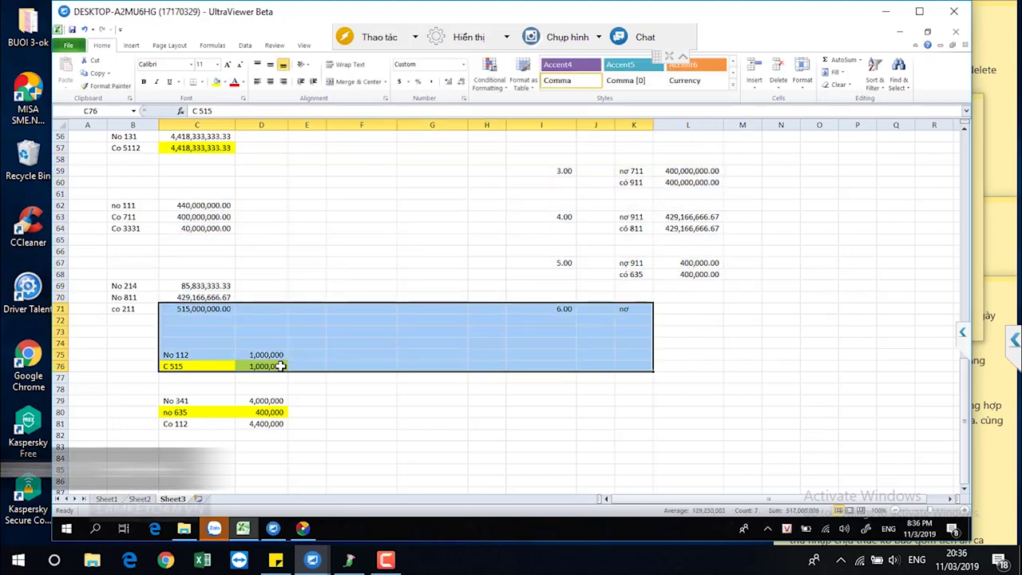
key("F2")
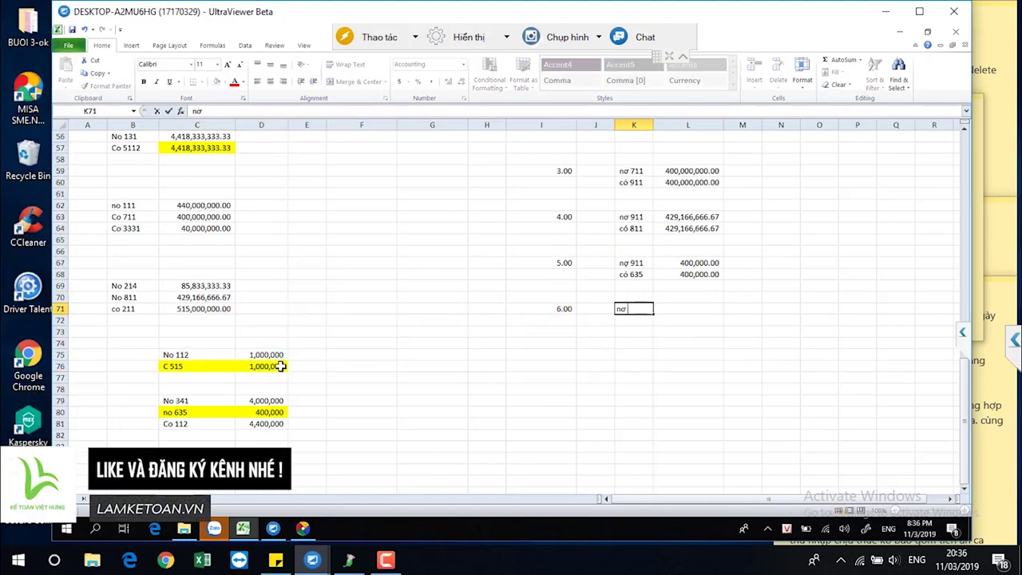
type("515")
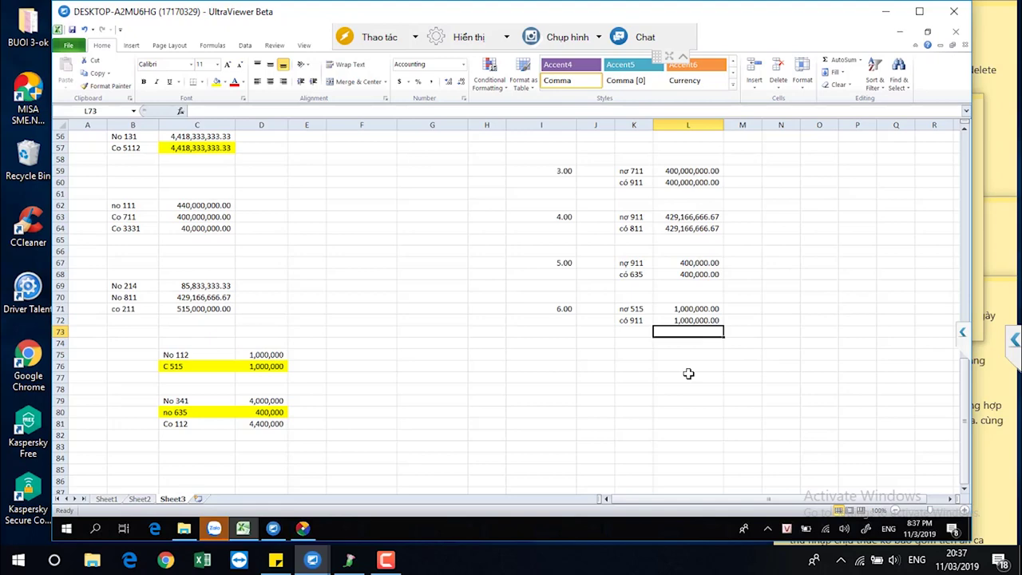
Total the 511, 711 and 515 debit amounts in N50 with the formula =L49+L59+L71.
left_click(674, 172)
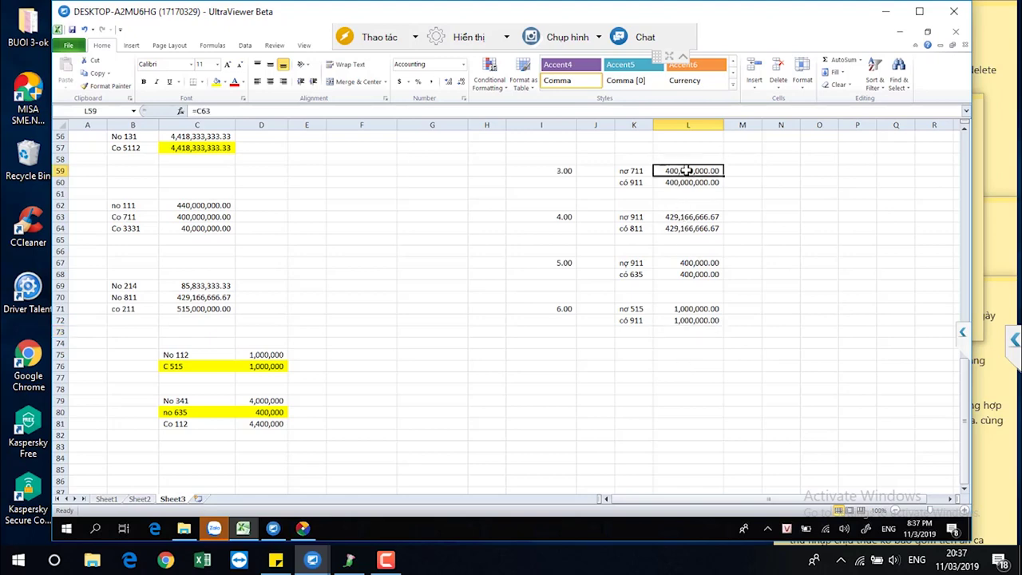
left_click(781, 172)
scroll(783, 181, "up", 2)
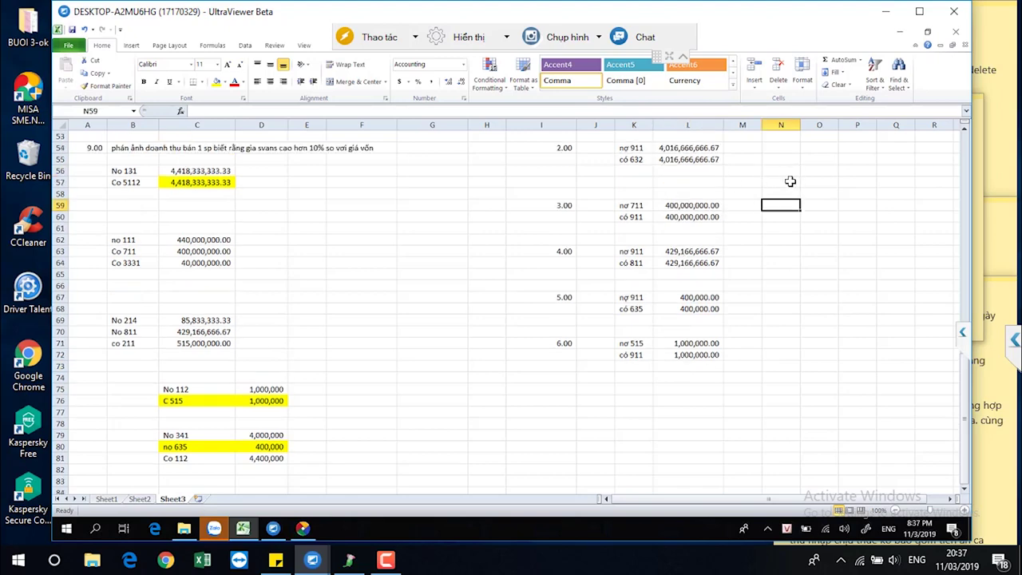
scroll(790, 181, "up", 1)
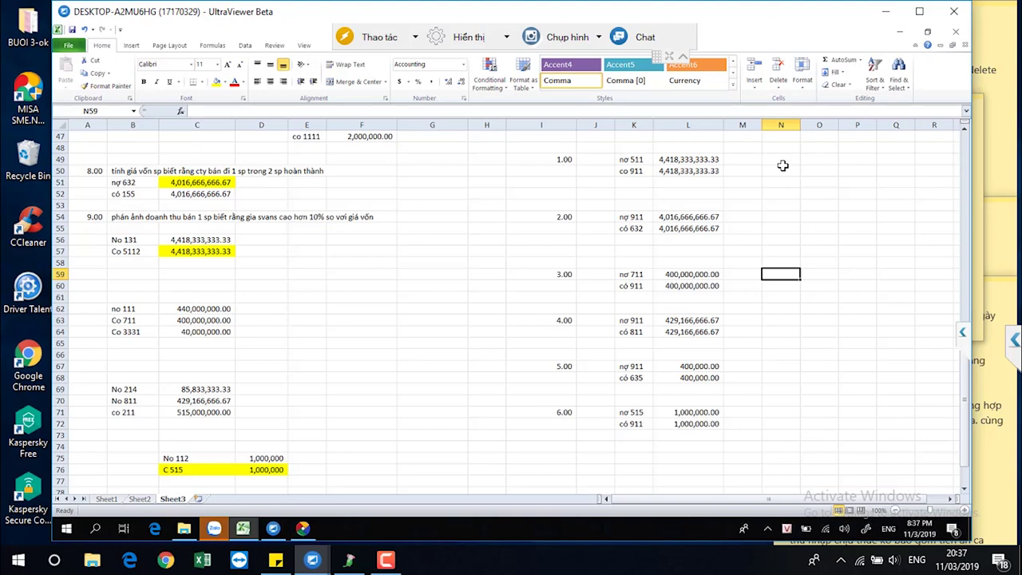
left_click(782, 165)
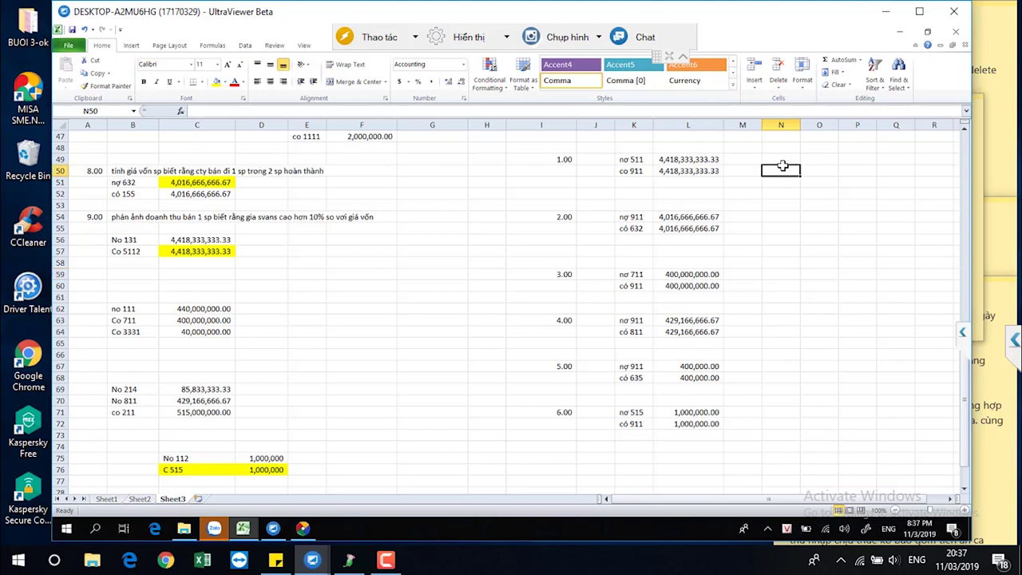
type("=")
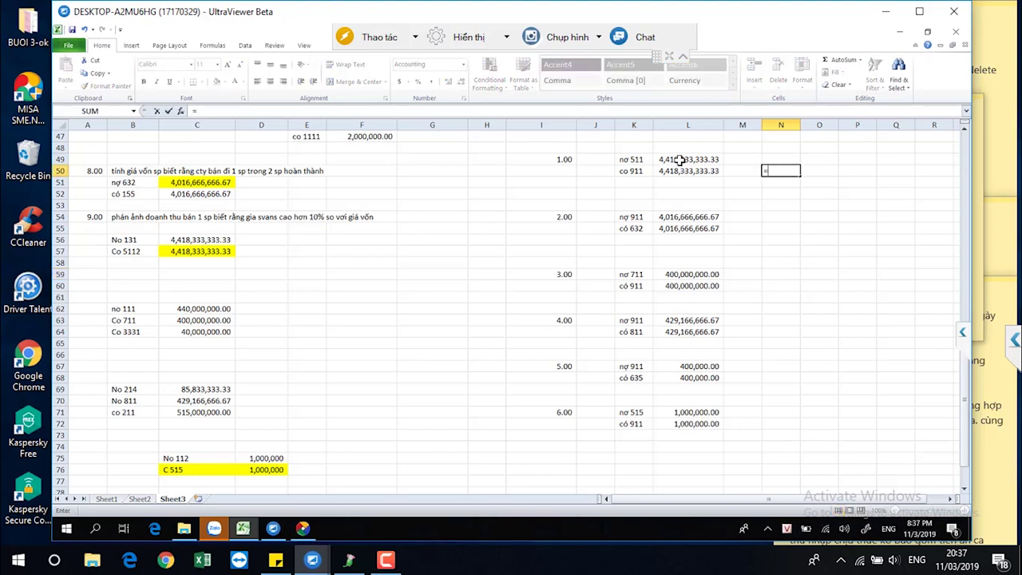
left_click(679, 159)
type("+")
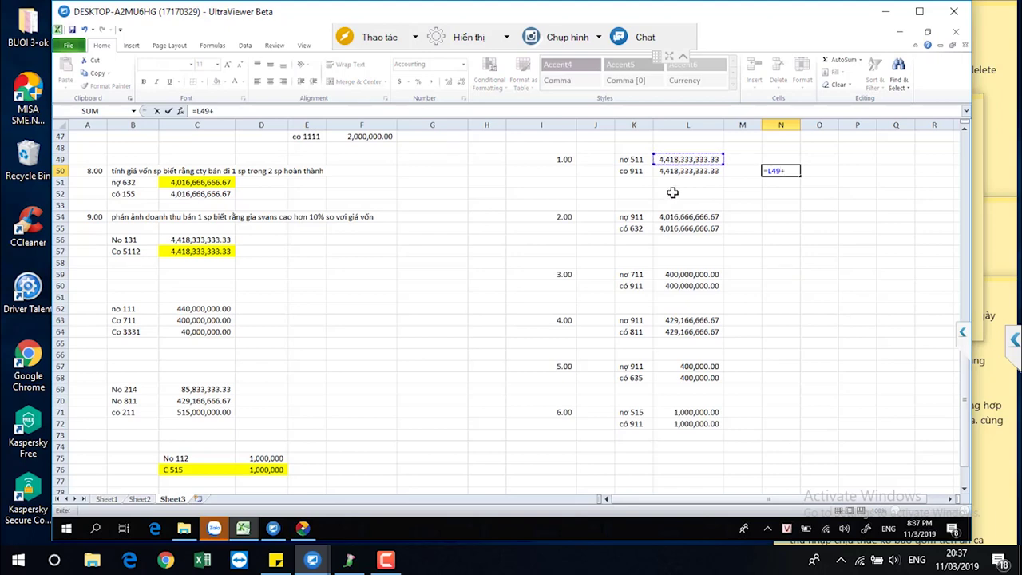
left_click(684, 276)
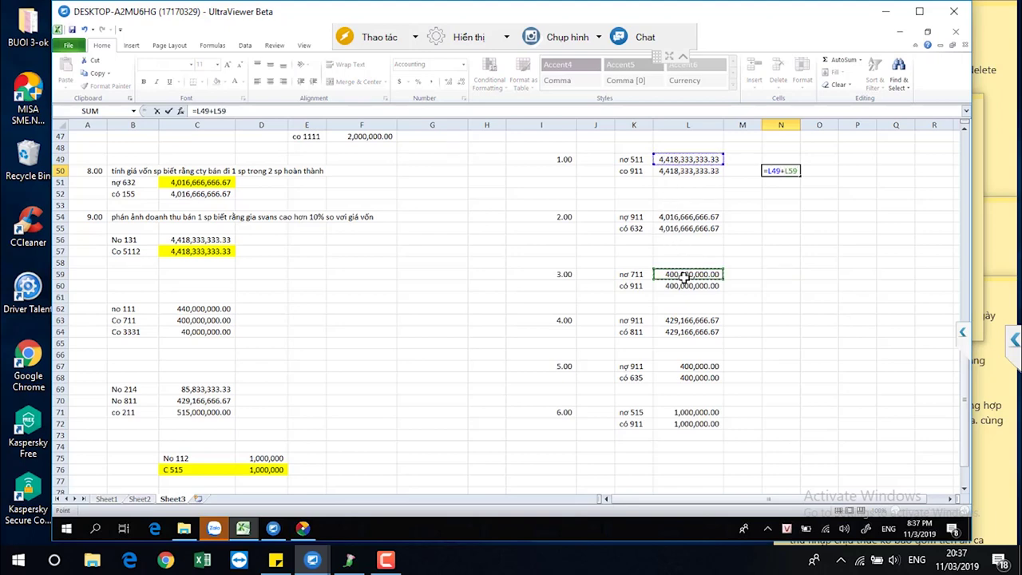
type("+")
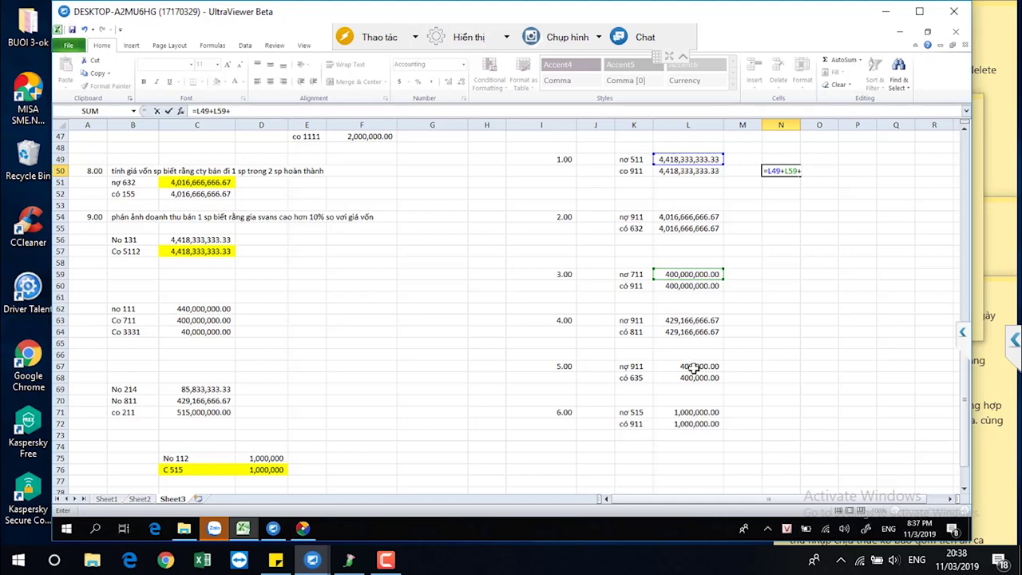
left_click(688, 410)
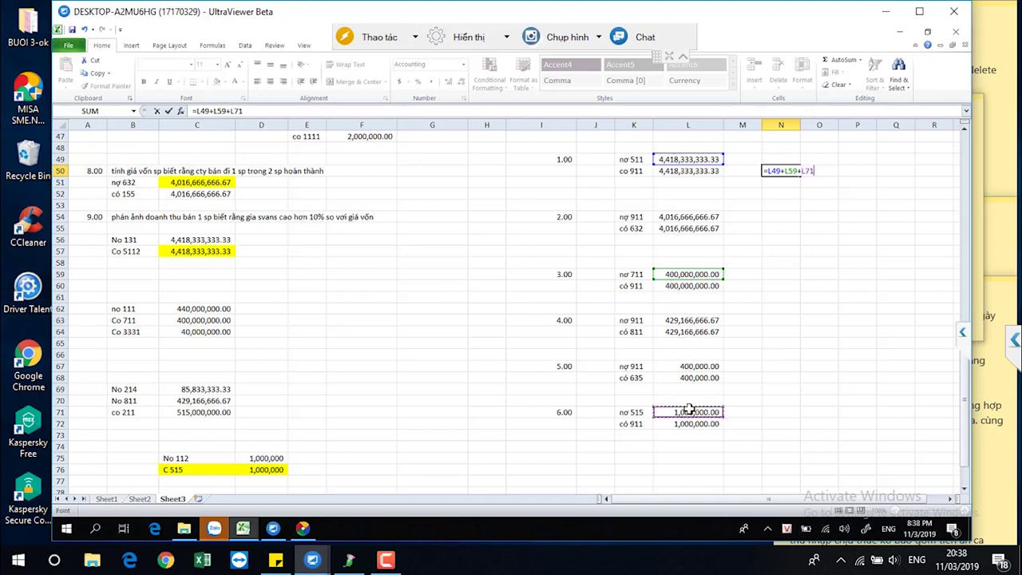
key("Return")
Color the "có 632" line and its amount in K55:L55 red.
left_click_drag(631, 228, 688, 228)
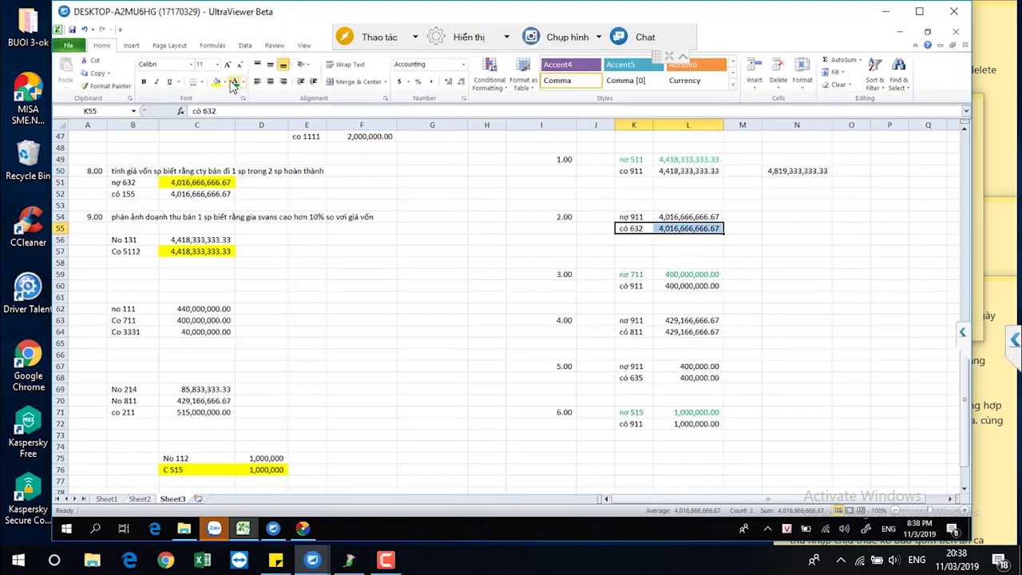
left_click(242, 81)
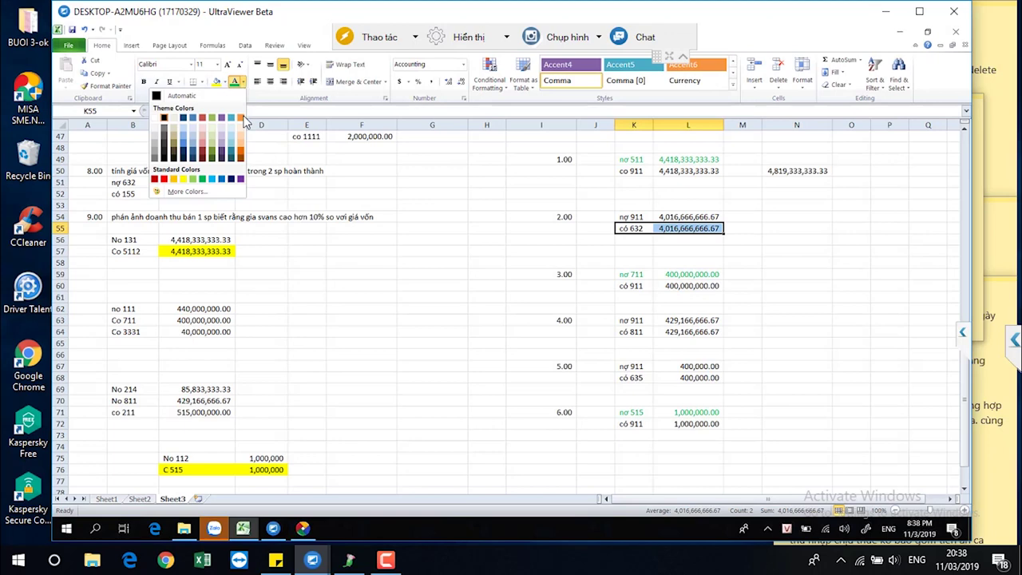
left_click(154, 181)
left_click(775, 254)
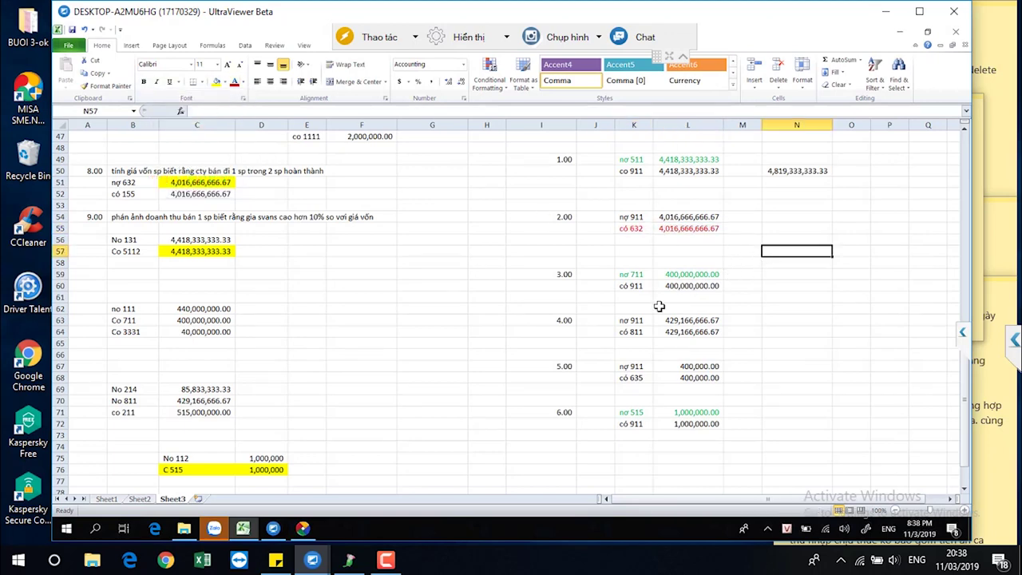
Color the "có 811" line in K64:L64 and the "có 635" line in K68:L68 red.
left_click_drag(628, 333, 684, 333)
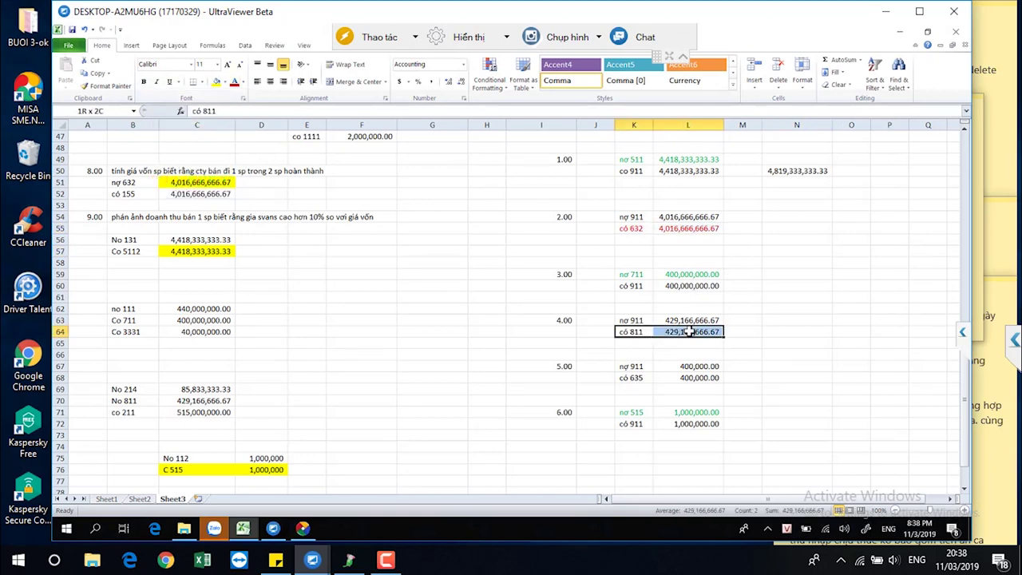
left_click(232, 84)
left_click_drag(631, 378, 692, 379)
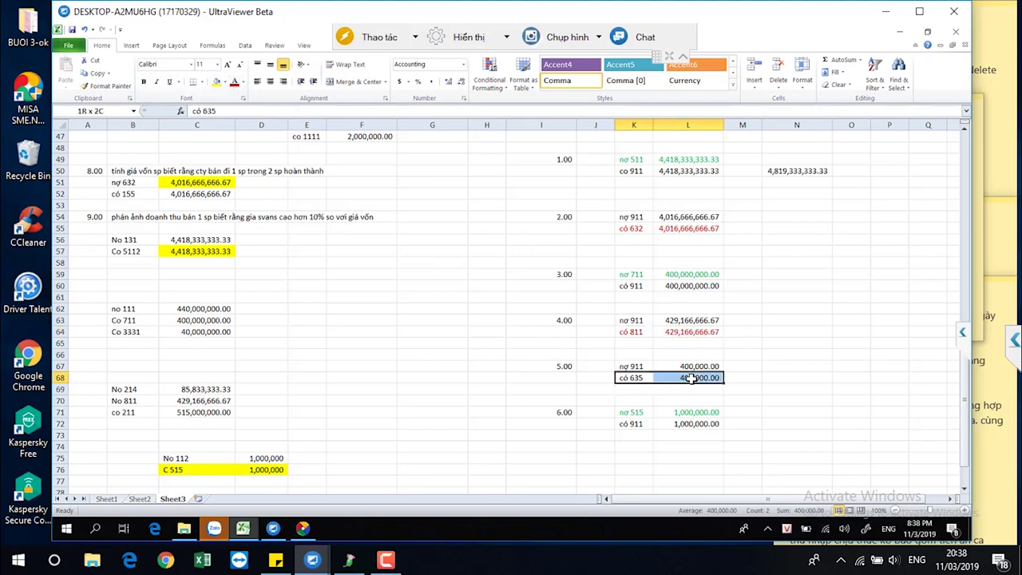
left_click(233, 83)
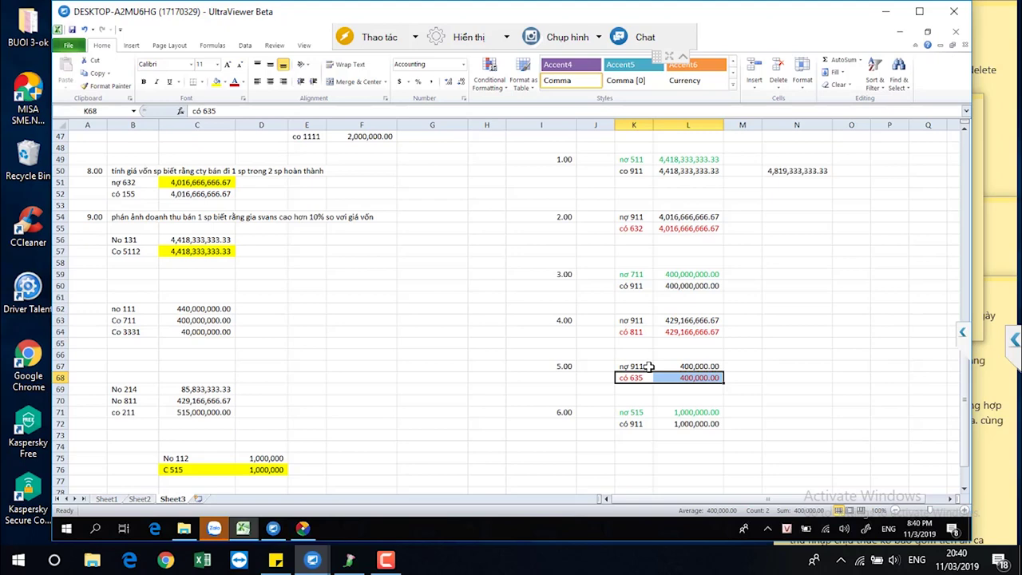
Enter the debit line "no 6421" in E42, above the existing No 642 entry.
key("ctrl+z")
key("ctrl+z")
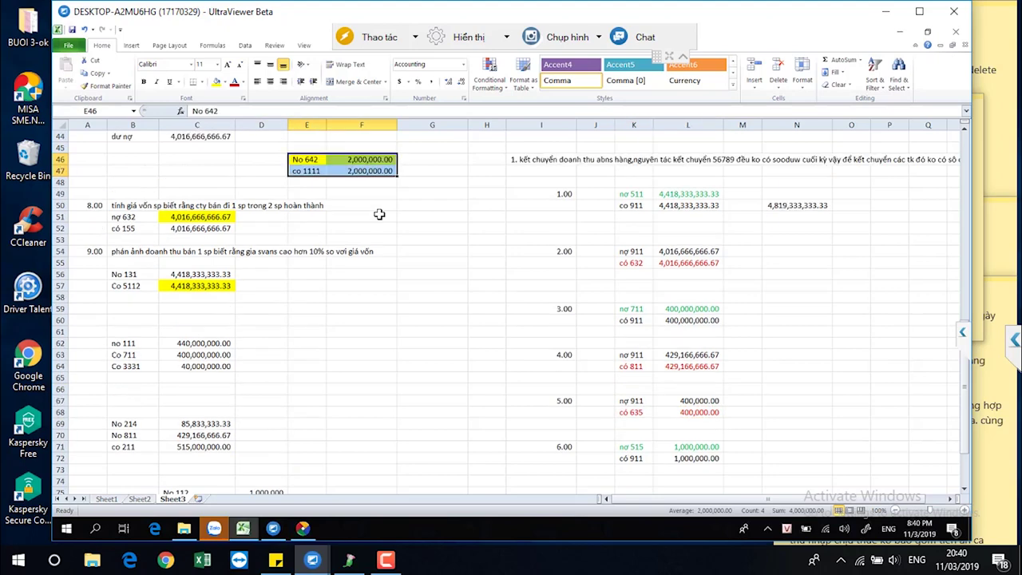
scroll(378, 216, "up", 2)
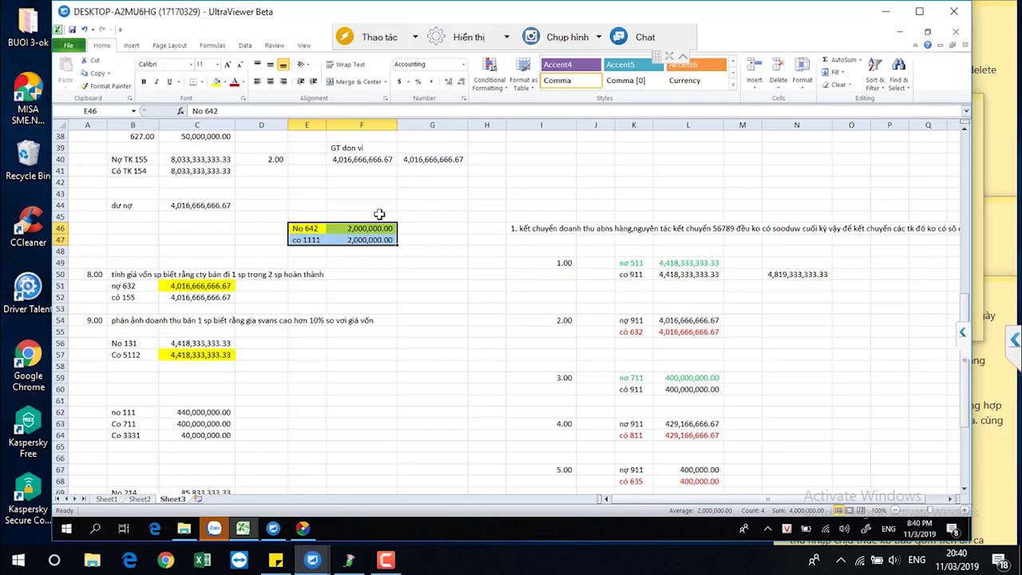
left_click(311, 182)
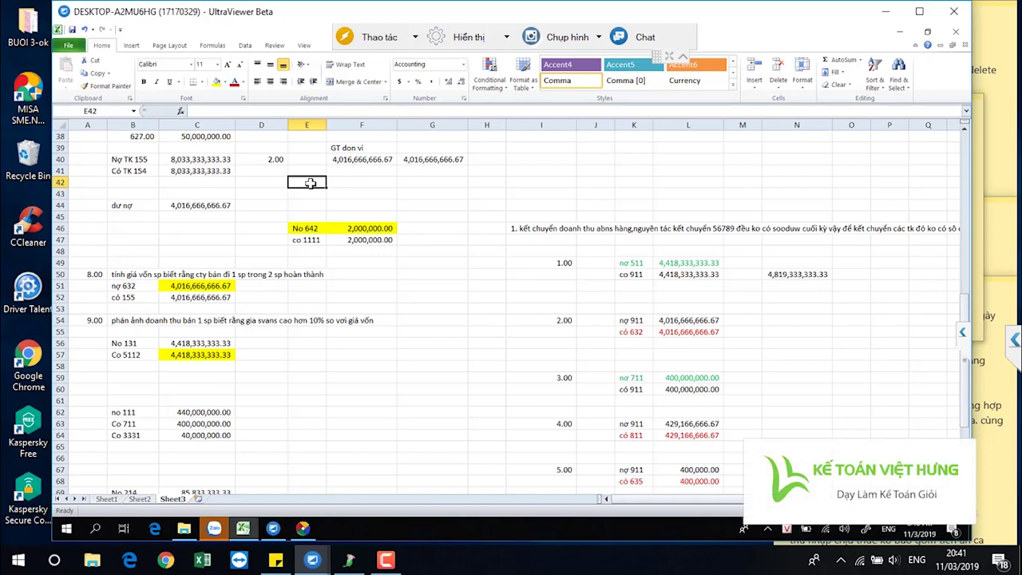
type("o")
key("BackSpace")
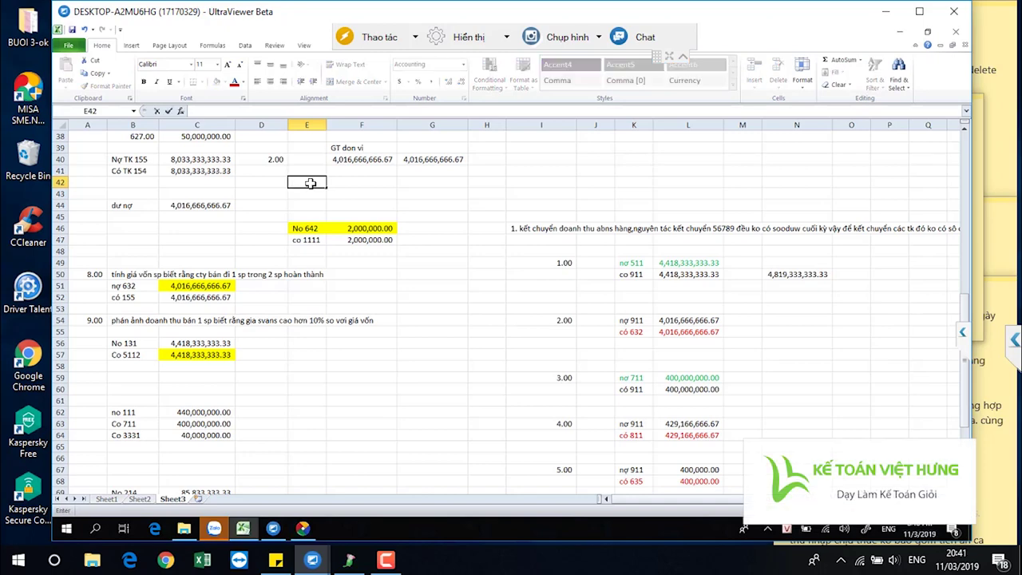
type("no 6421")
key("Return")
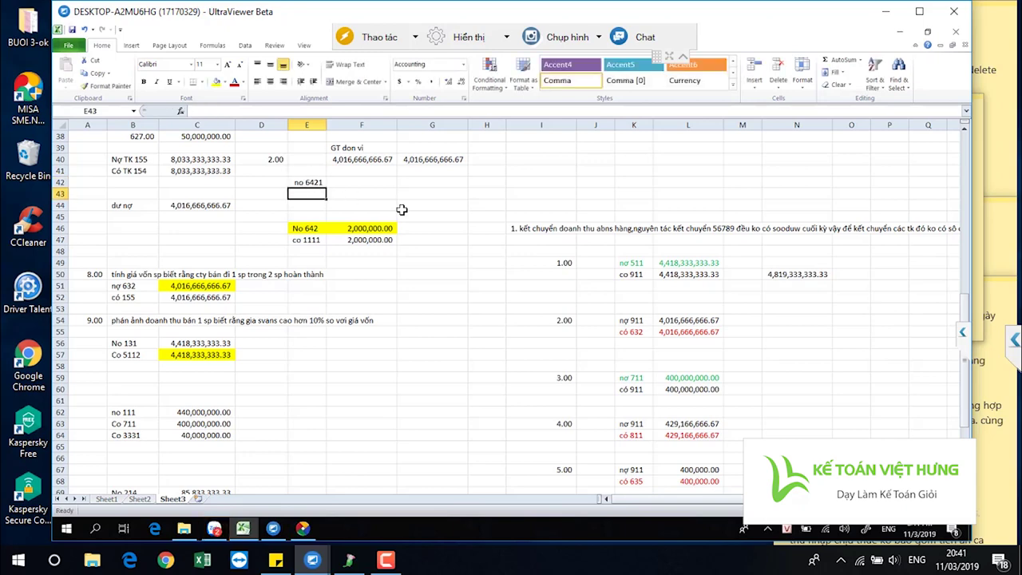
Enter the credit line "co 112" in E43, below the 6421 debit line.
left_click(312, 184)
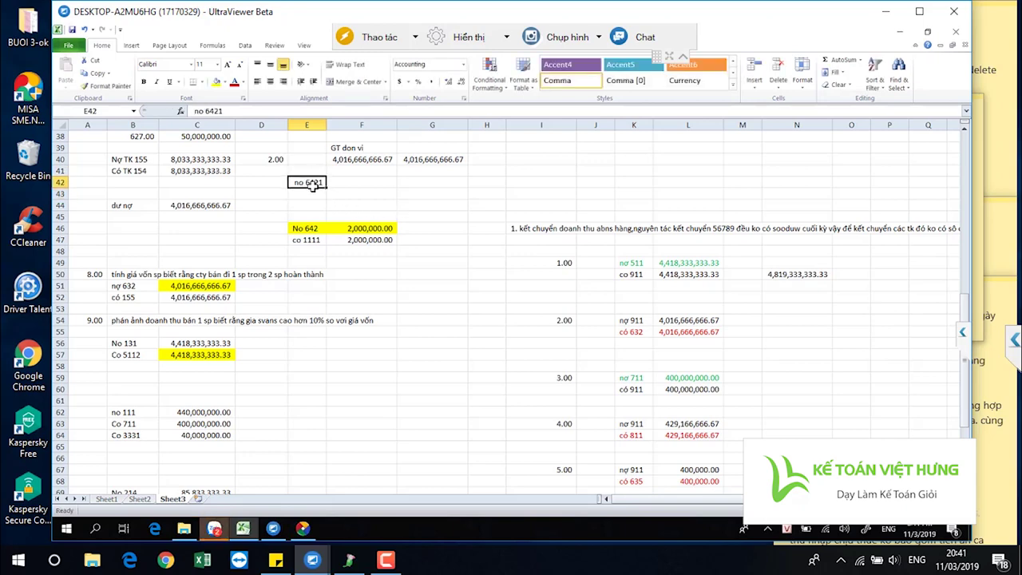
key("Down")
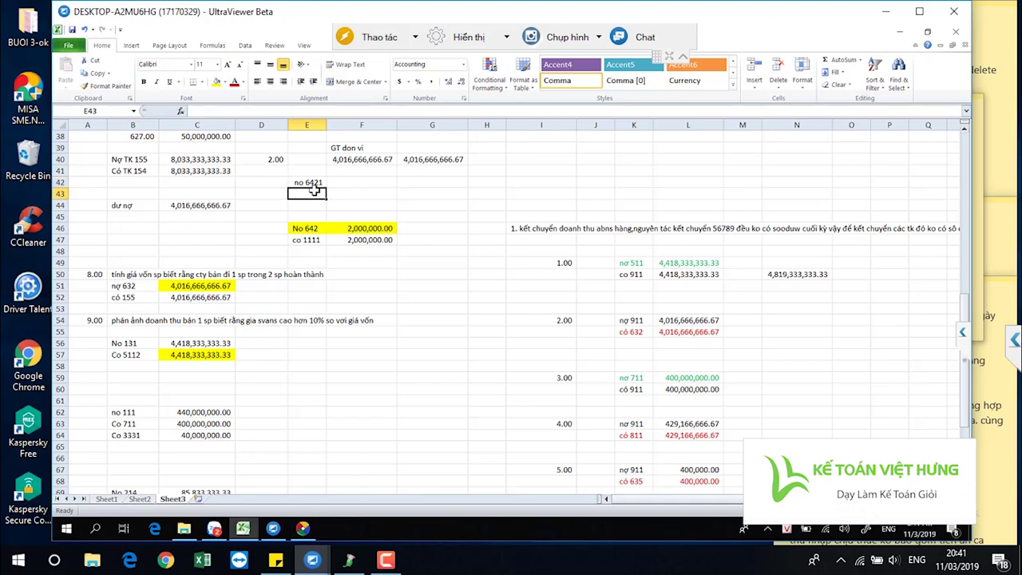
type("co")
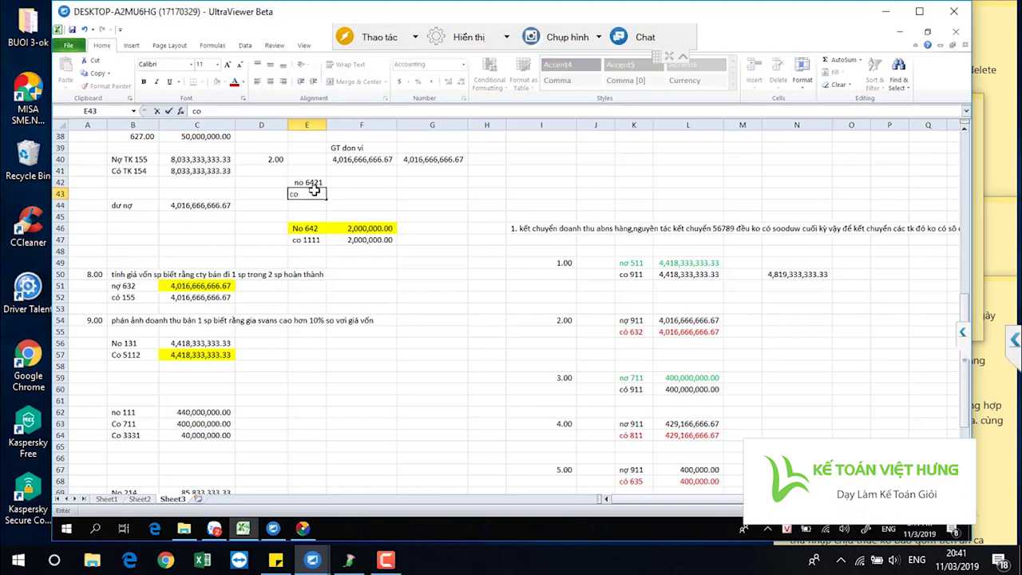
type(" 112")
key("Return")
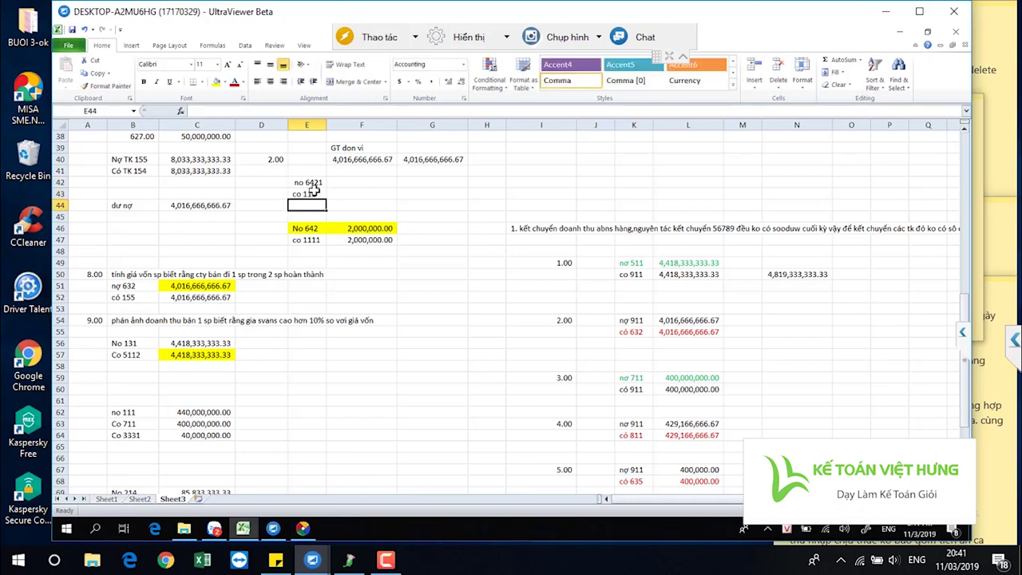
Enter 300000 in F42 as the amount of the "no 6421" line.
left_click(345, 182)
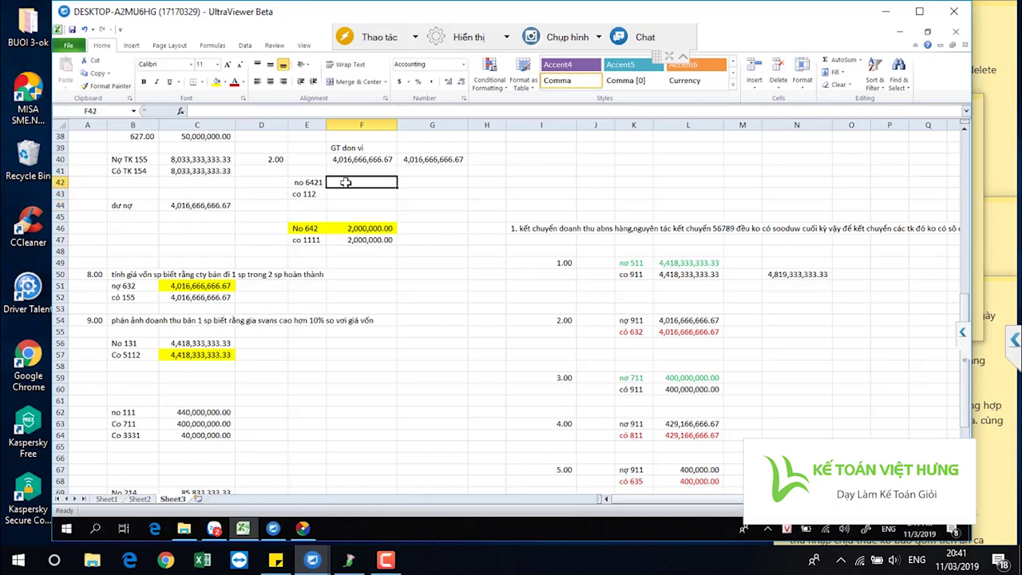
type("30000")
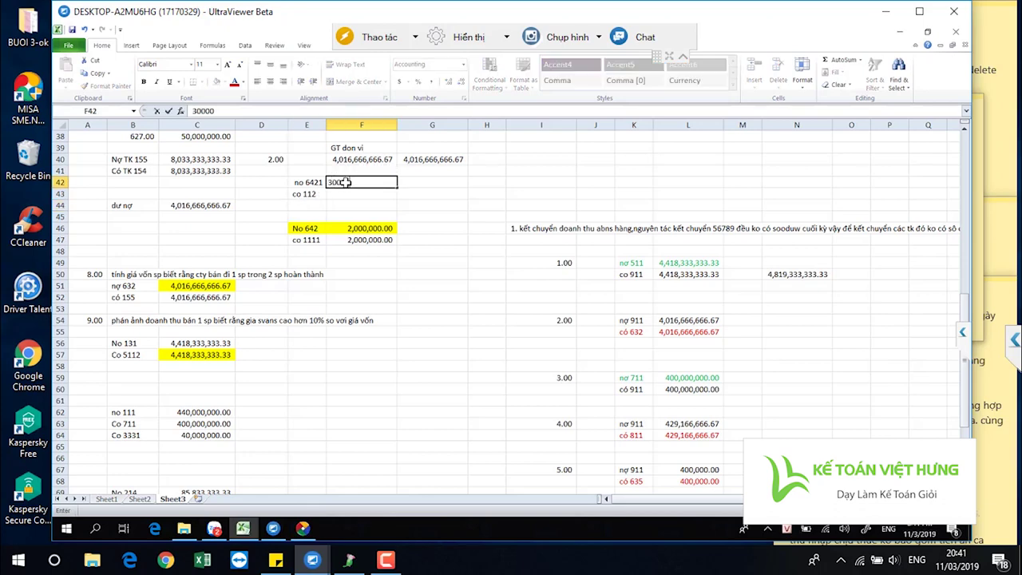
key("Return")
left_click(345, 182)
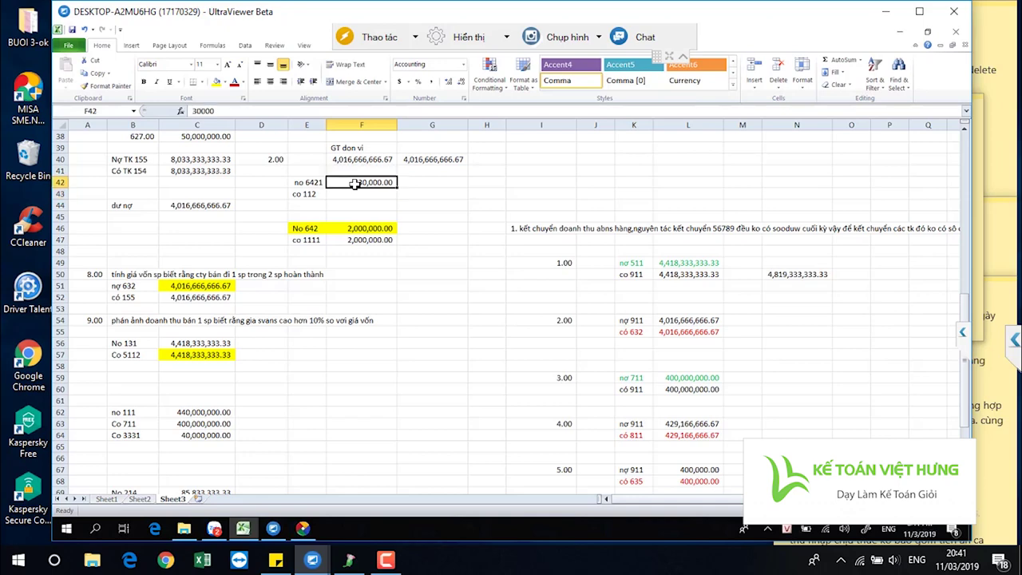
left_click(232, 110)
type("0")
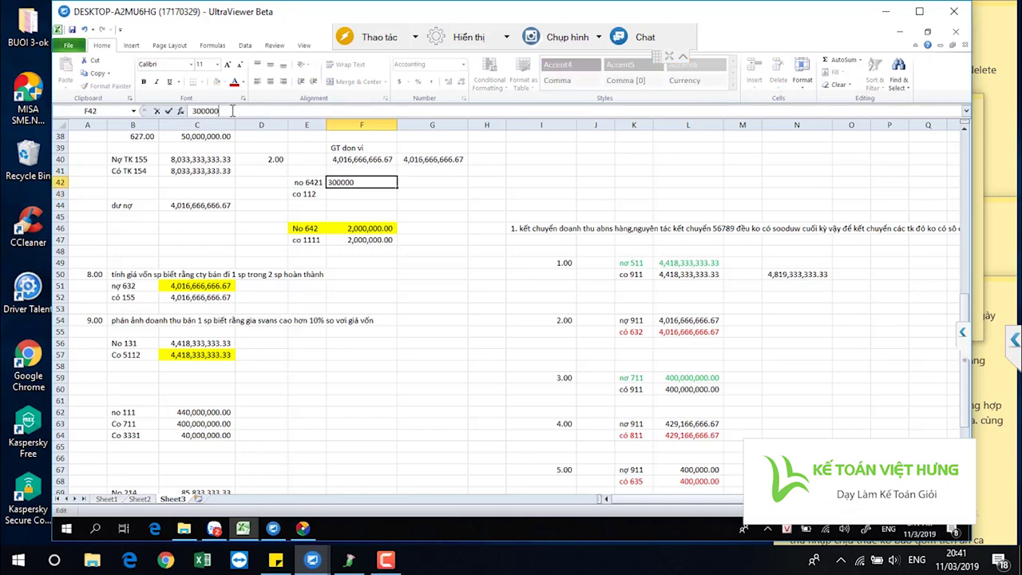
key("Return")
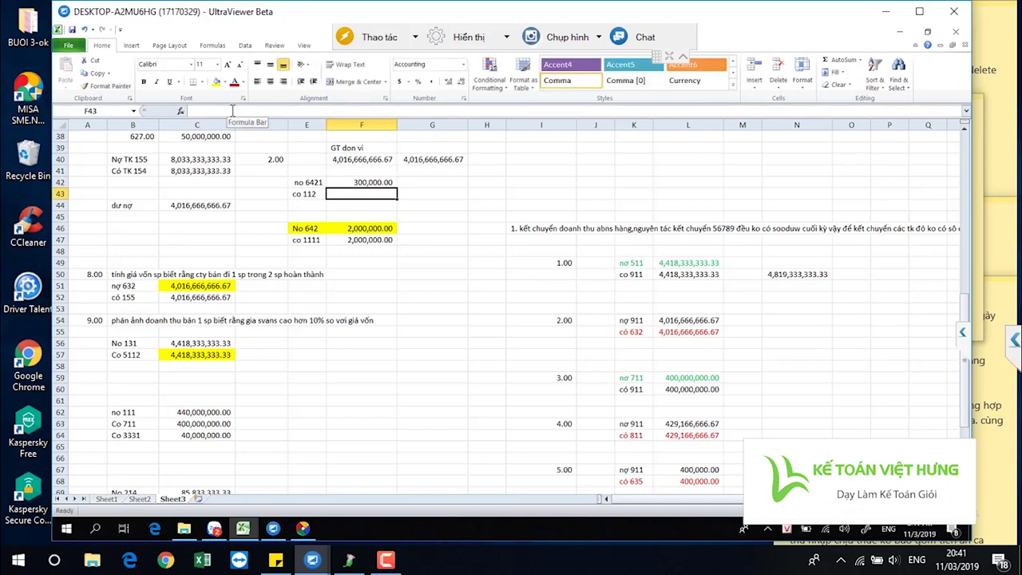
Link the "co 112" amount in F43 to the debit amount with the formula =F42.
type("=")
left_click(382, 182)
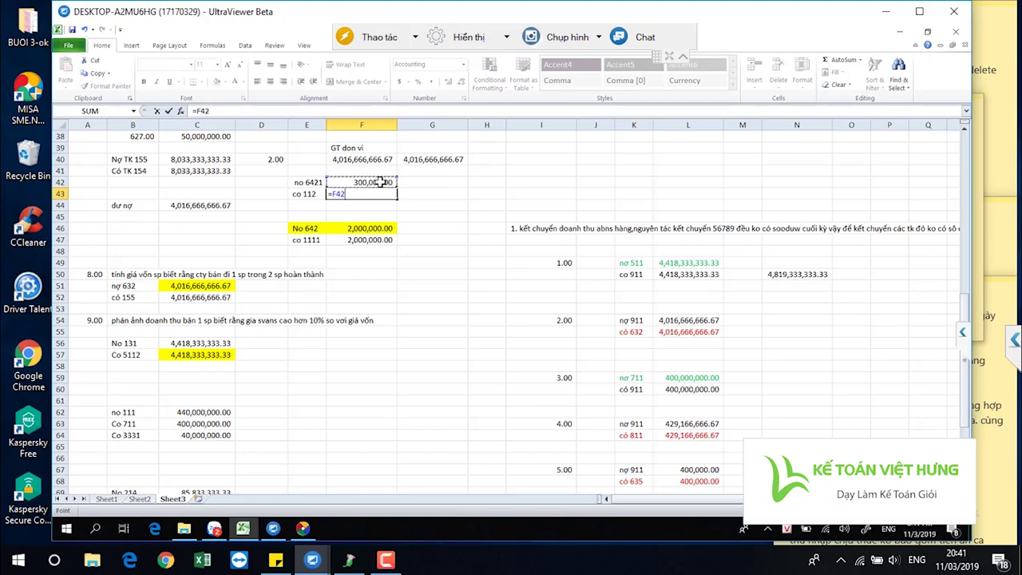
key("Return")
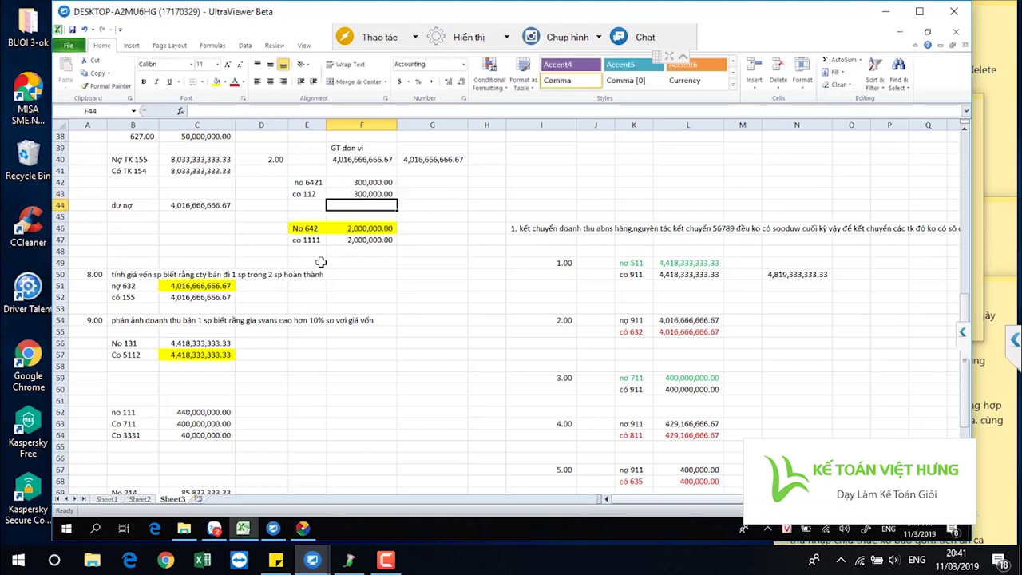
scroll(597, 440, "down", 1)
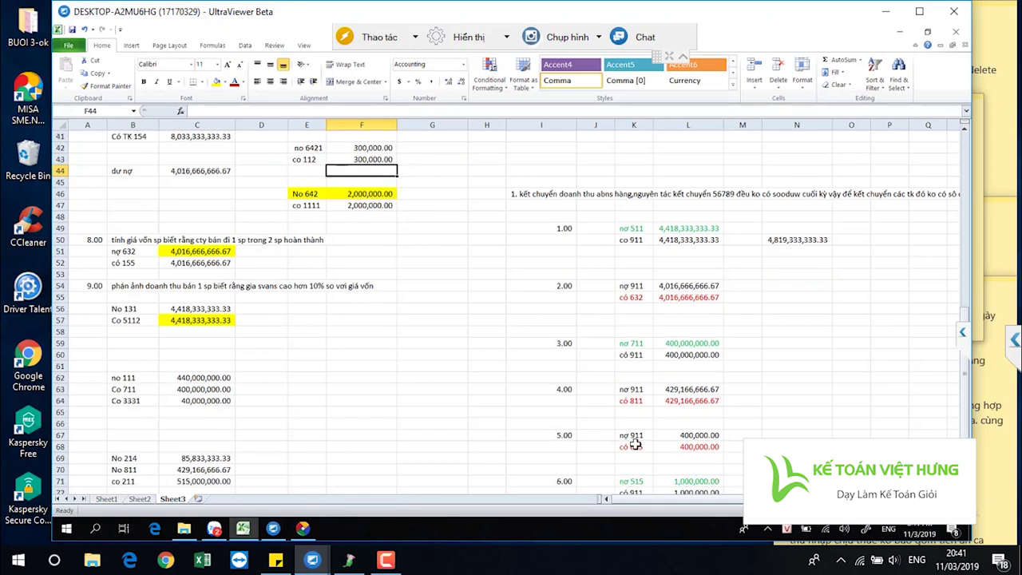
left_click(635, 446)
left_click_drag(666, 446, 684, 445)
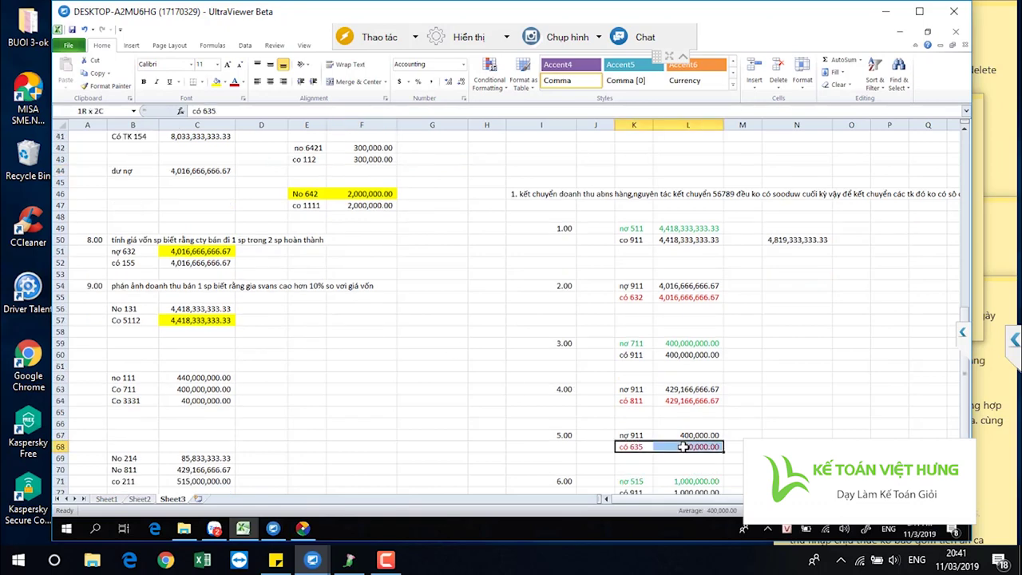
scroll(184, 393, "down", 1)
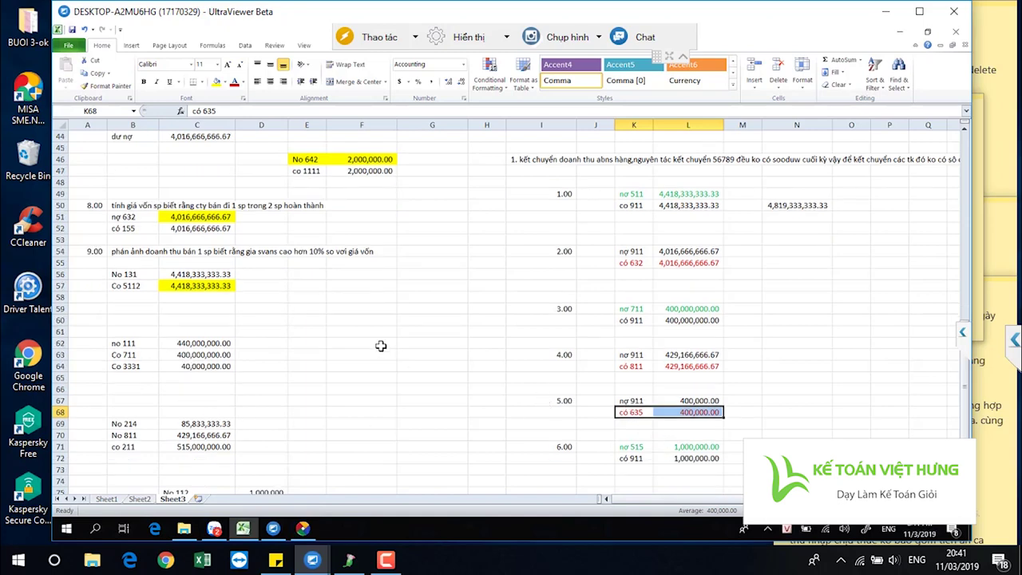
left_click(300, 298)
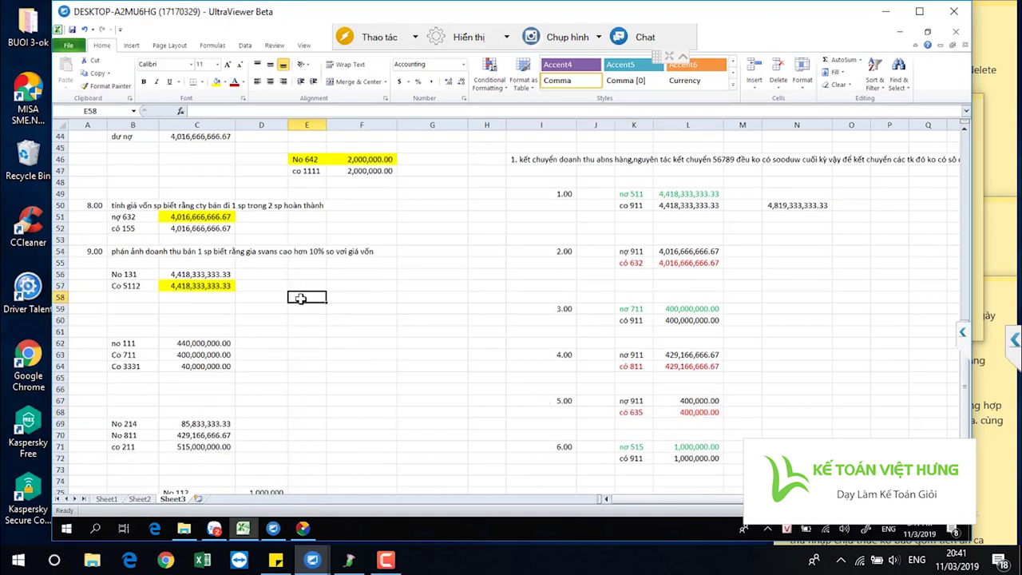
Switch to MISA SME.NET and open the Tổng hợp list of other-transaction vouchers (Danh sách chứng từ nghiệp vụ khác).
left_click(302, 528)
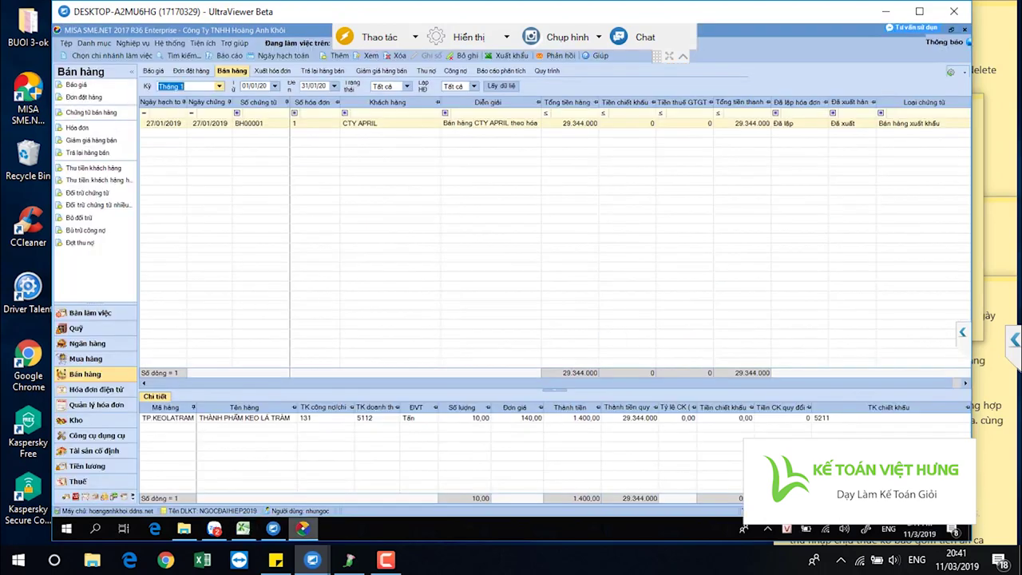
left_click(76, 496)
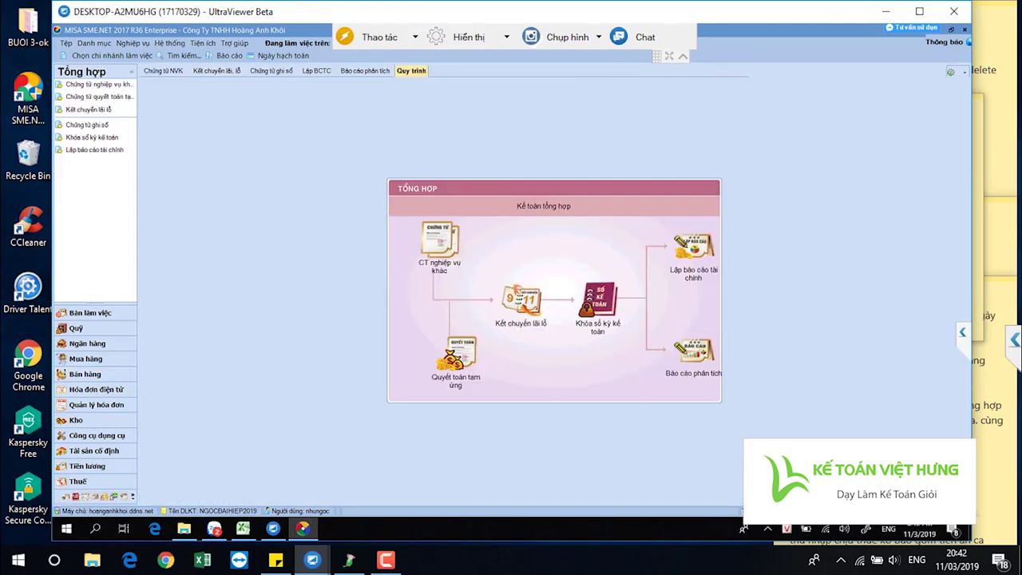
left_click(67, 497)
left_click(76, 497)
left_click(437, 257)
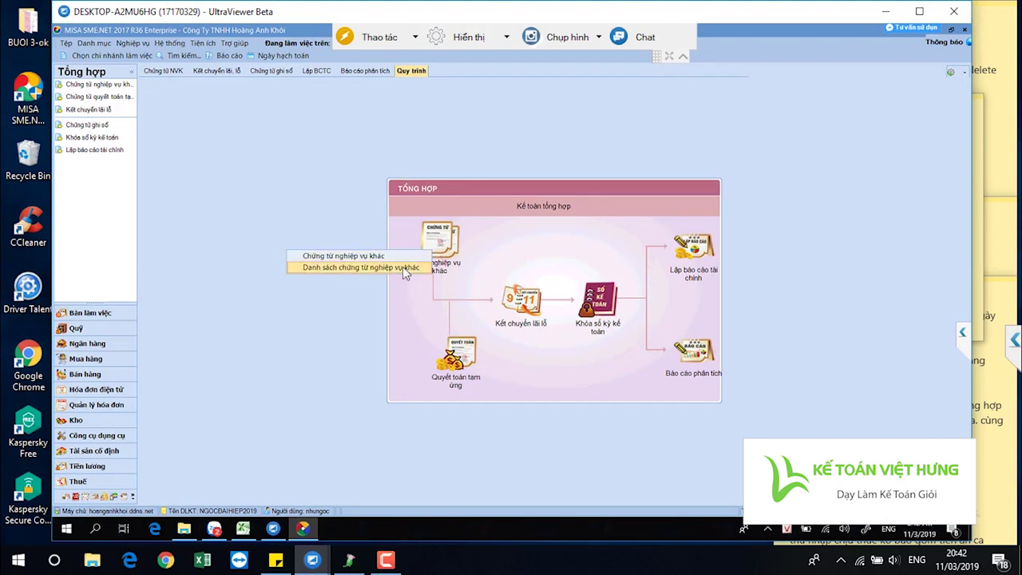
left_click(403, 268)
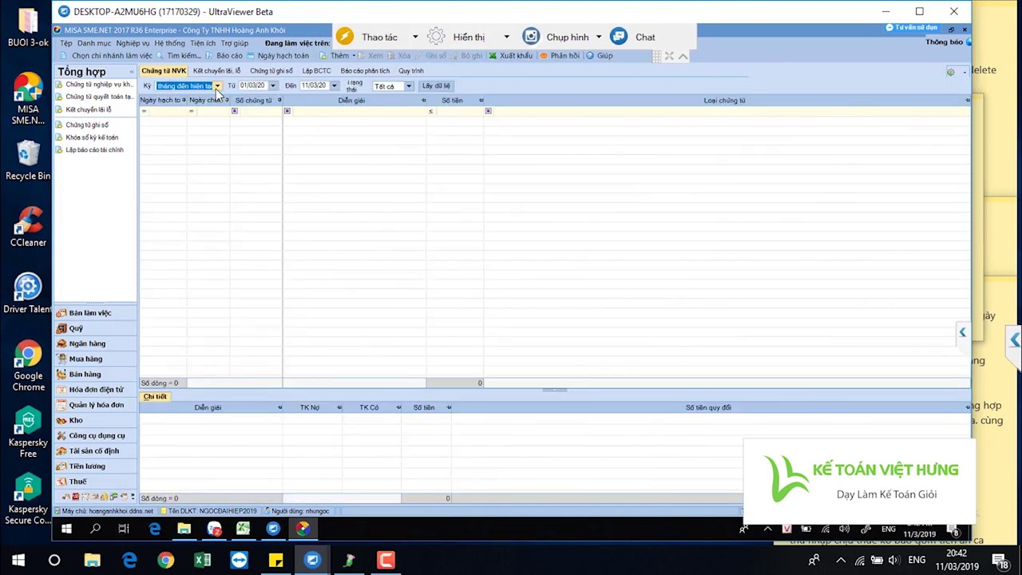
Filter the voucher list to the period Tháng 1 and load its data.
left_click(217, 87)
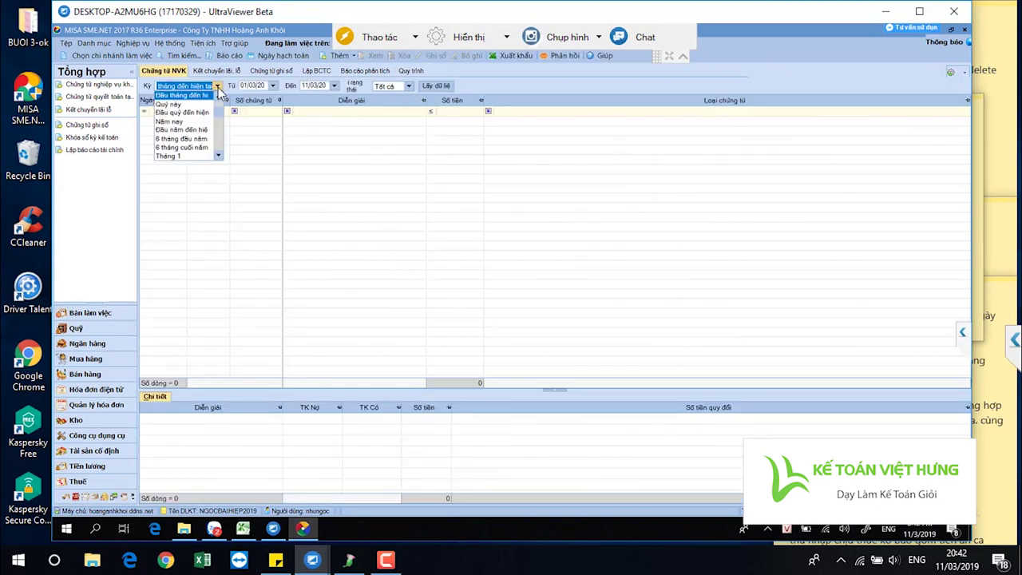
left_click(195, 155)
left_click(436, 85)
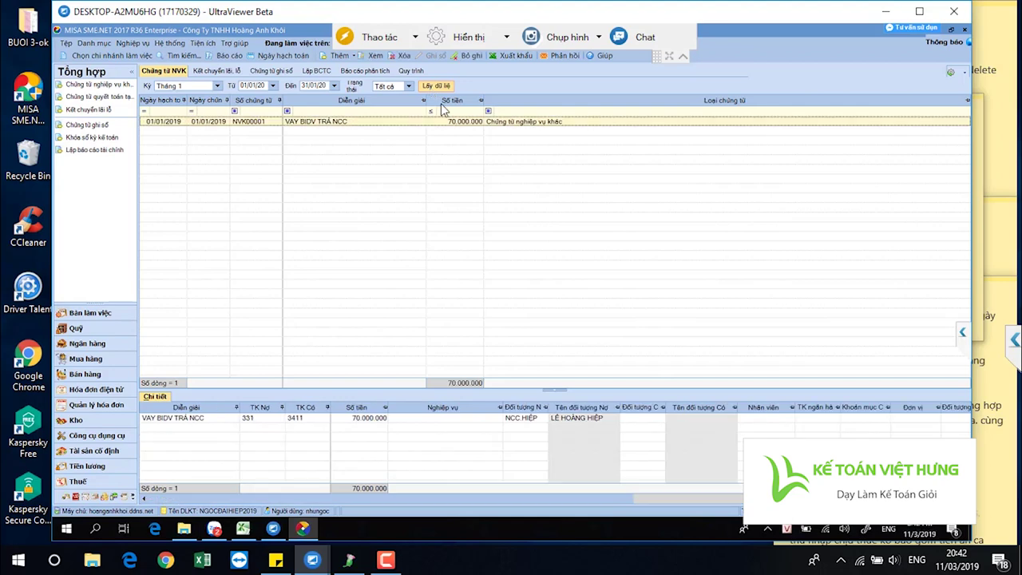
Open voucher NVK00001 and inspect the debit and credit accounts of its accounting line.
double_click(300, 128)
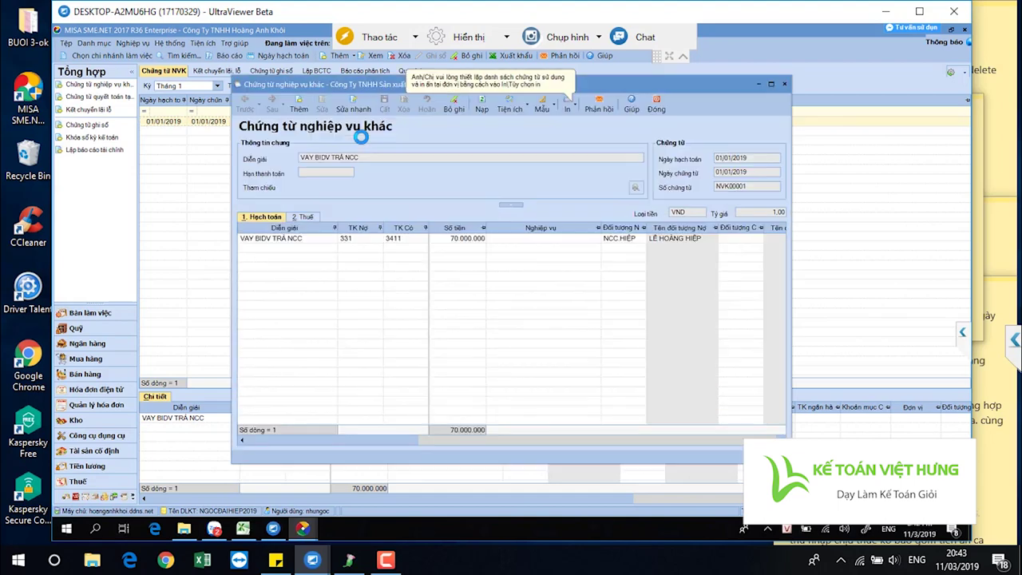
left_click(357, 239)
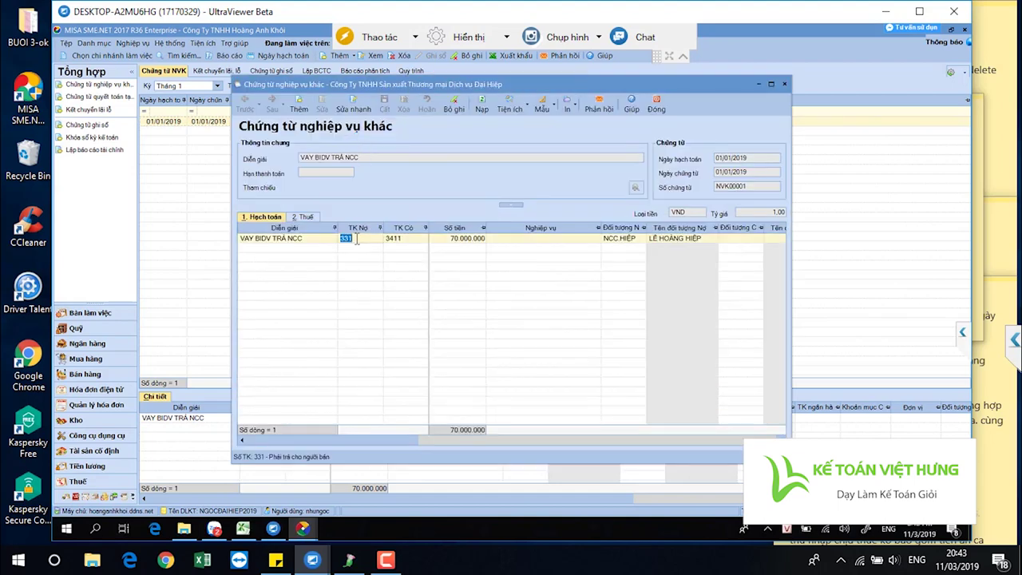
left_click(404, 243)
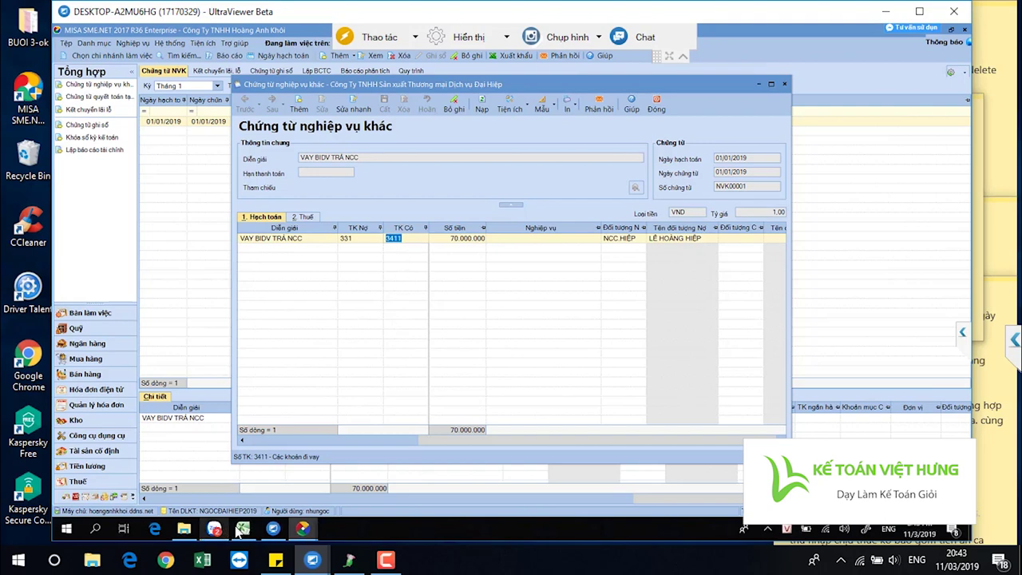
Switch back to the Excel workbook and number the seventh closing entry by entering 7 in I76.
mouse_move(239, 529)
left_click(247, 489)
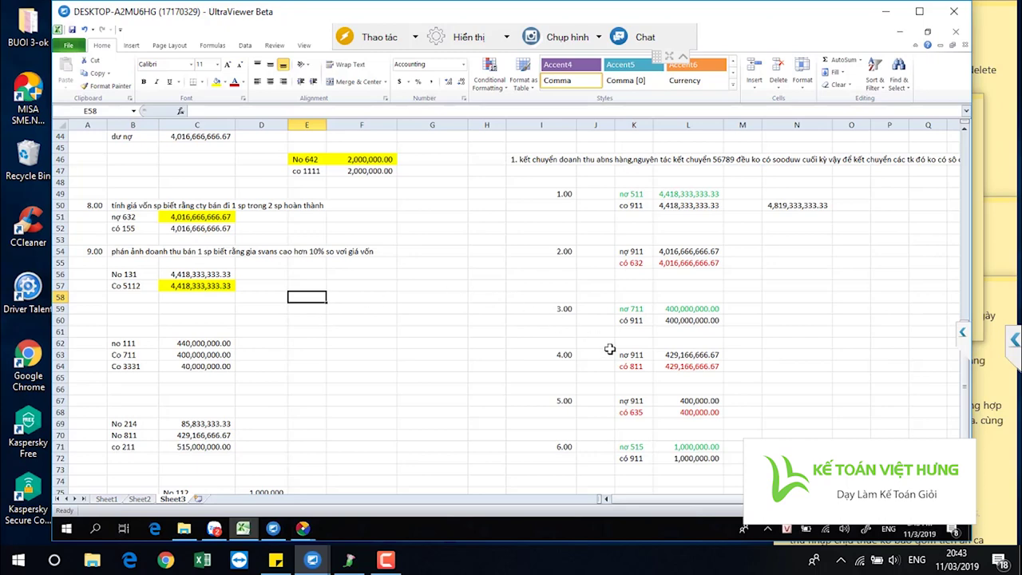
scroll(606, 463, "down", 1)
left_click(559, 468)
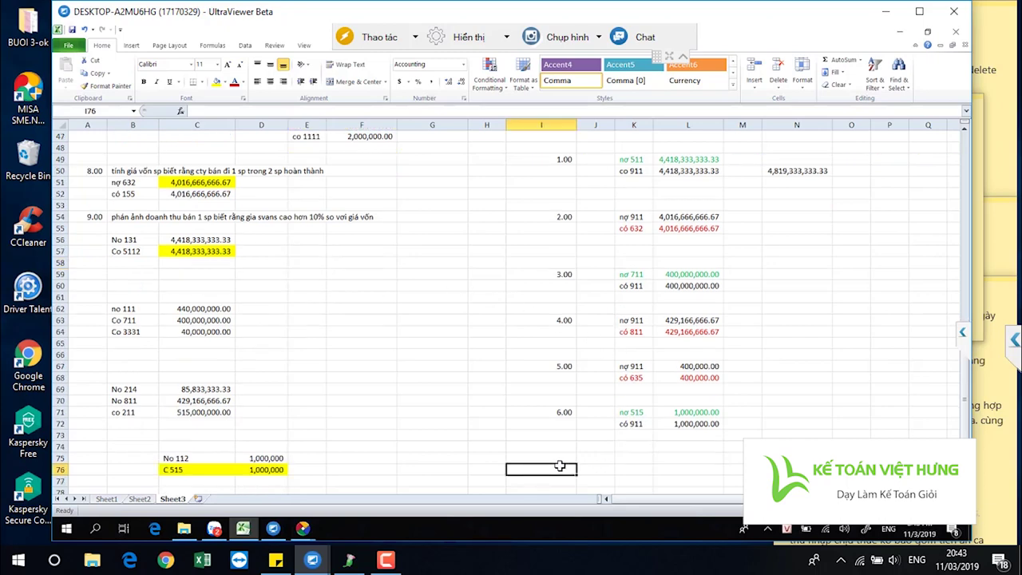
type("7")
left_click(598, 468)
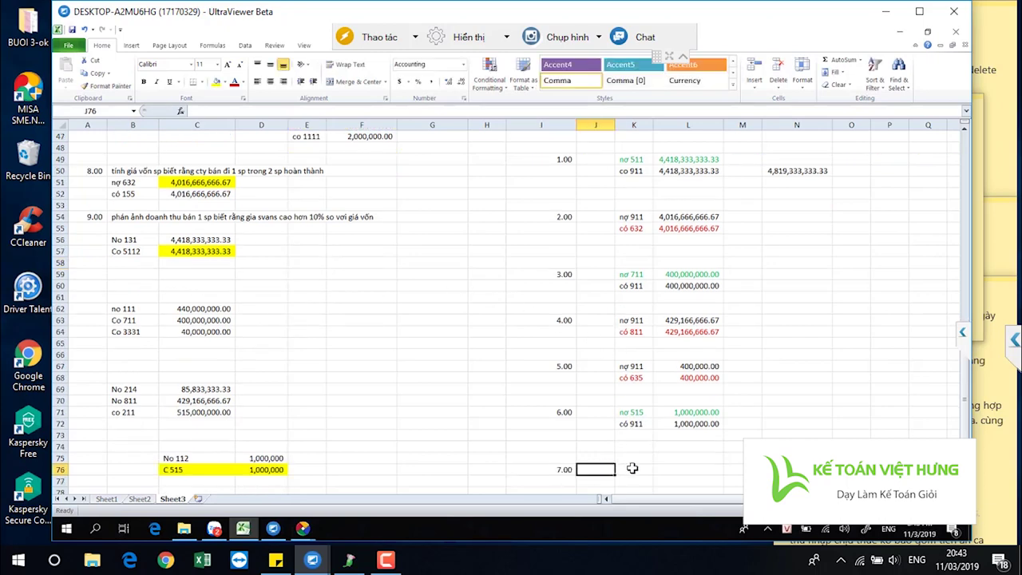
Check the No 642 expense line in E46:F46 for the seventh closing entry.
left_click(634, 469)
scroll(559, 399, "up", 1)
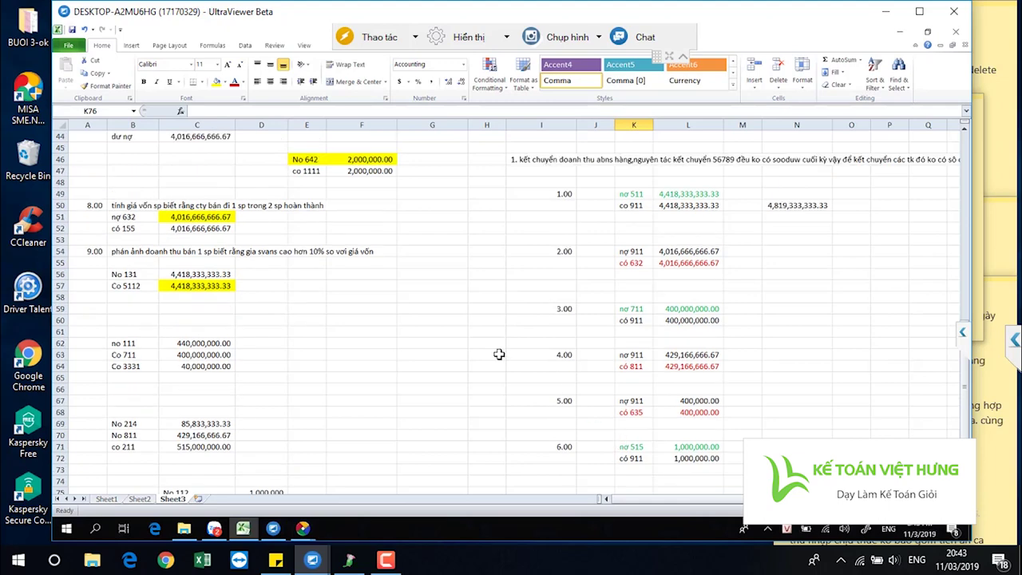
left_click(307, 161)
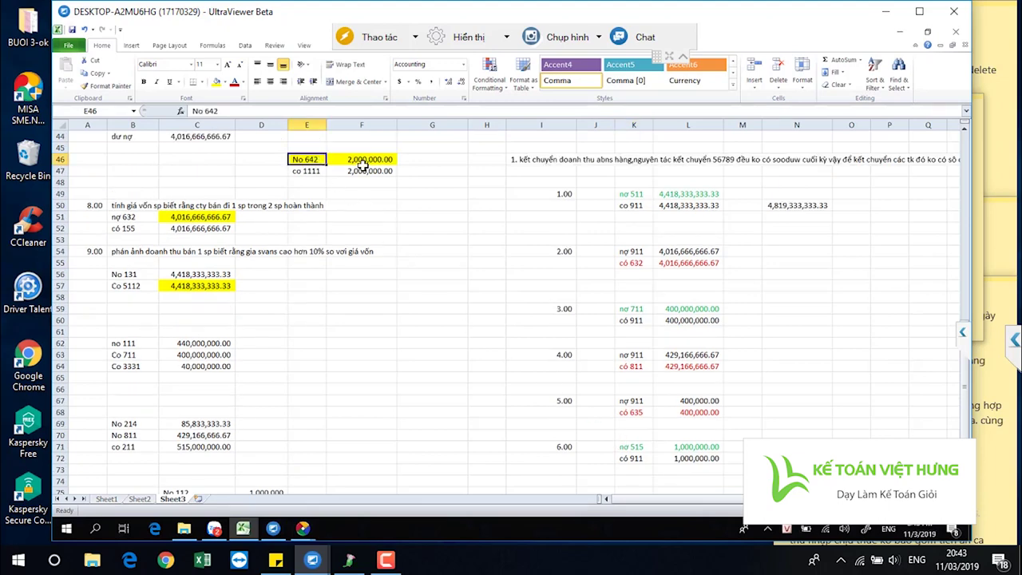
left_click(417, 160)
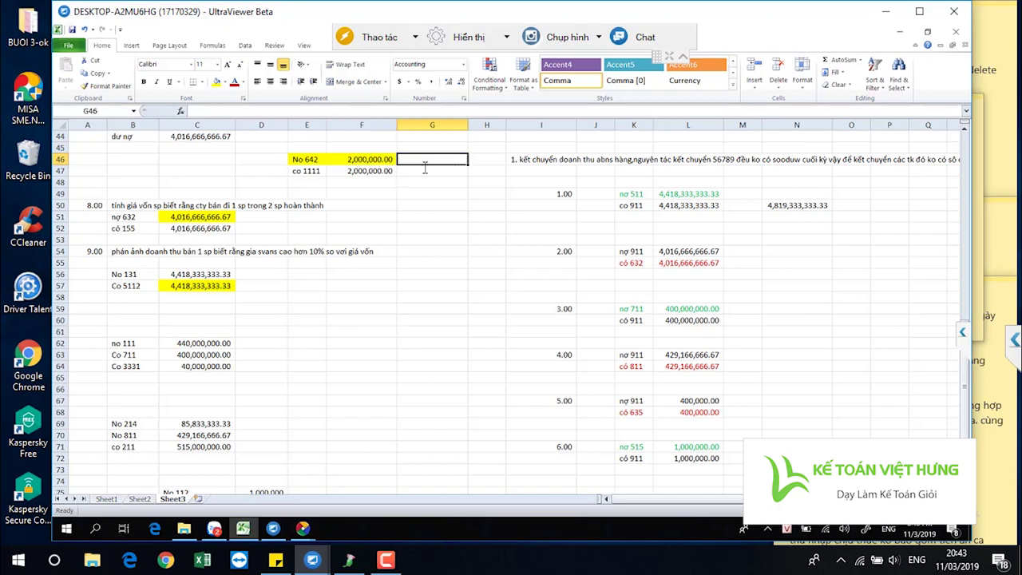
Total the 642 and 6421 expense amounts in G46 with the formula =F46+F42.
type("=")
left_click(385, 159)
type("+")
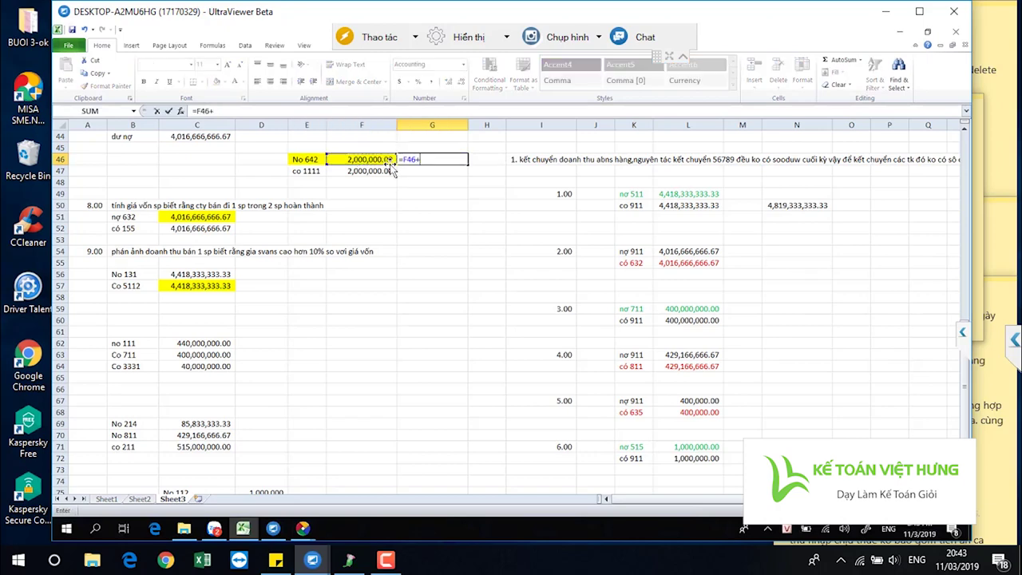
scroll(407, 177, "up", 1)
left_click(369, 149)
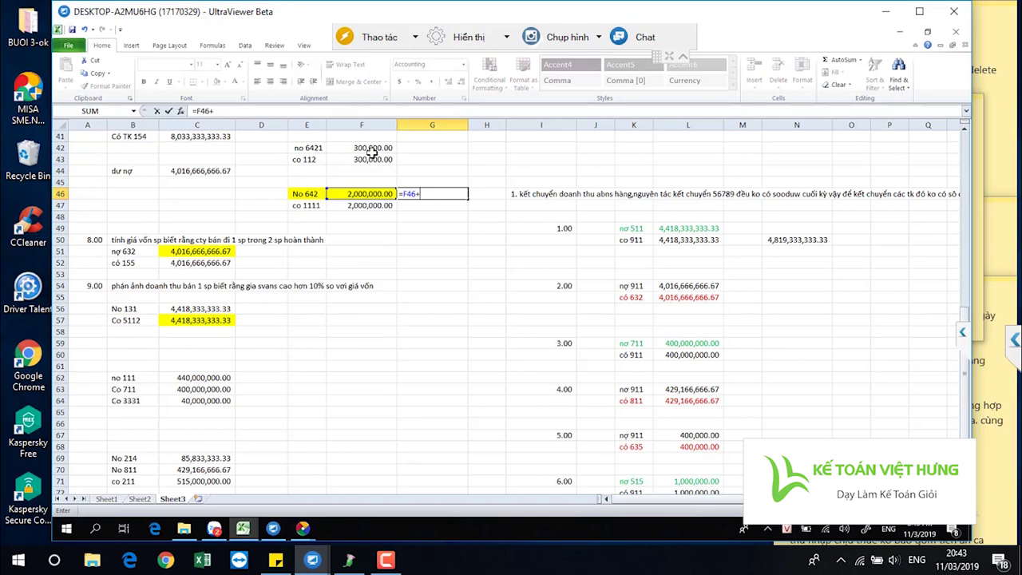
key("Return")
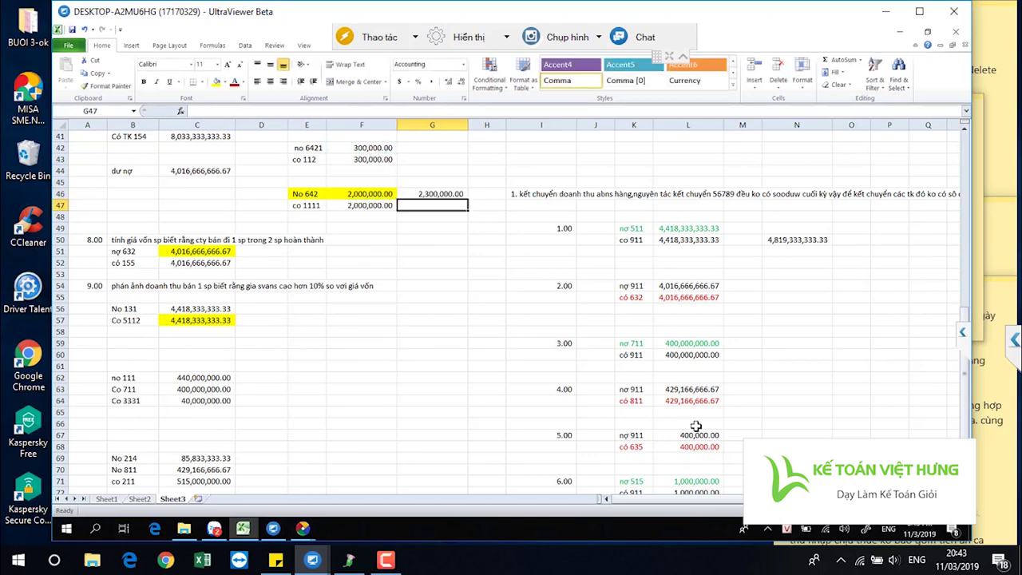
Write the seventh closing entry's account lines, nợ 911 in K76 and có 642 in K77.
left_click_drag(310, 193, 351, 193)
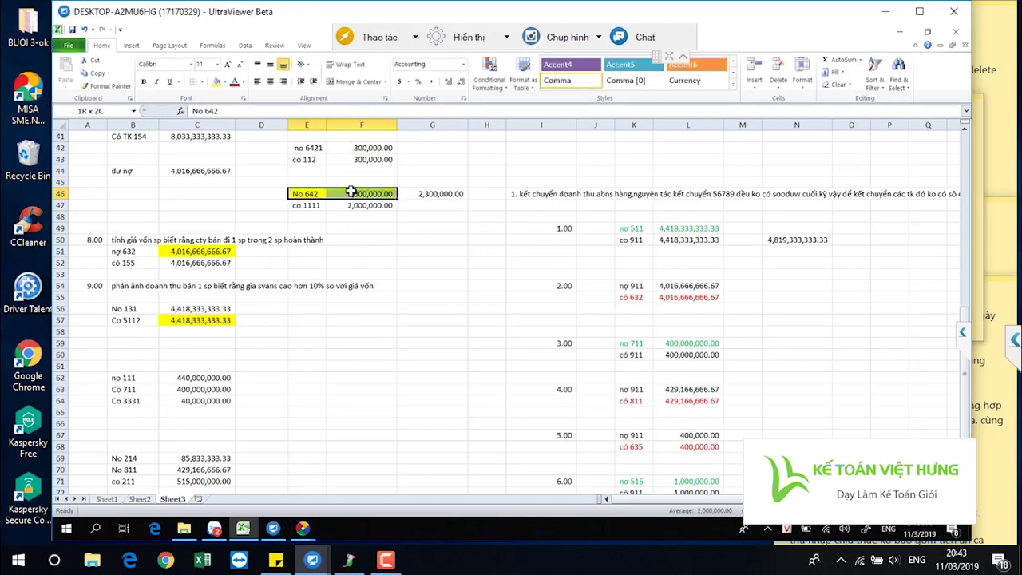
scroll(681, 457, "down", 2)
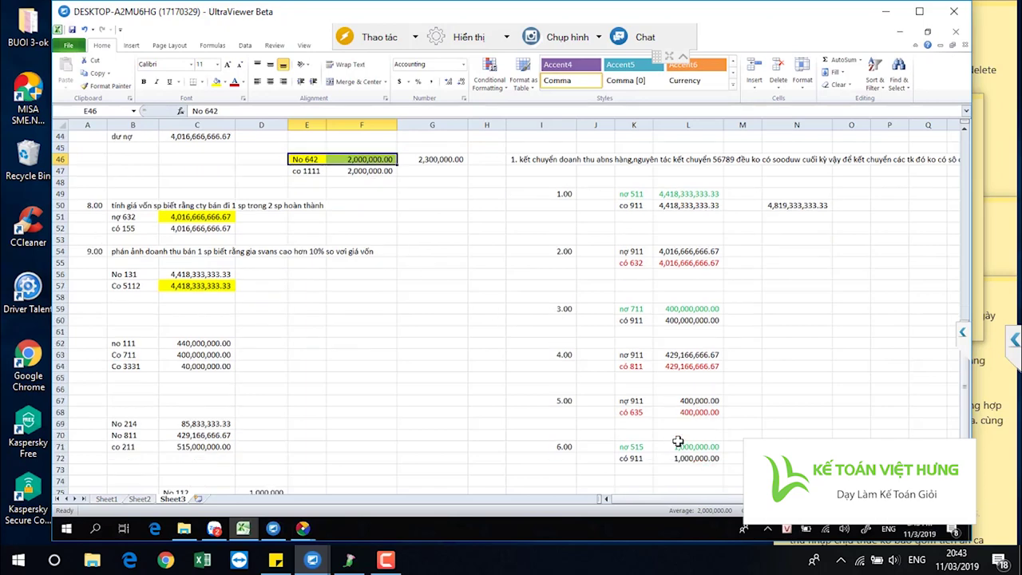
scroll(678, 441, "down", 3)
left_click(634, 366)
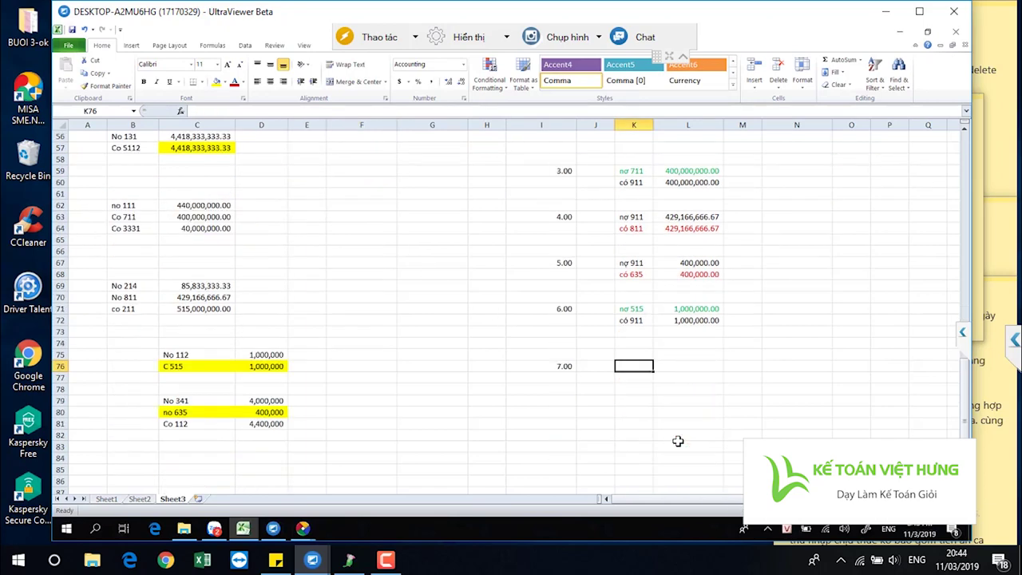
type("no")
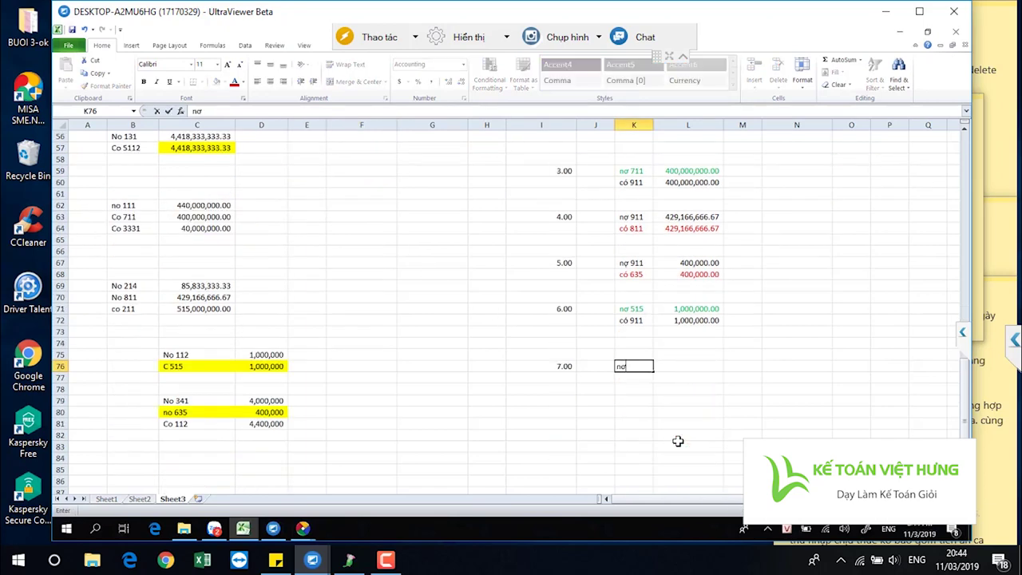
type(" 911")
key("Return")
type("có")
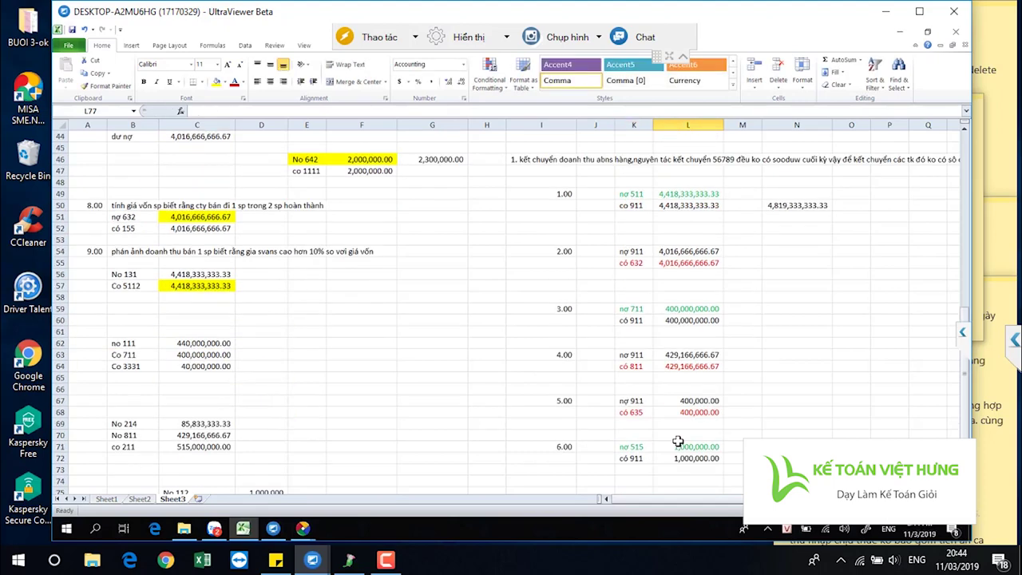
Set the nợ 911 amount in L76 to 2,300,000 and fill the có 642 amount in L77 with =L76.
scroll(678, 441, "down", 5)
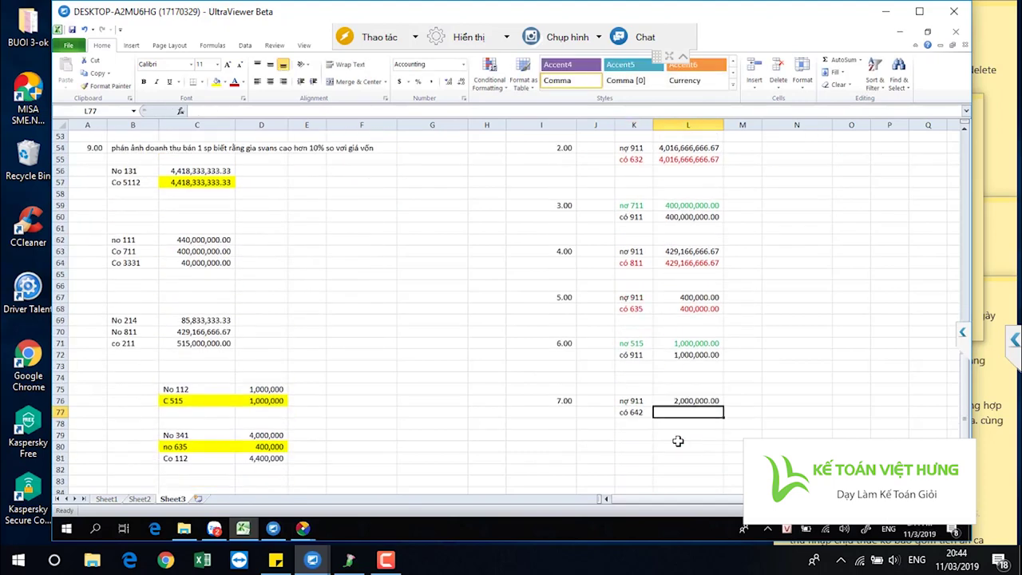
key("Up")
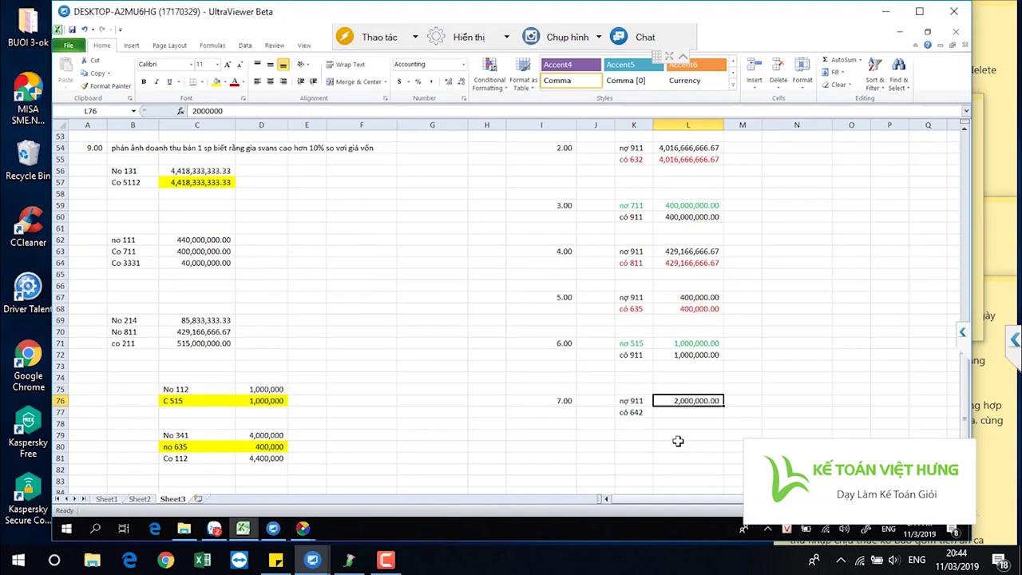
type("2,300,0")
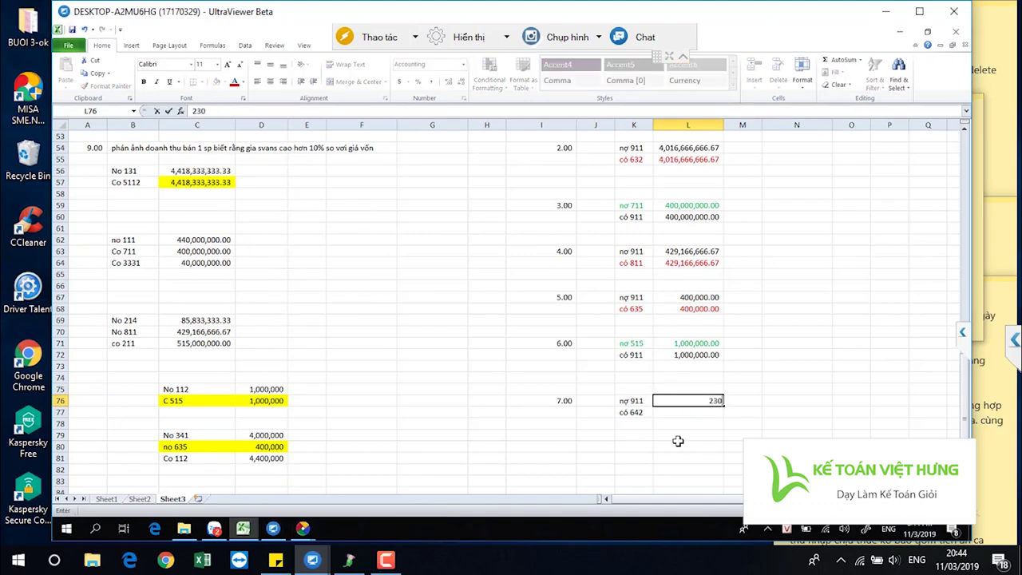
type("0000")
key("Return")
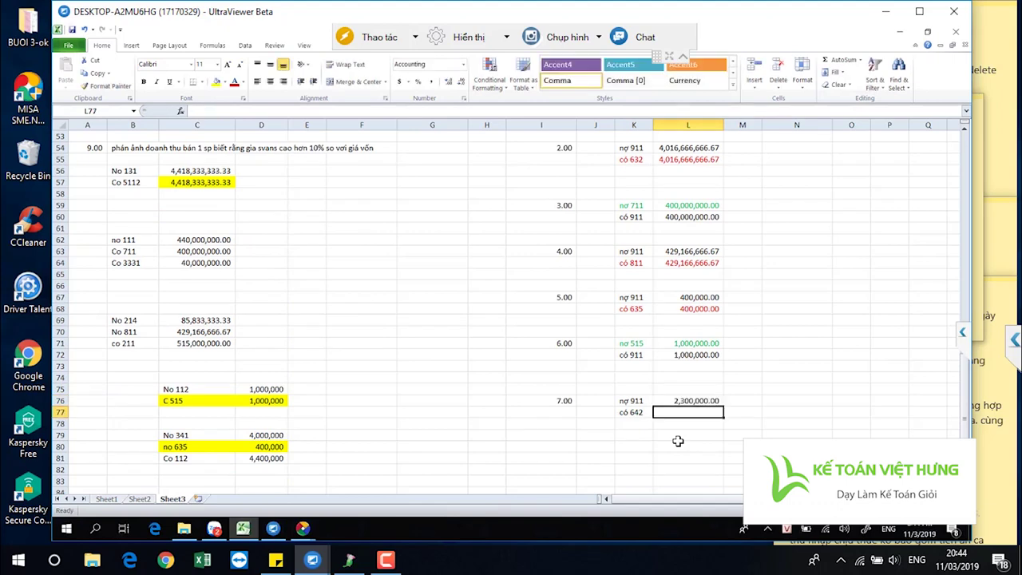
type("23")
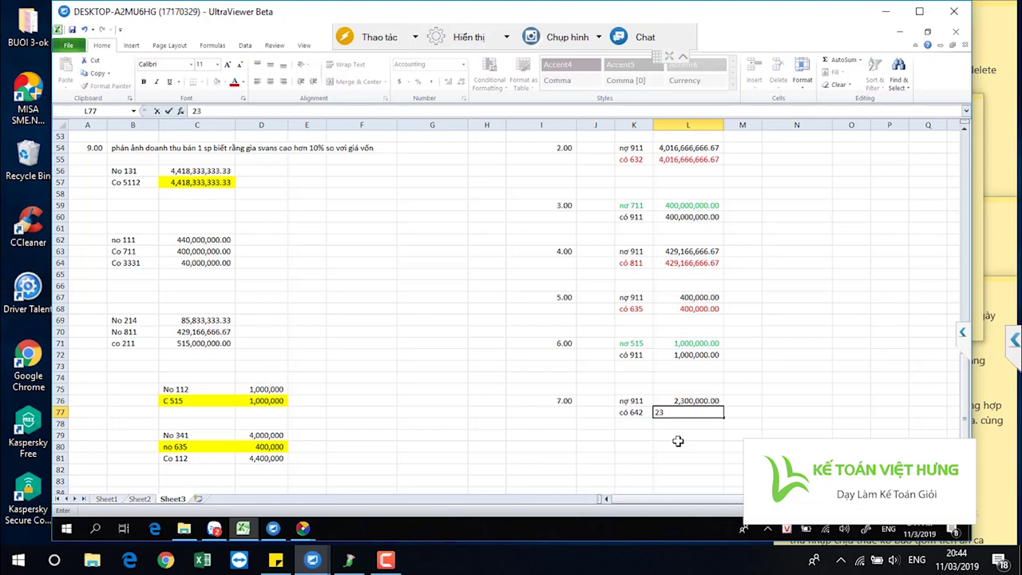
key("BackSpace")
key("BackSpace")
type("=")
key("Up")
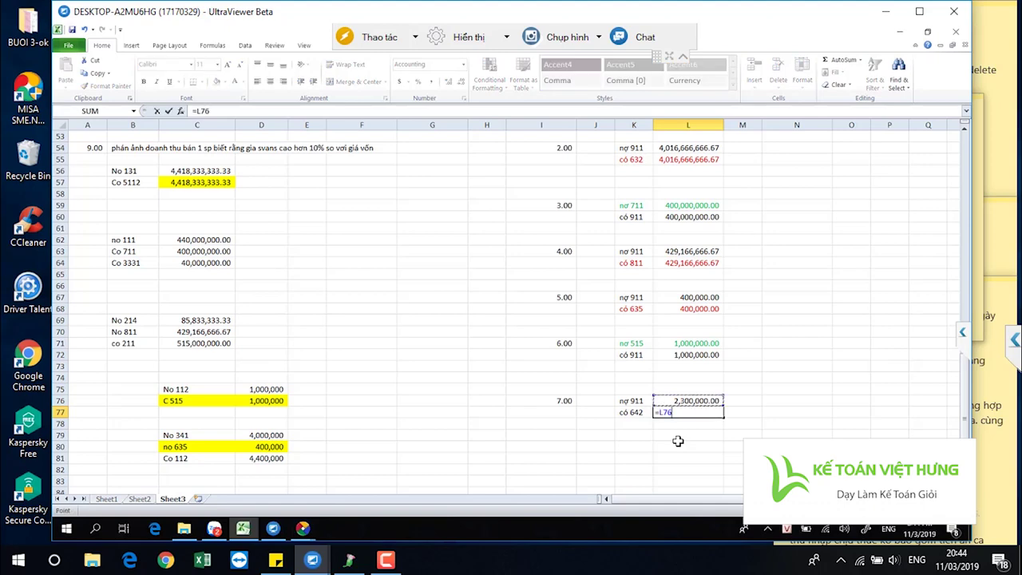
key("Return")
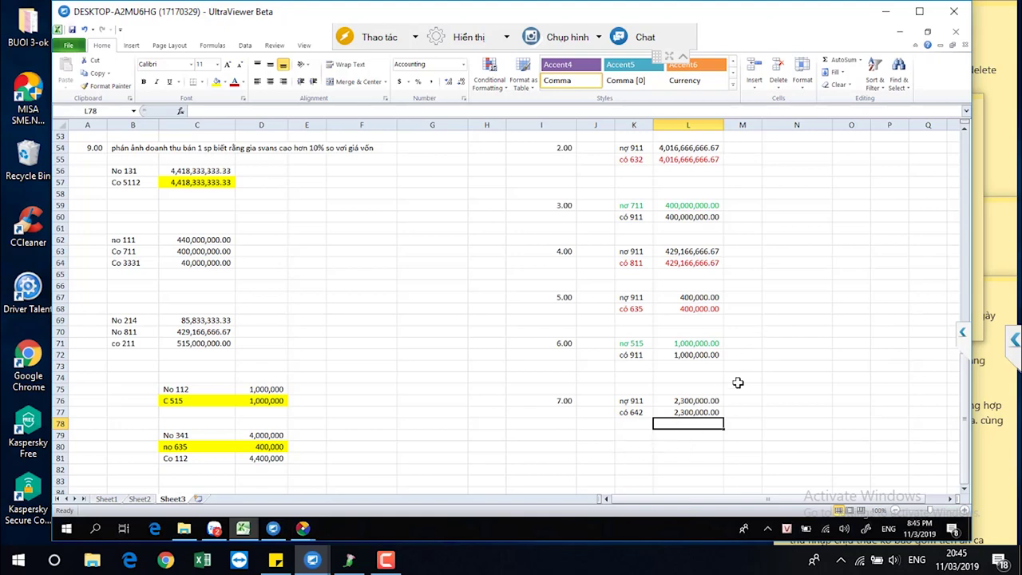
Colour the text of the có 642 line in K77:L77 red.
scroll(738, 369, "up", 1)
left_click(639, 447)
left_click(687, 445, "shift")
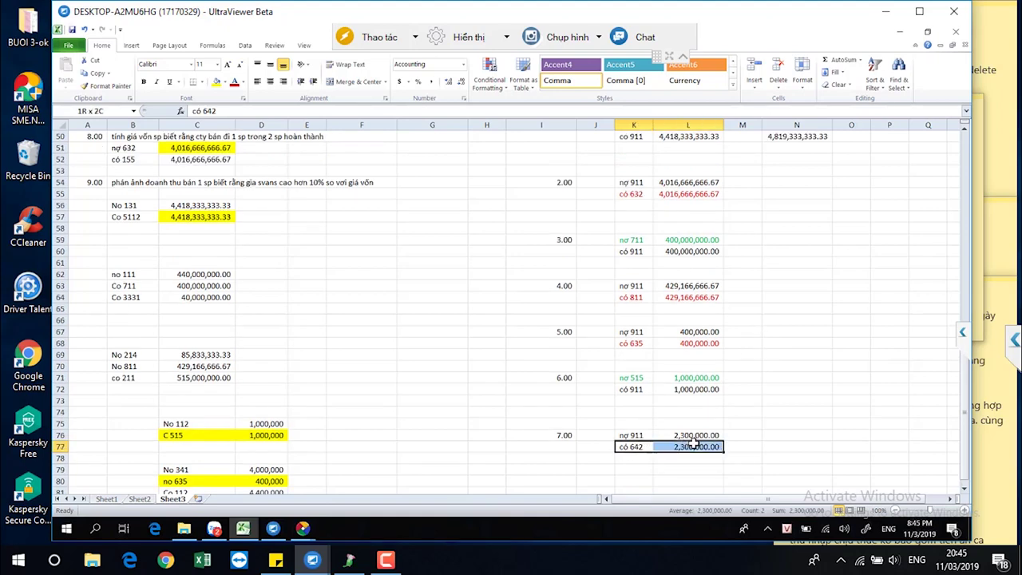
left_click(233, 81)
Sum the red expense amounts of the closing entries in N55 with the formula =L55+L64+L68+L77.
left_click(786, 199)
scroll(787, 198, "up", 1)
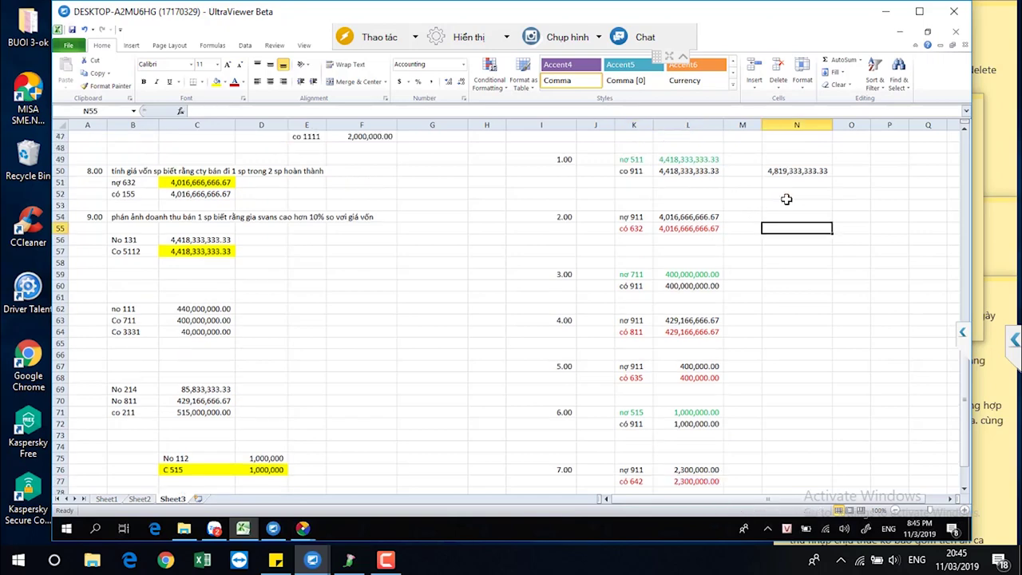
type("=")
left_click(694, 228)
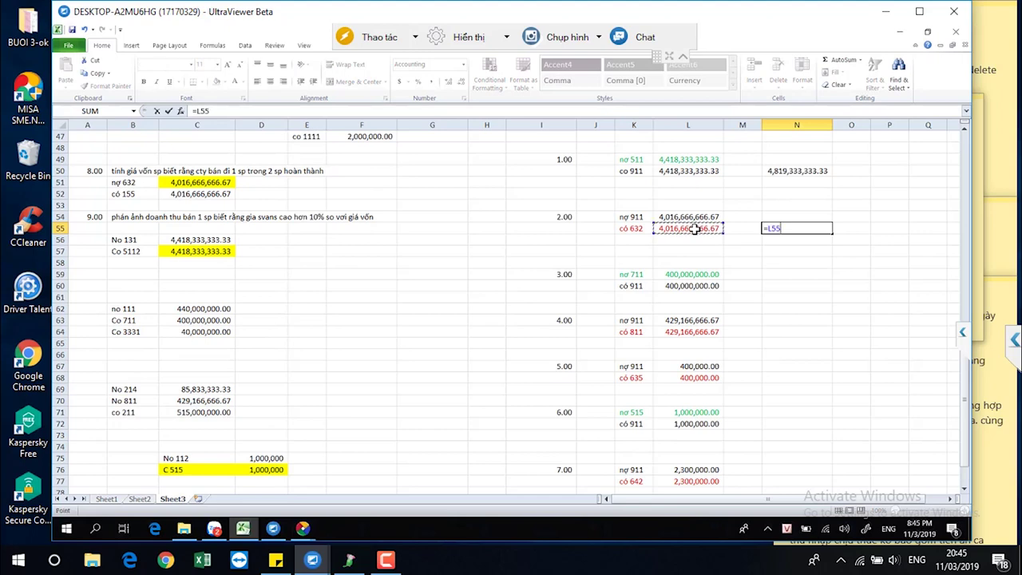
type("+")
left_click(687, 331)
type("+")
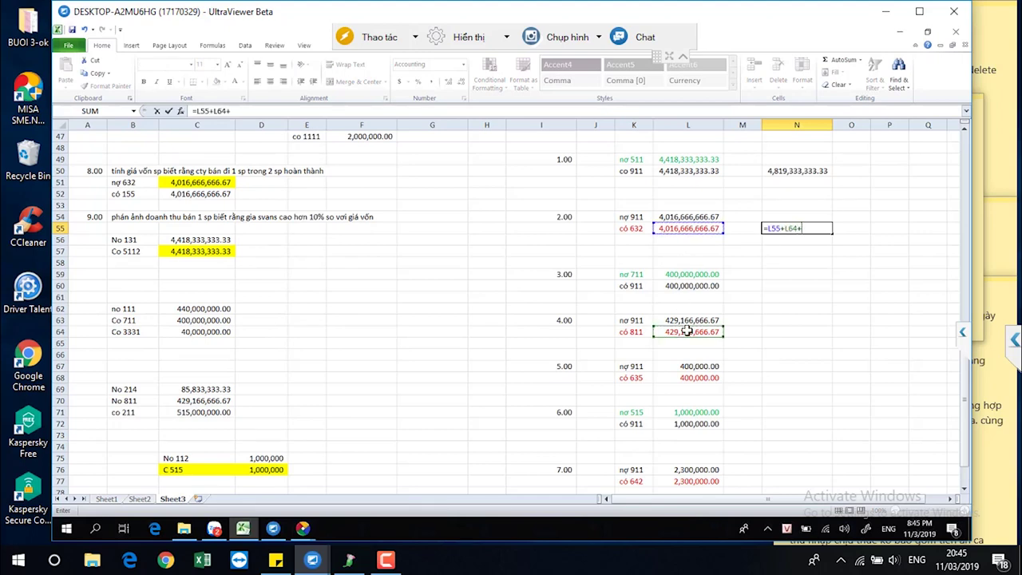
left_click(688, 377)
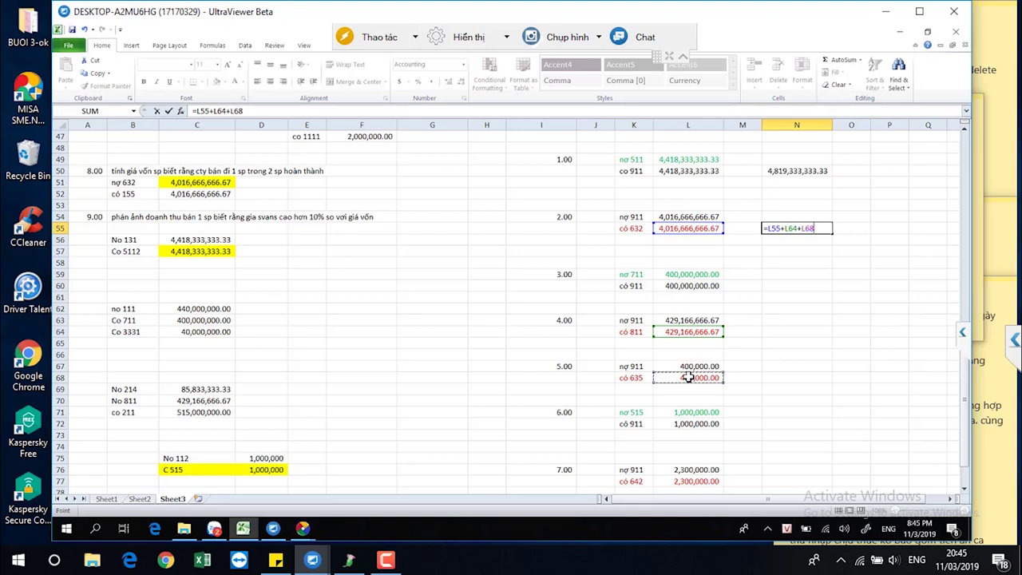
type("+")
left_click(700, 481)
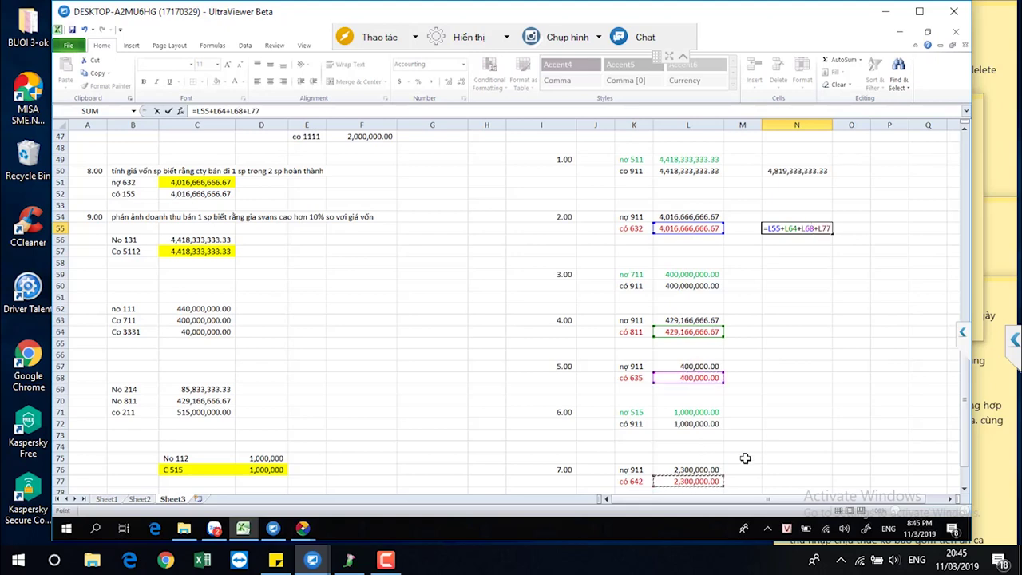
scroll(745, 457, "down", 1)
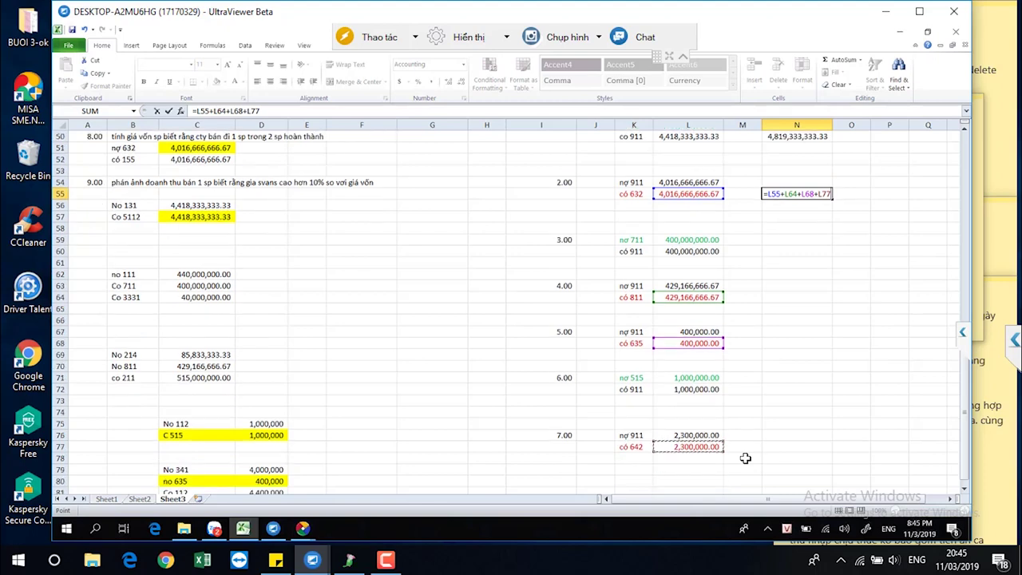
key("Return")
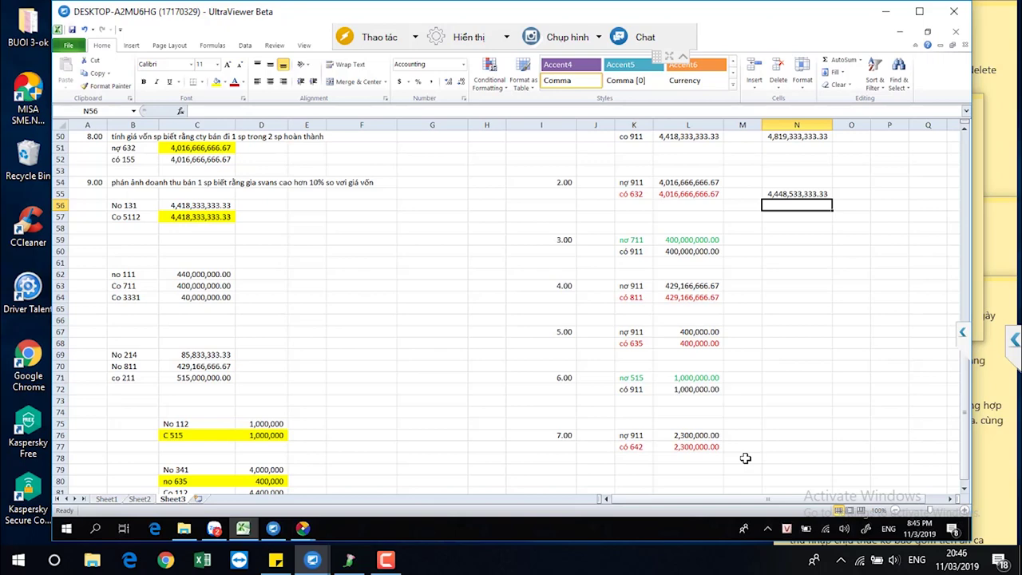
Colour the expense total in N55 red and the revenue total in N50 light blue.
left_click(786, 196)
left_click(851, 137)
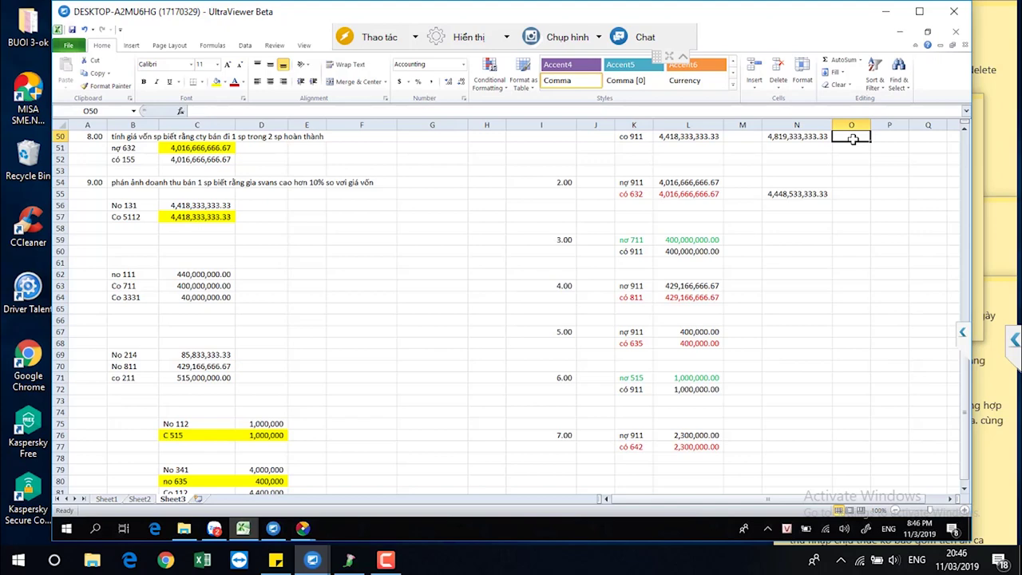
scroll(852, 156, "up", 1)
left_click(808, 170)
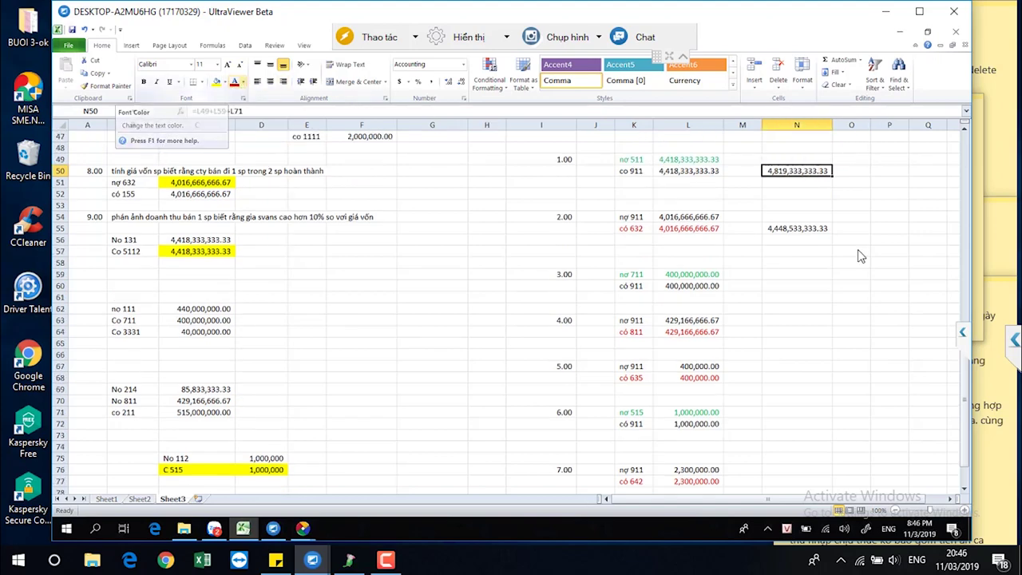
left_click(795, 230)
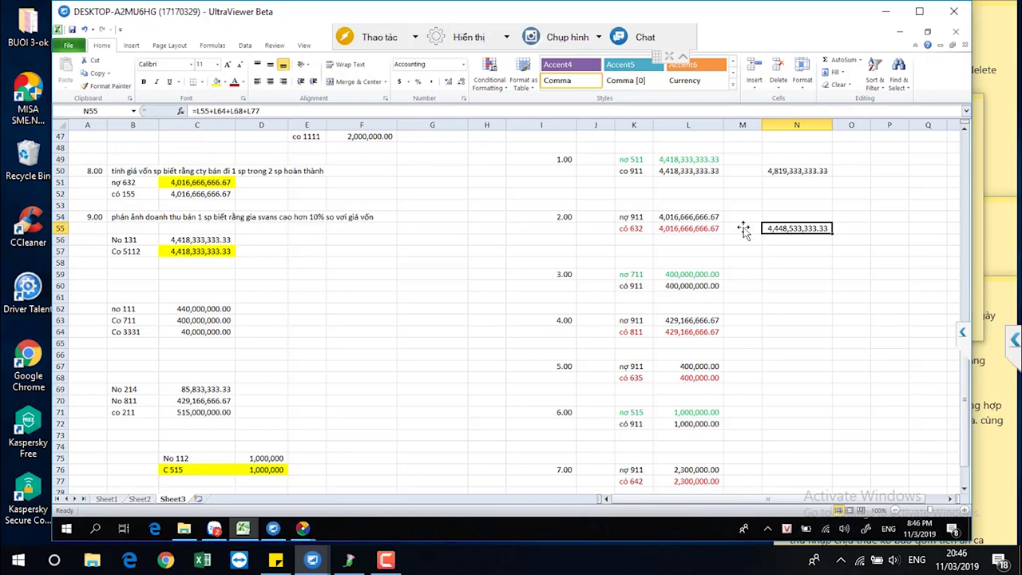
left_click(234, 82)
left_click(239, 83)
left_click(221, 185)
left_click(796, 171)
Calculate the profit in O50 with the formula =N50-N55 and label it "Loi nhuận" in O49.
left_click(864, 170)
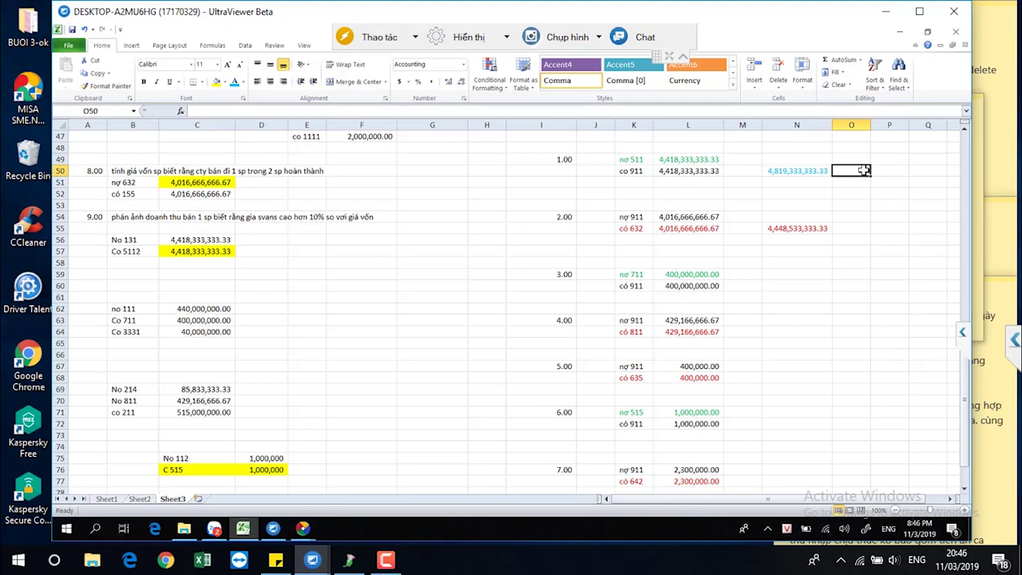
type("=")
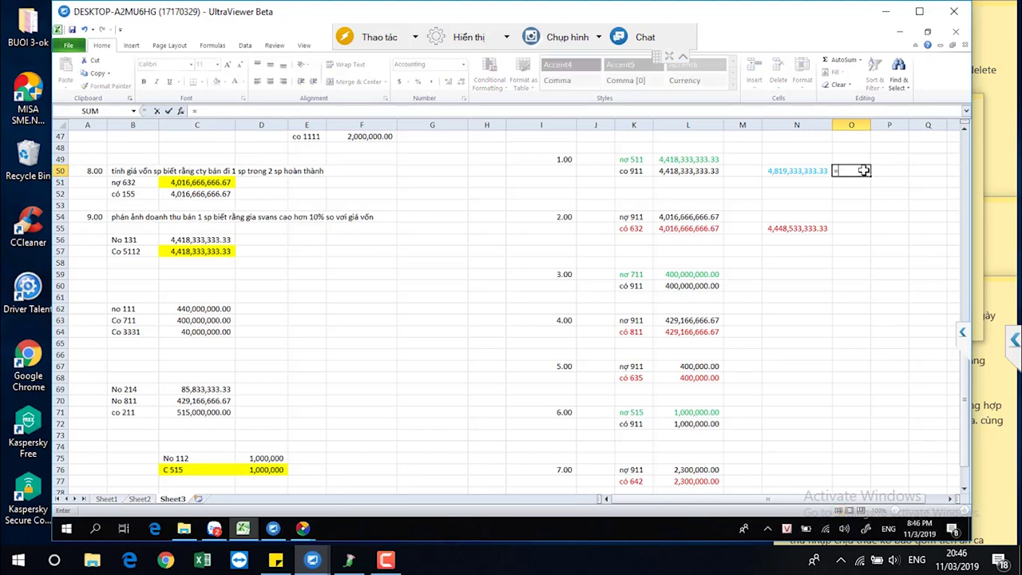
left_click(805, 171)
type("-")
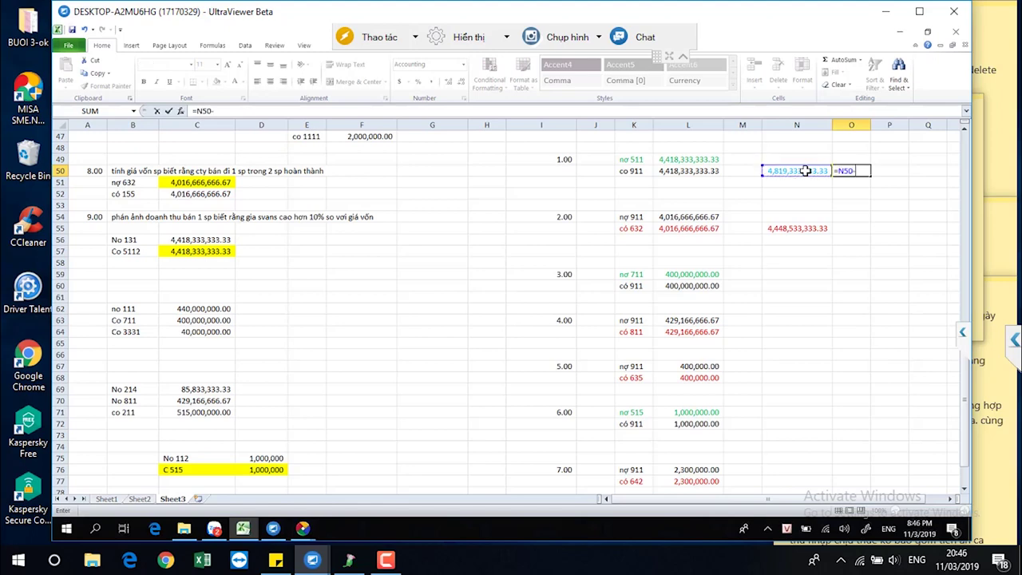
left_click(805, 229)
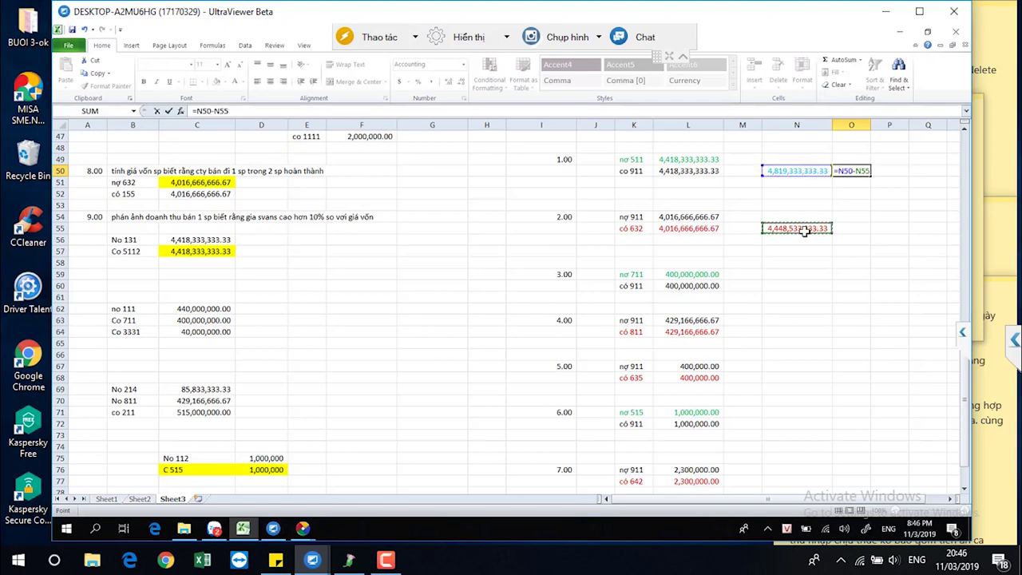
key("Return")
left_click(865, 161)
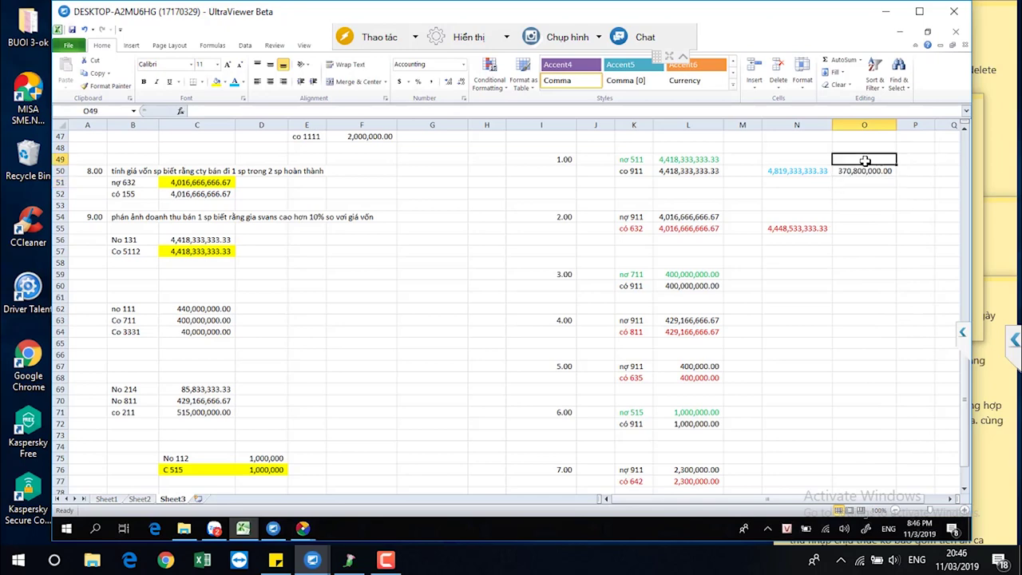
type("Loi nhuan")
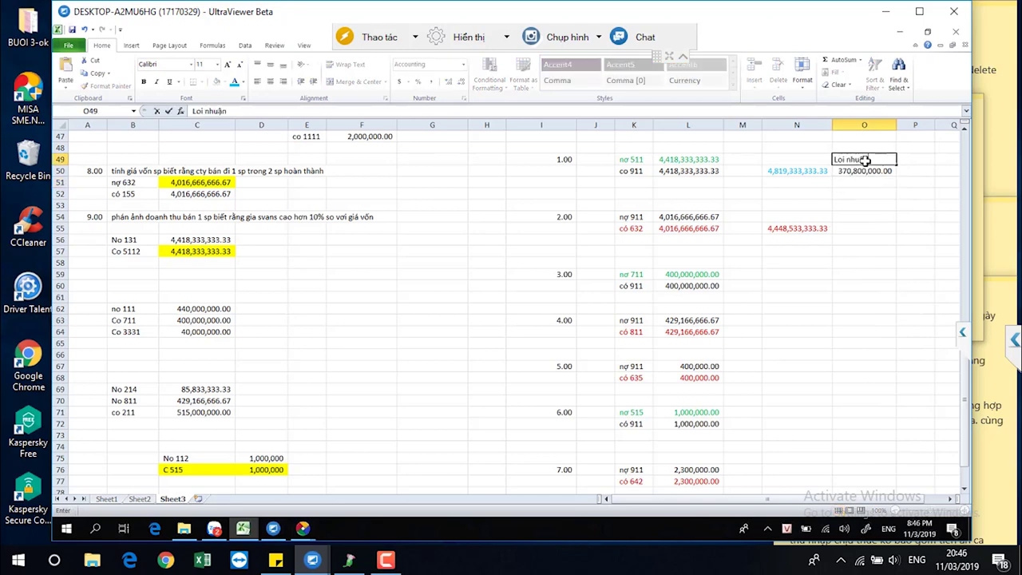
key("Return")
Number an entry 8 in I80 and write "nếu lấy doanh thu trừu đi chi phí mà lãi thì kế toán định khoản" in J80.
scroll(820, 353, "down", 2)
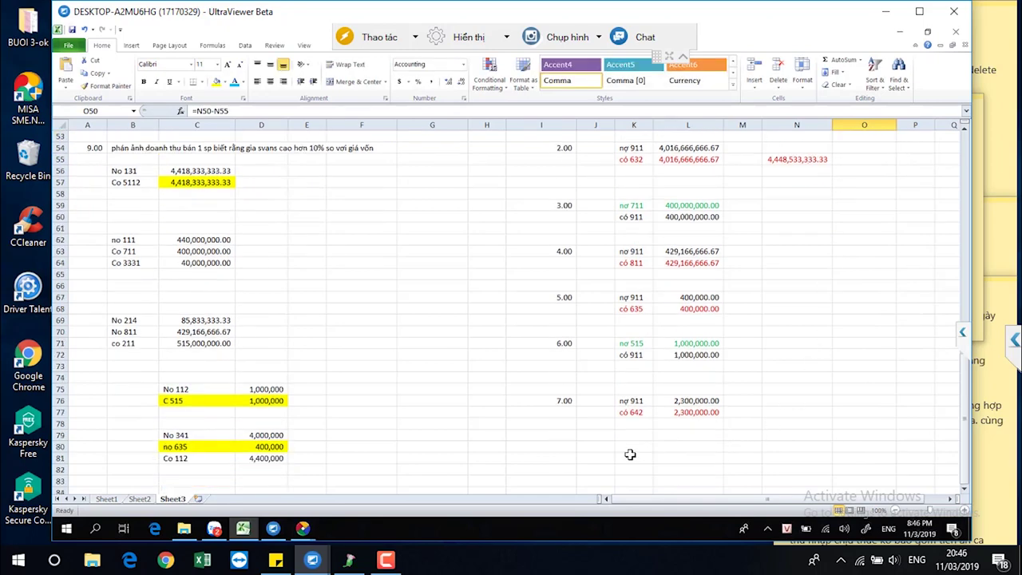
left_click(565, 449)
type("8")
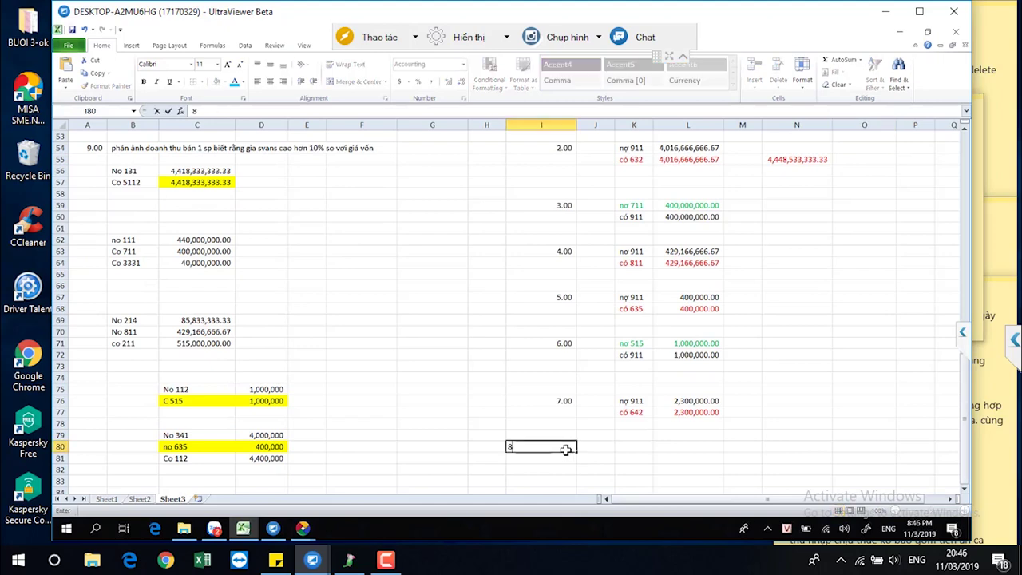
key("Tab")
type("nếu")
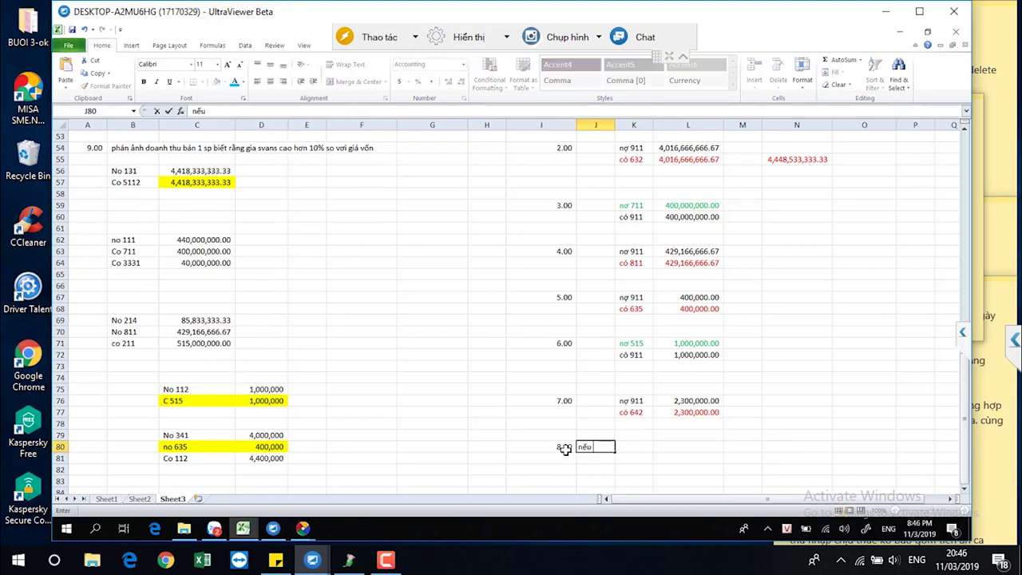
key("Home")
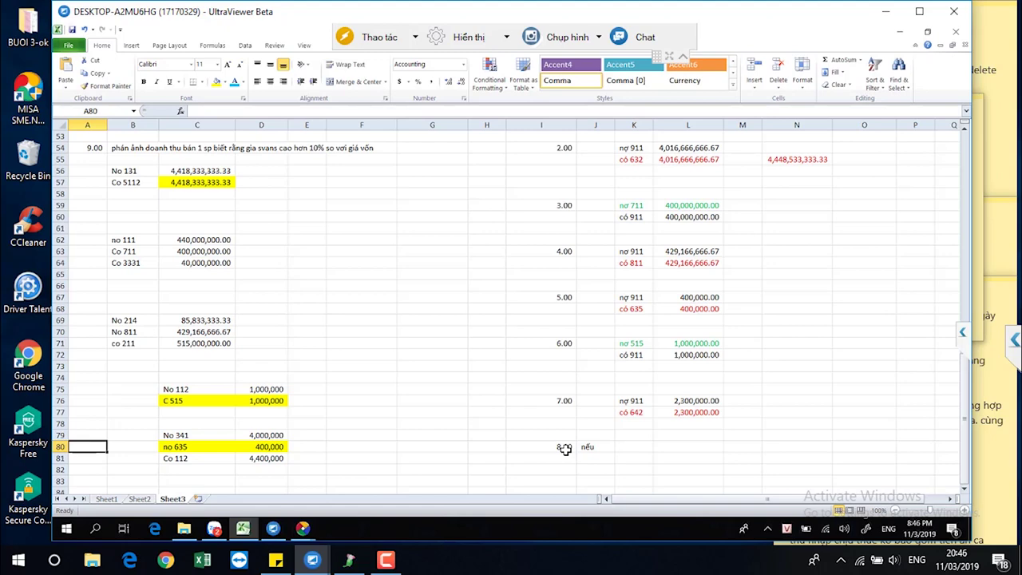
key("ctrl+z")
key("F2")
type("lấy doanh thu trừu đi chi phí")
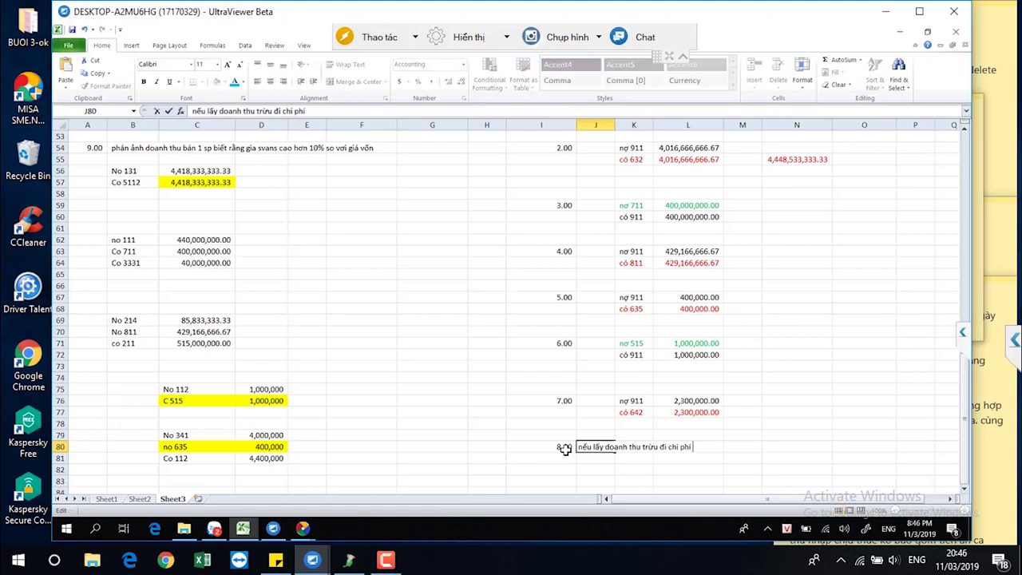
type(" mà lãi thì kế t")
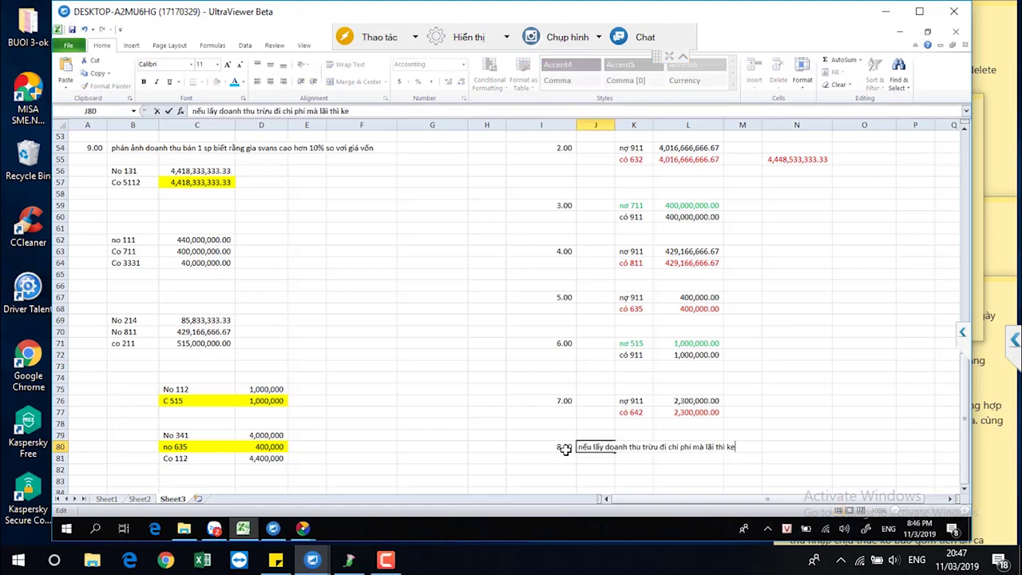
type("oán định khoản nơ")
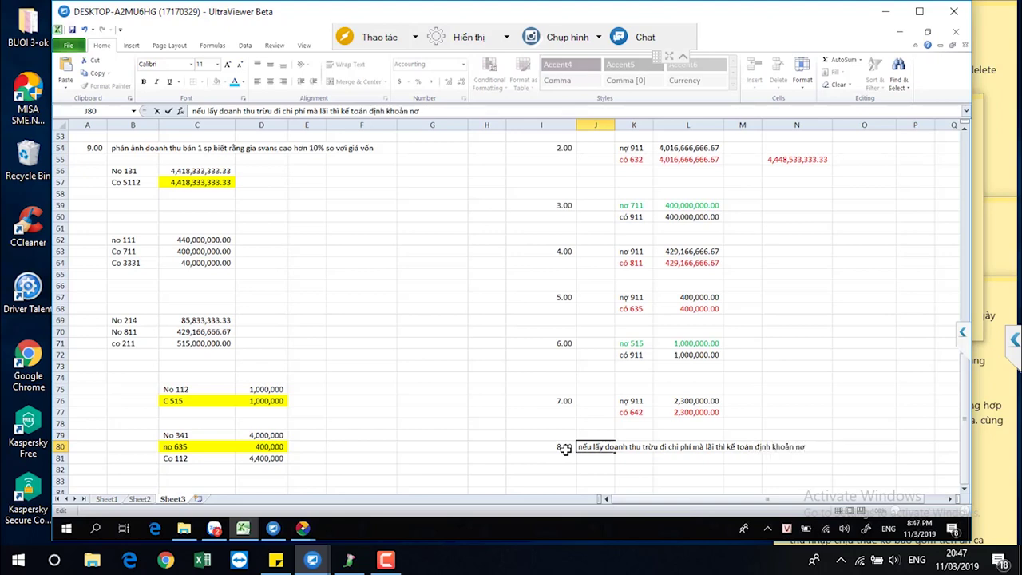
key("BackSpace")
key("BackSpace")
key("Return")
Write the profit closing entry accounts below the note: "nợ 911" in J81 and "có 421" in J82.
type("nợ 911")
key("Return")
type("có 421")
key("Tab")
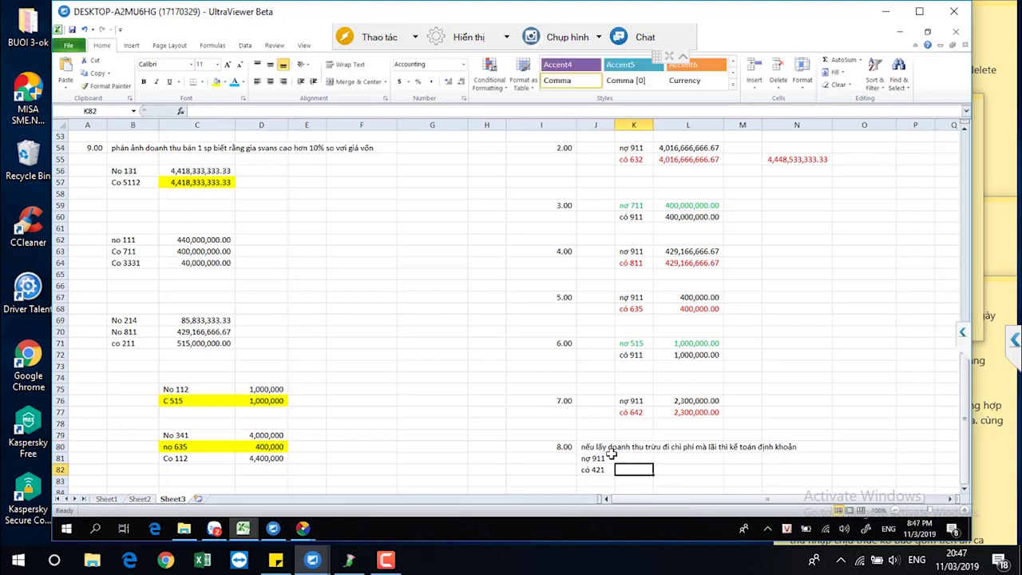
Link the nợ 911 amount in L81 to the profit with =O50 and the có 421 amount in L82 with =L81.
left_click(669, 458)
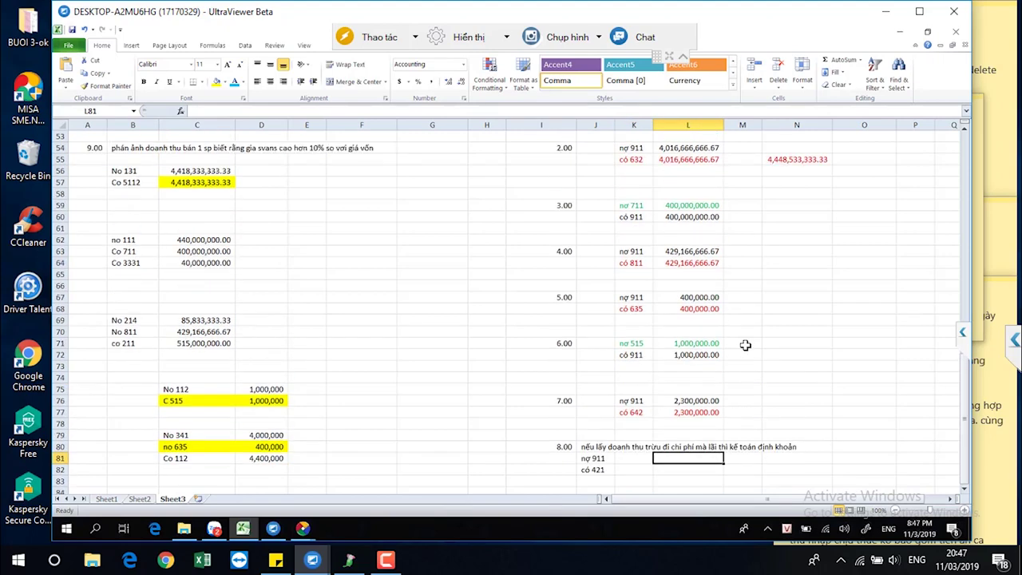
type("=")
scroll(745, 345, "up", 2)
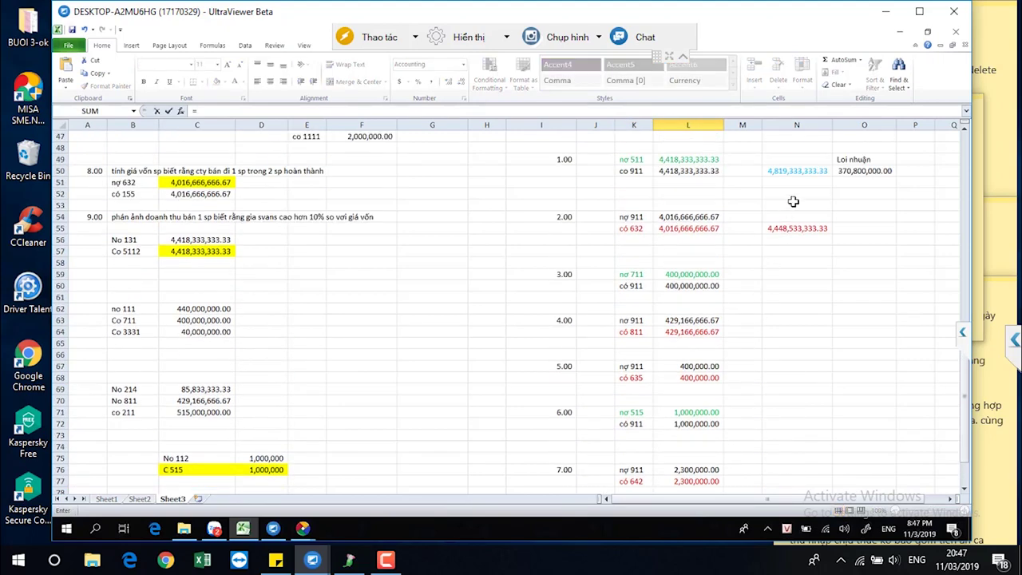
left_click(848, 174)
key("Return")
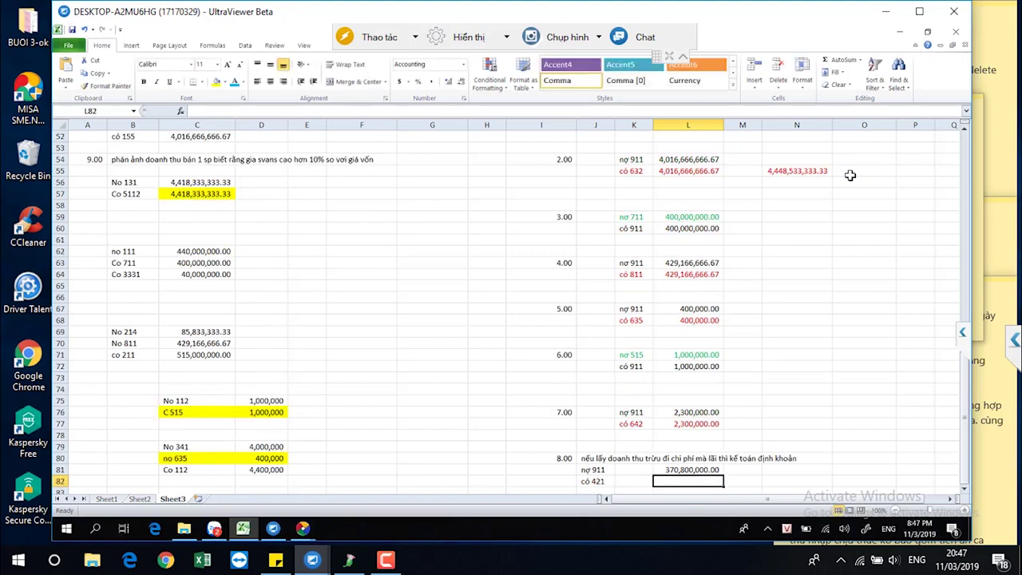
type("=")
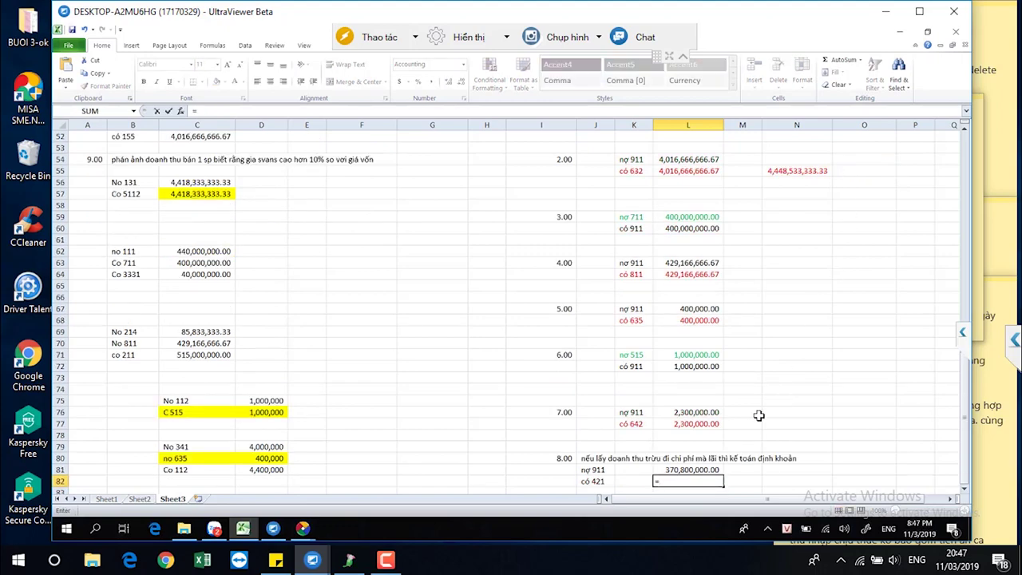
left_click(707, 471)
key("Return")
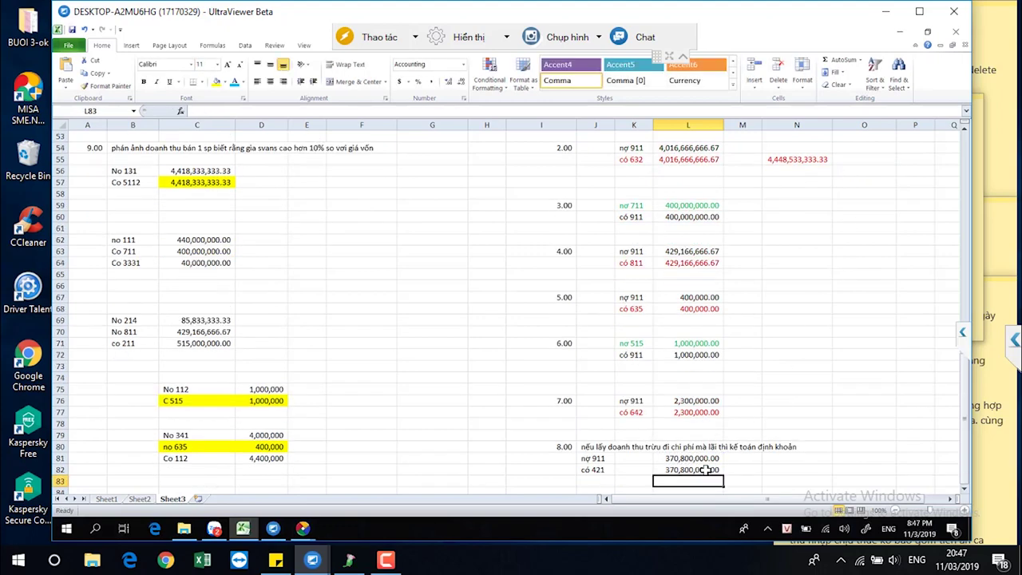
left_click_drag(598, 458, 683, 471)
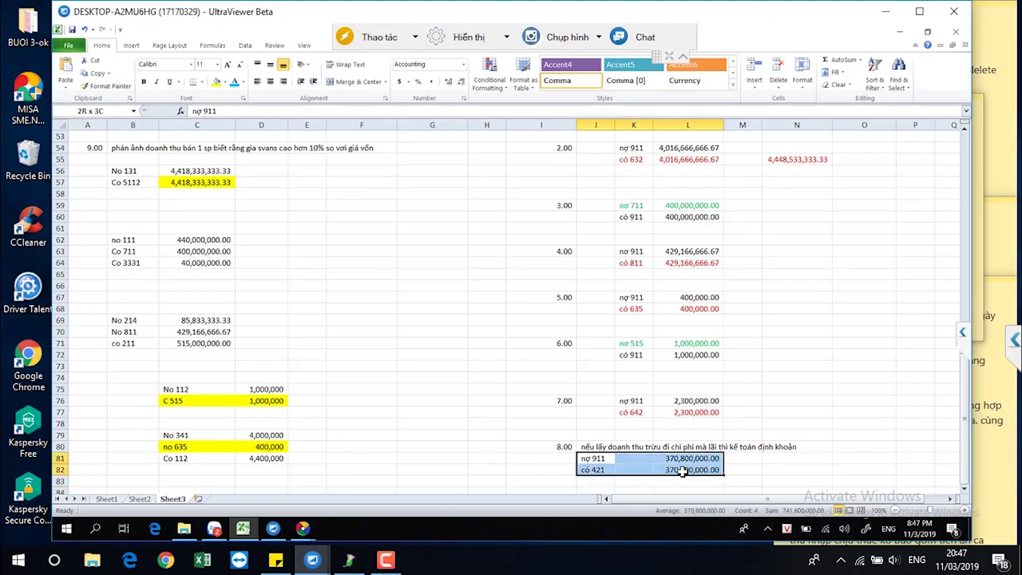
left_click_drag(683, 471, 683, 471)
scroll(752, 365, "up", 3)
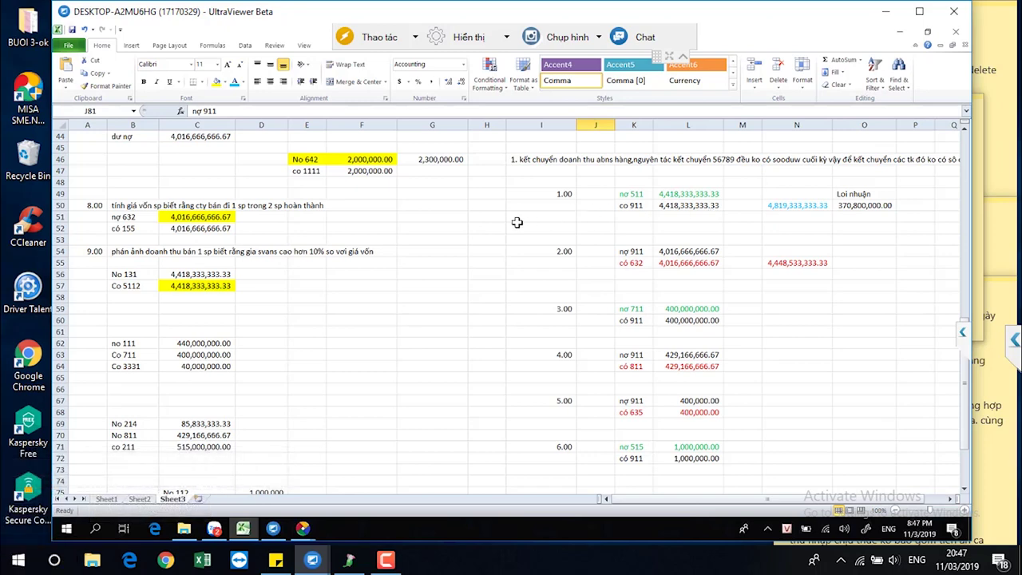
left_click(447, 227)
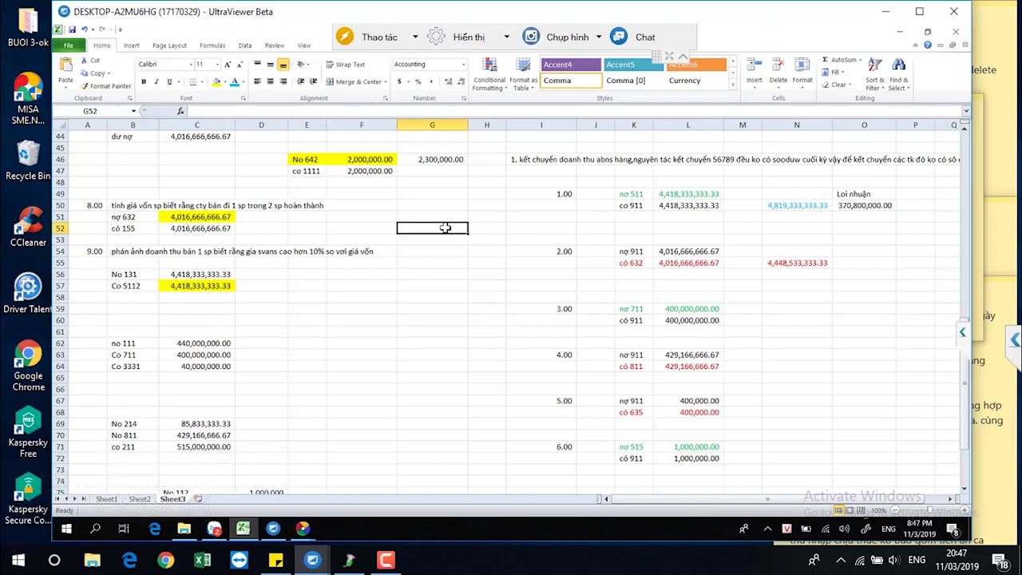
left_click(721, 253)
Enter the heading "CO 911" in N61 and "No" in O61.
left_click(797, 330)
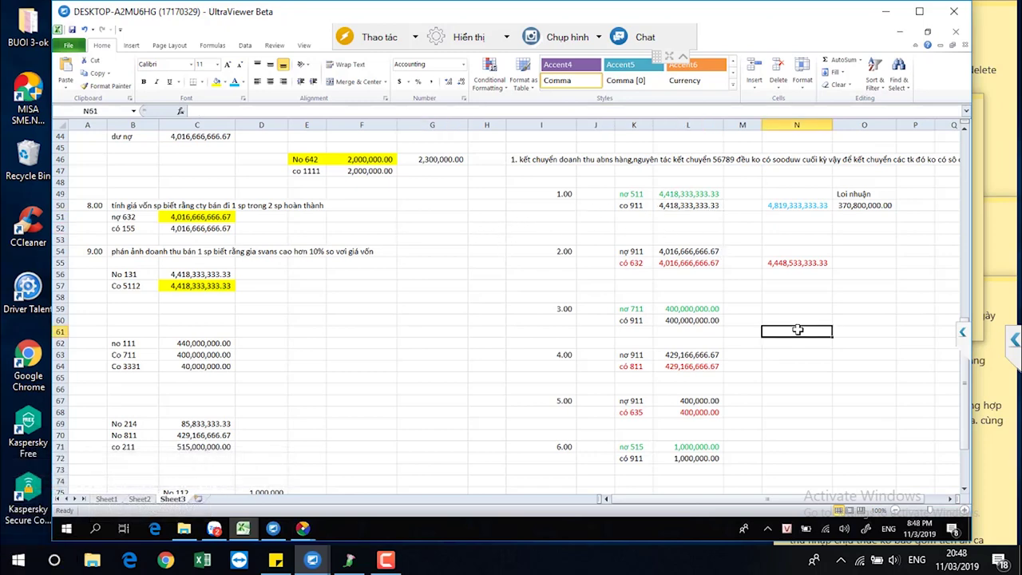
type("CO 911")
key("Return")
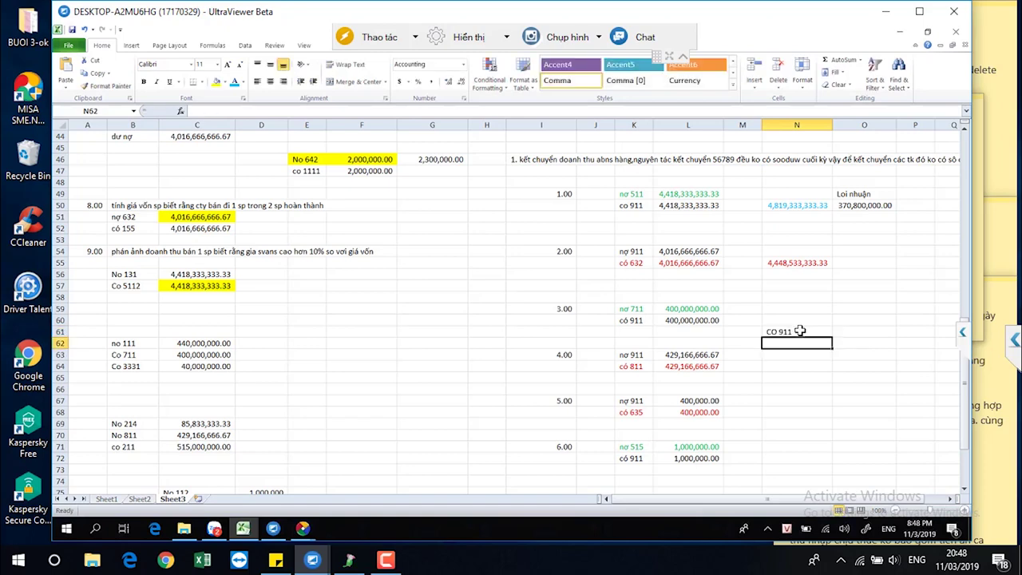
left_click(861, 336)
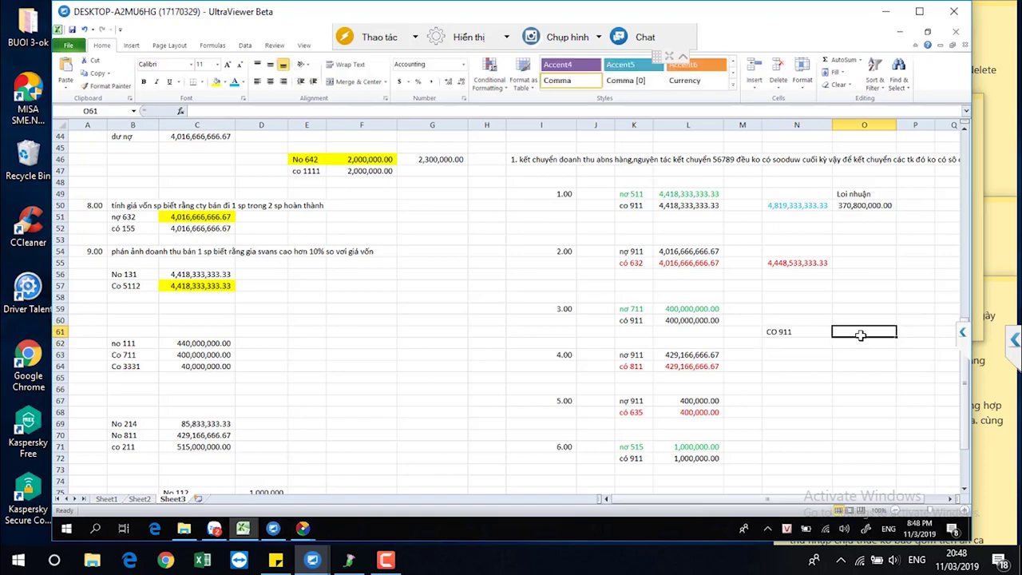
type("No")
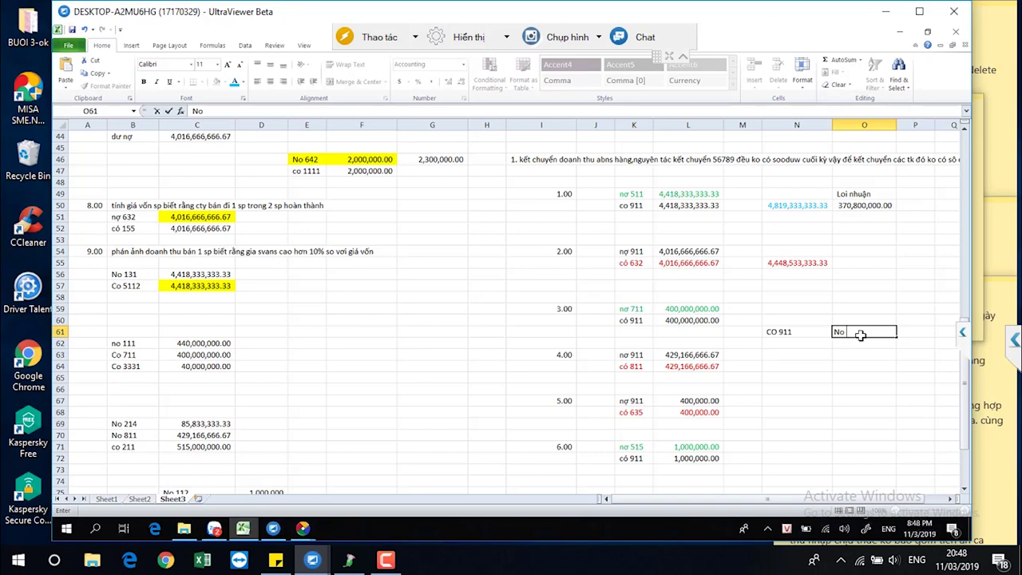
Set the headings of the account 911 check to "No 911" in N61 and "Co 911" in O61.
left_click(787, 337)
type("N")
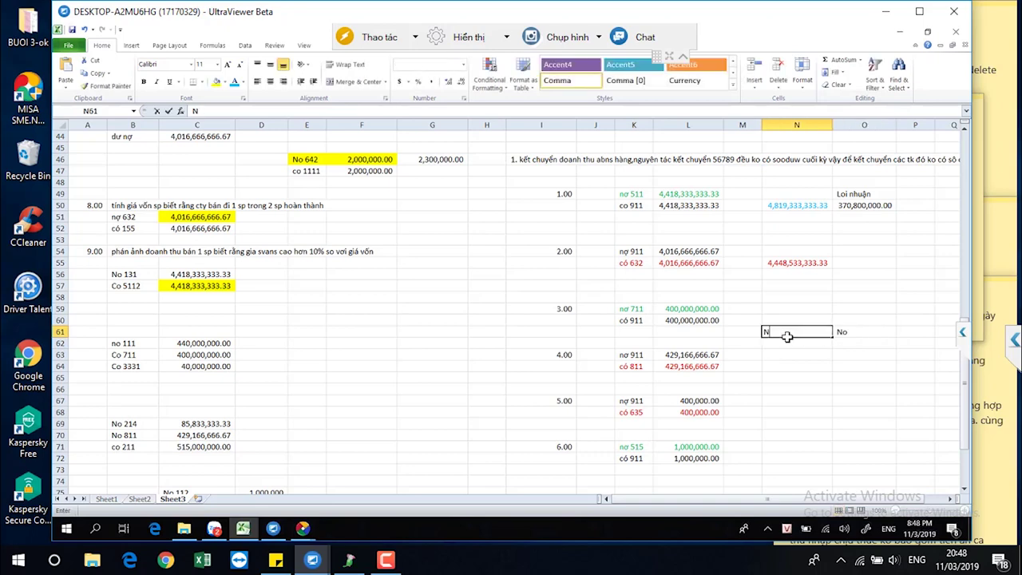
type("o 911")
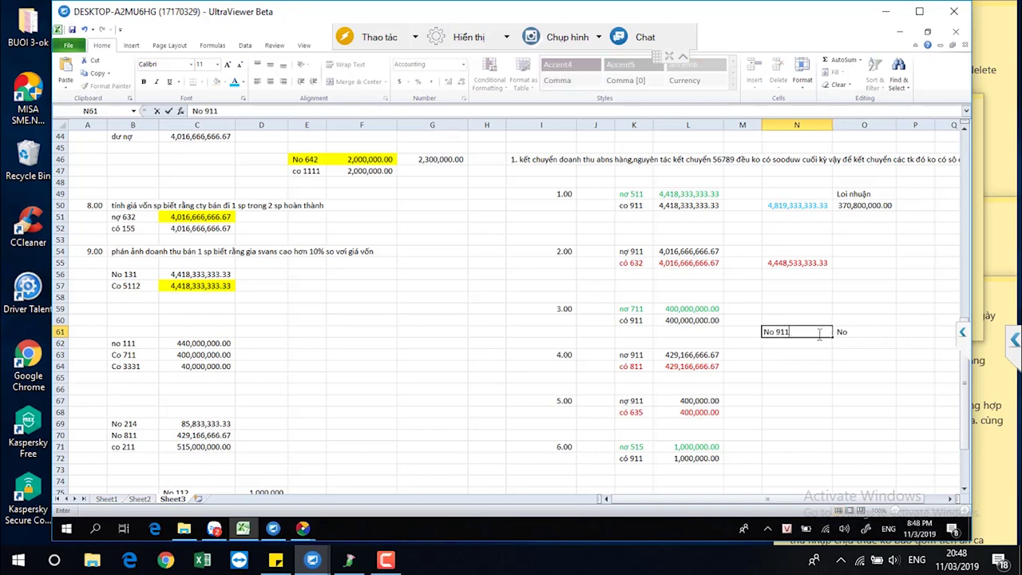
left_click(843, 331)
type("Co 911")
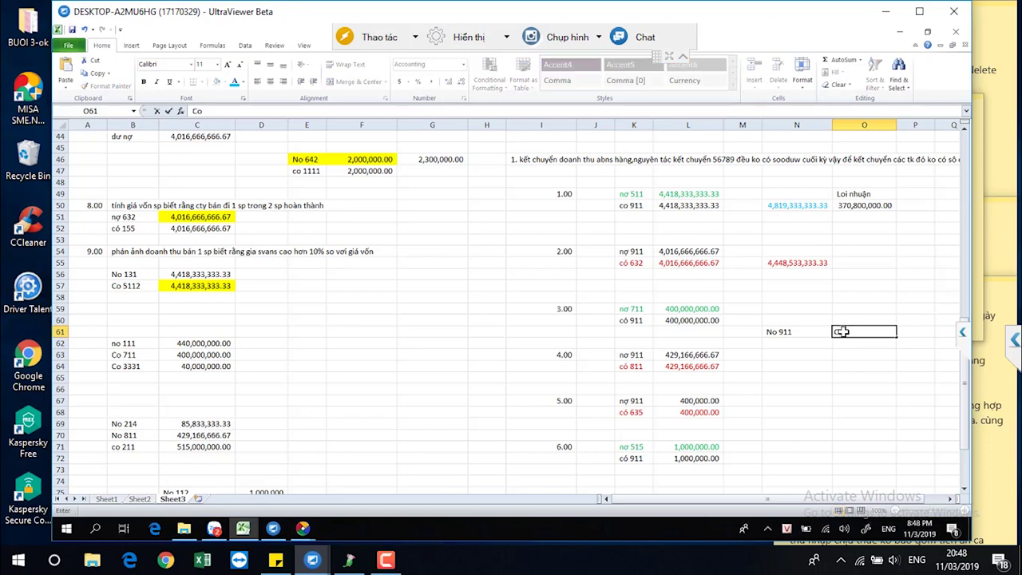
key("Return")
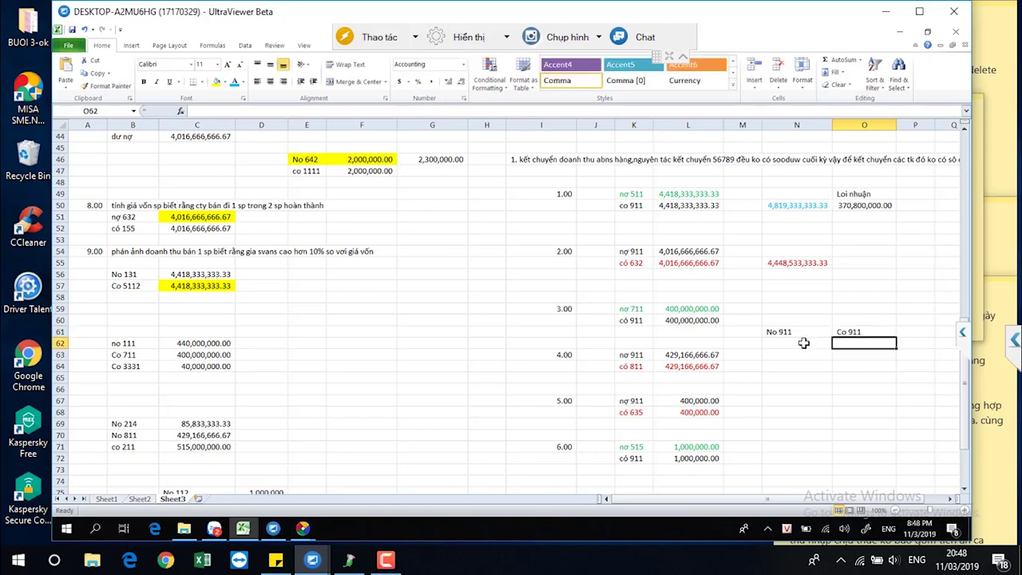
Total the debit amounts of account 911 in N62 with the formula =L54+L63+L67+L76+L81.
left_click(800, 347)
type("=")
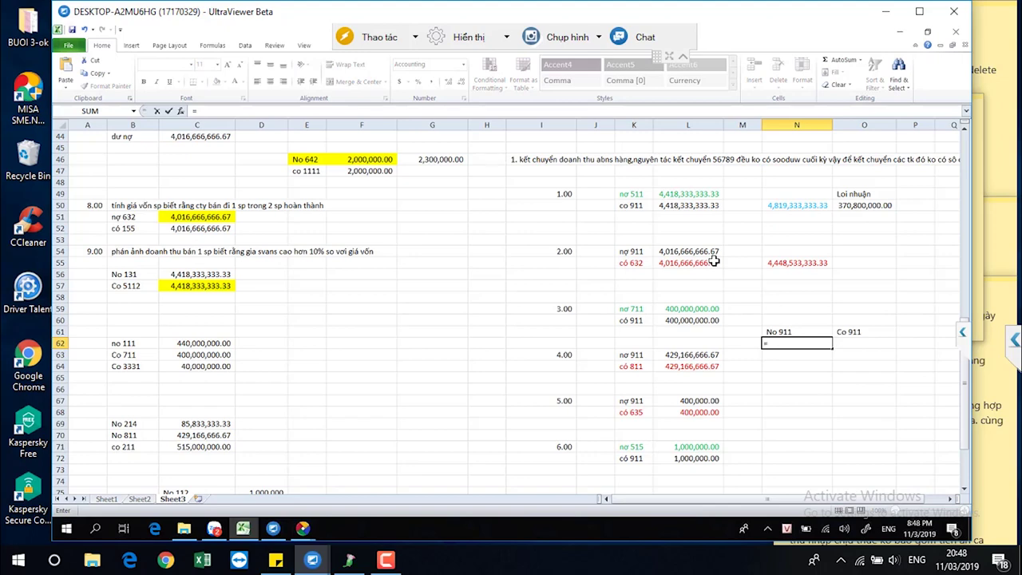
left_click(713, 256)
type("+")
key("Down")
key("Left")
key("Left")
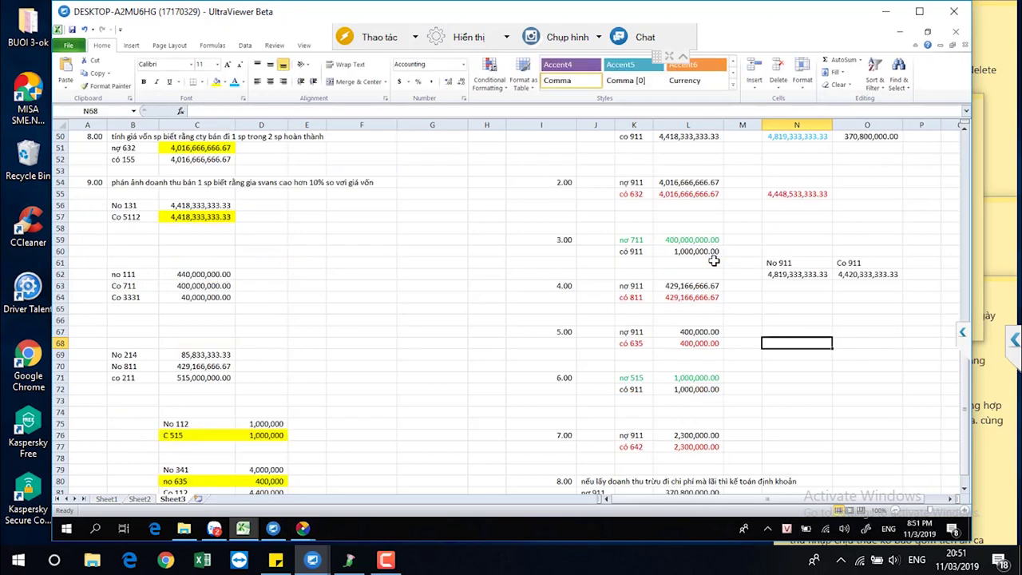
left_click(811, 277)
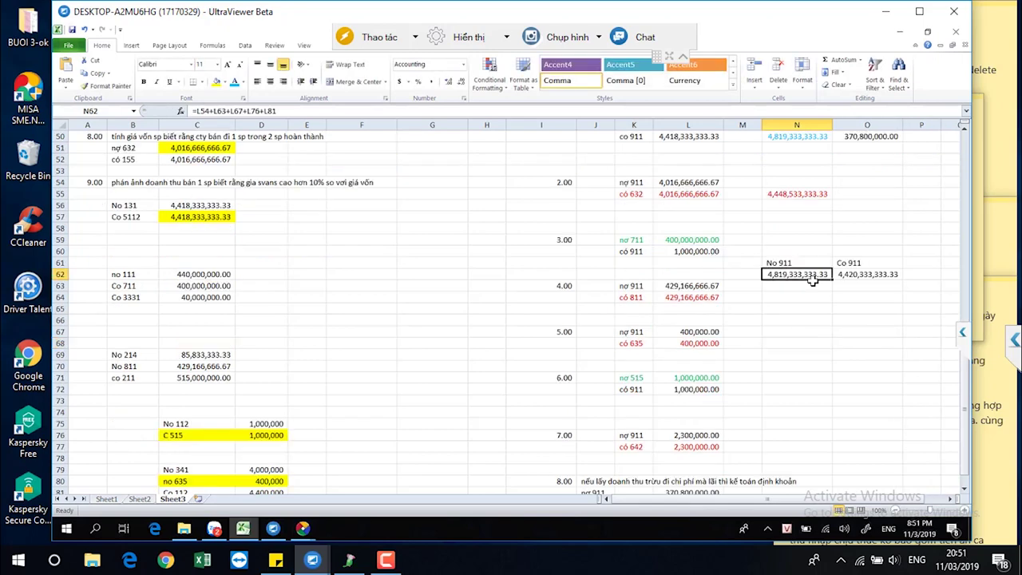
left_click(809, 295)
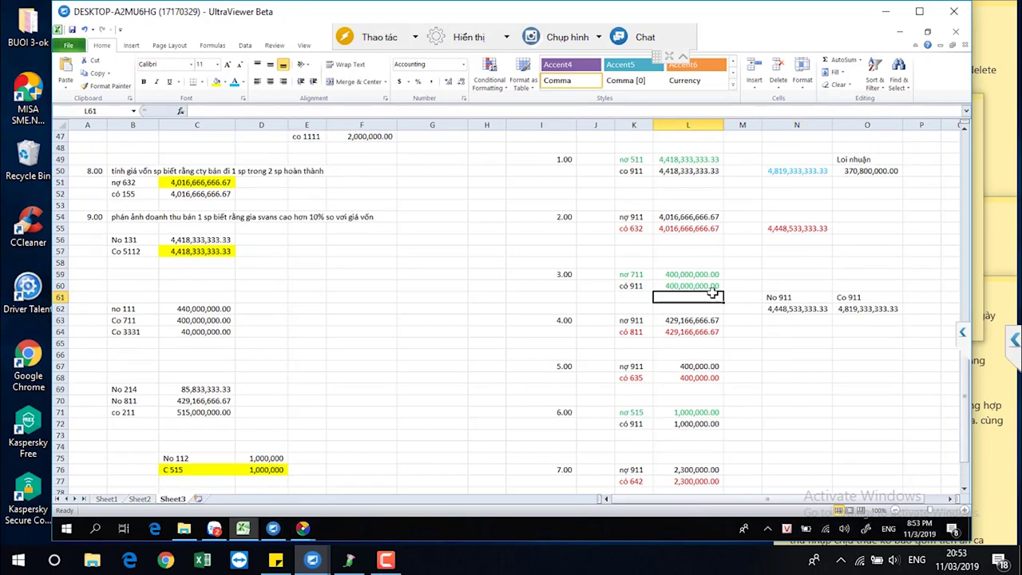
Total the credit amounts of account 911 in O62 with the formula =L50+L60+L72.
type("=")
left_click(688, 171)
type("+")
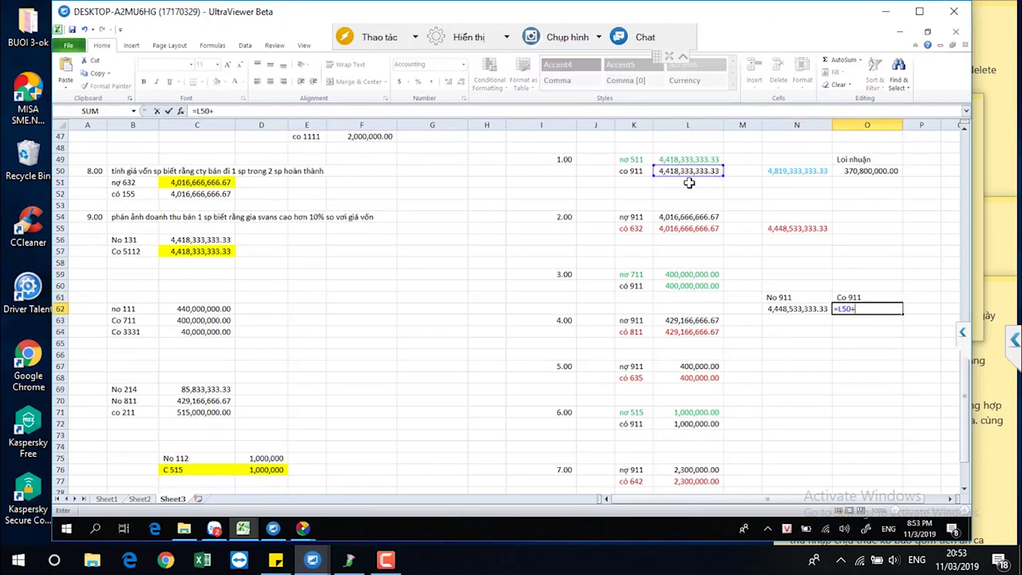
left_click(688, 286)
type("+")
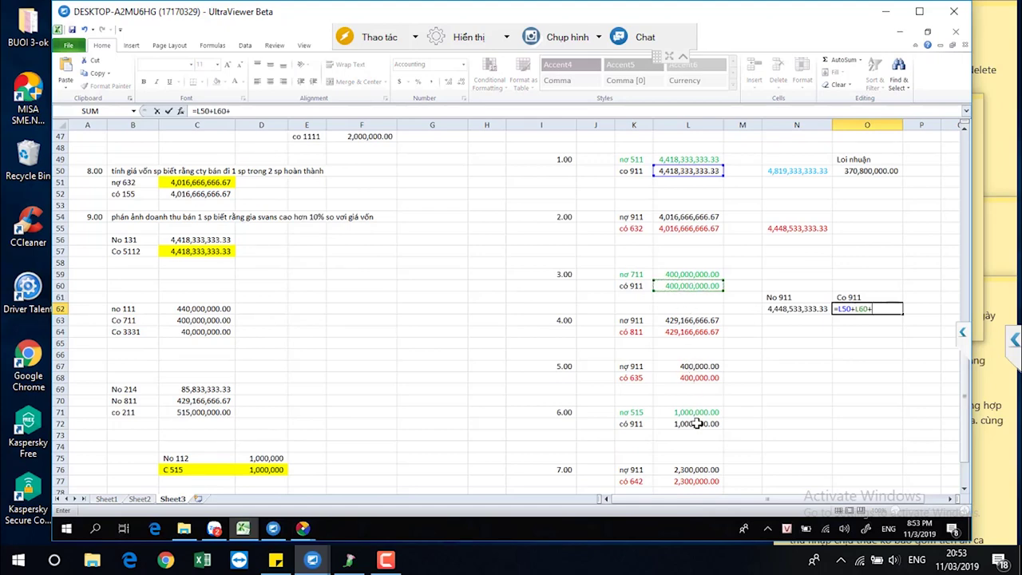
left_click(696, 424)
key("Return")
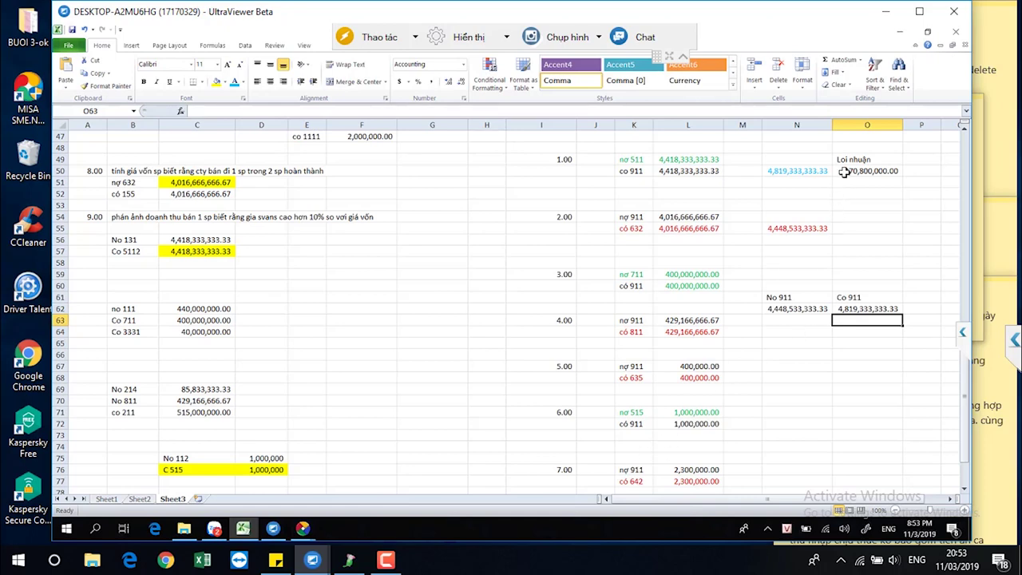
Compare the profit in O50 with the account 911 totals in N62:O62 and the profit closing entry in rows 80 to 82.
left_click(863, 173)
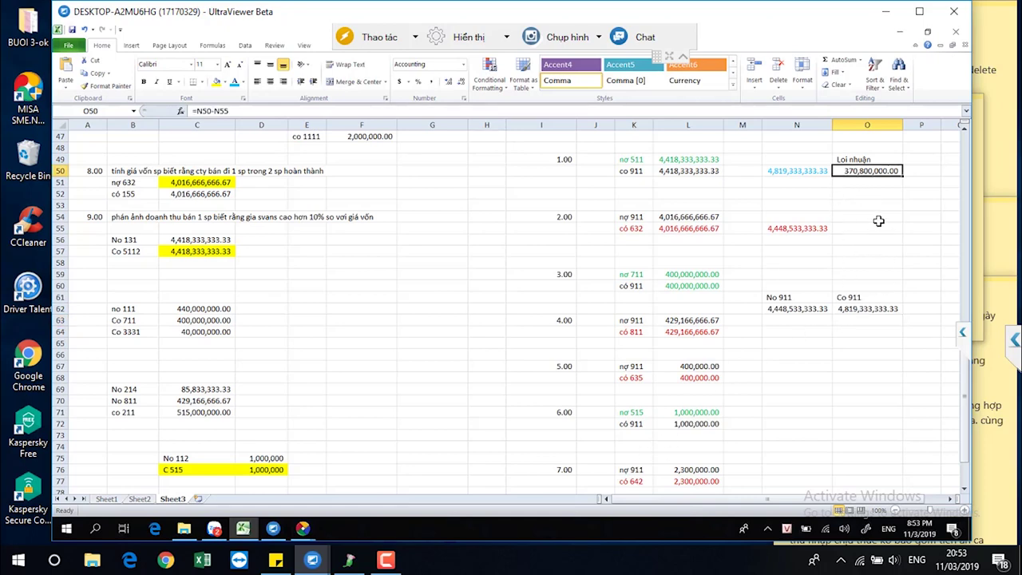
left_click(866, 310)
left_click(804, 310)
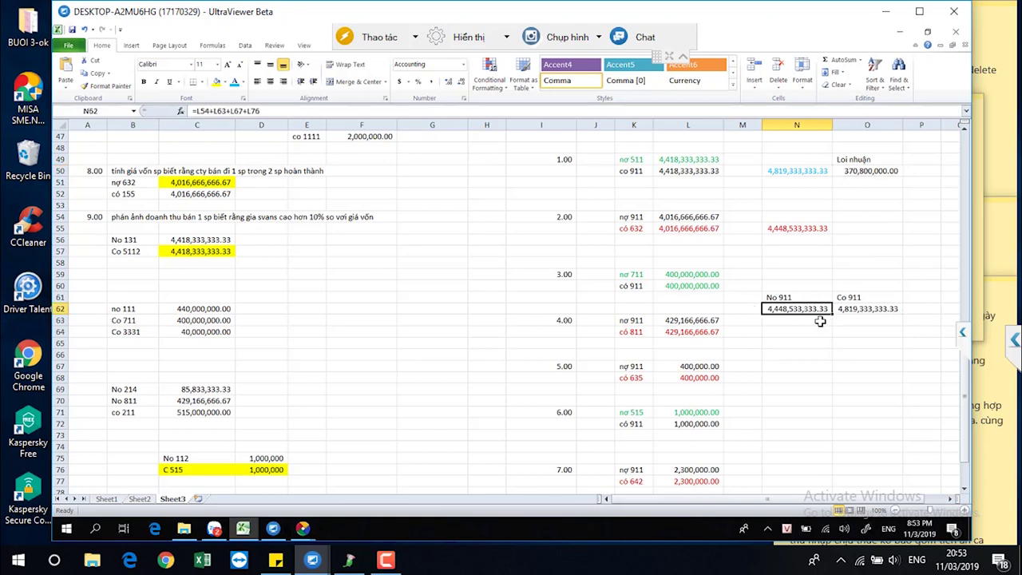
left_click(792, 325)
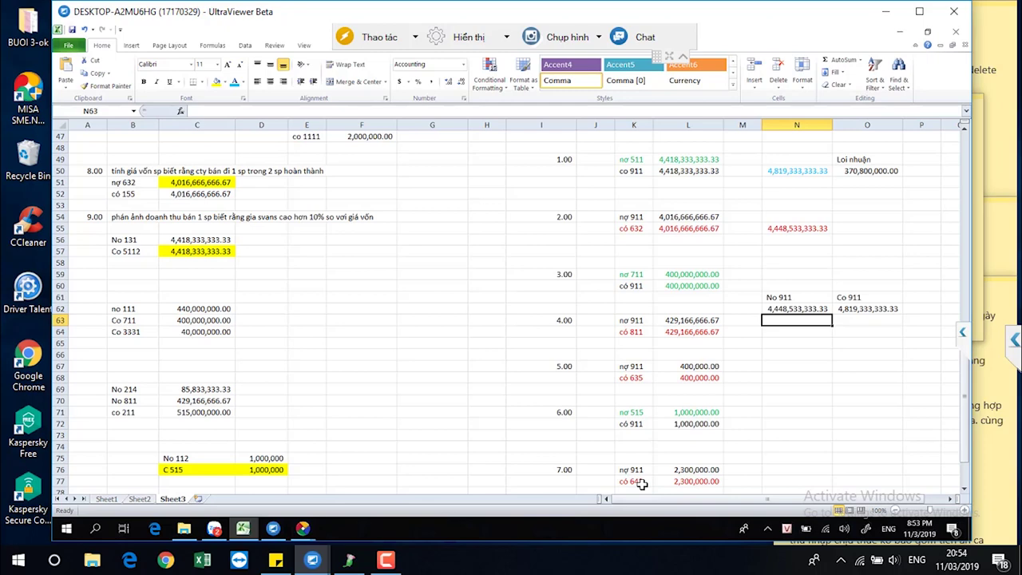
scroll(688, 458, "down", 3)
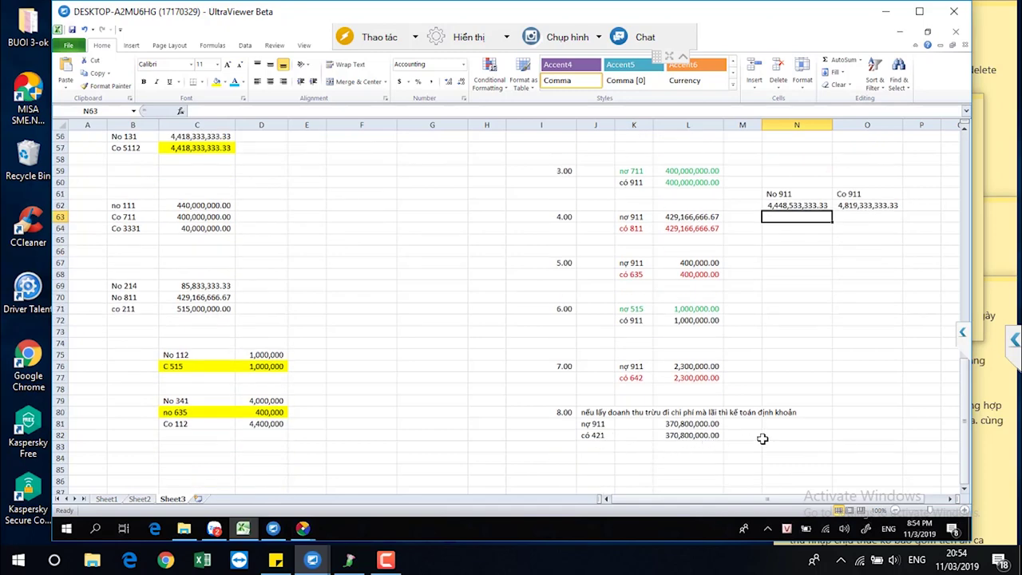
Add the note "lợi nhuận chưa phân phối" in N82 beside the có 421 entry.
left_click(781, 437)
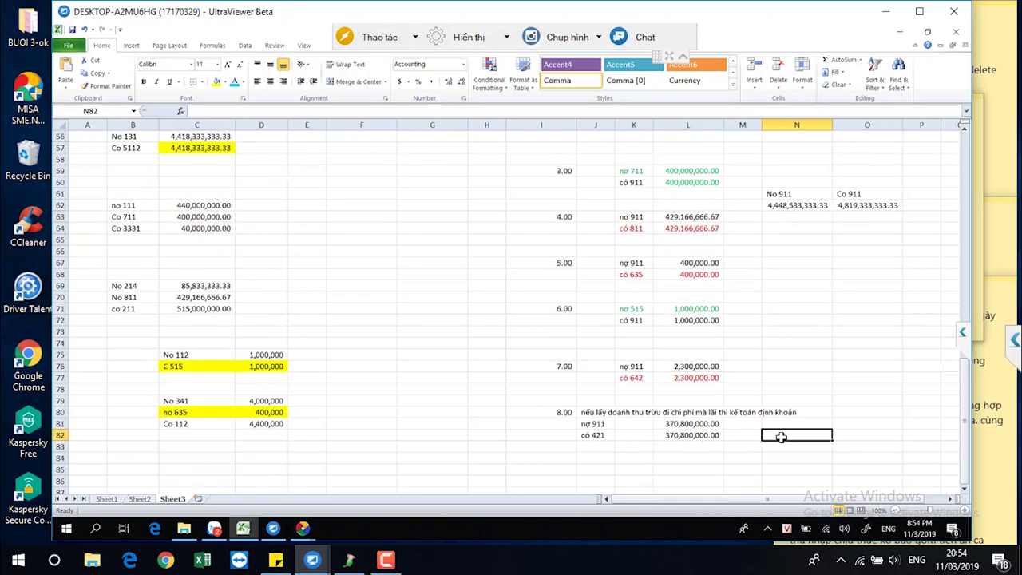
type("lợi nau")
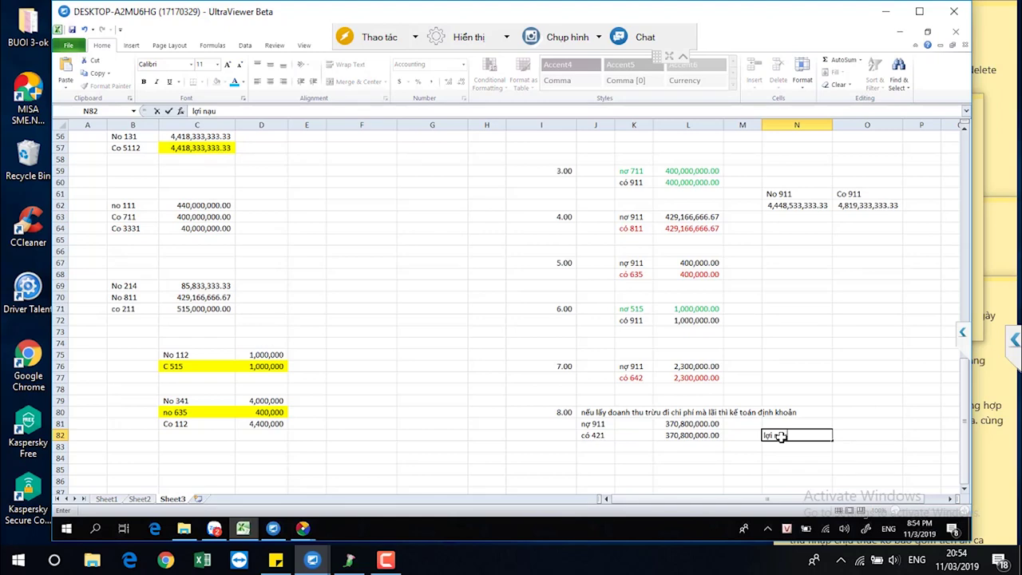
key("BackSpace")
type("uận chưa phân phối")
key("Return")
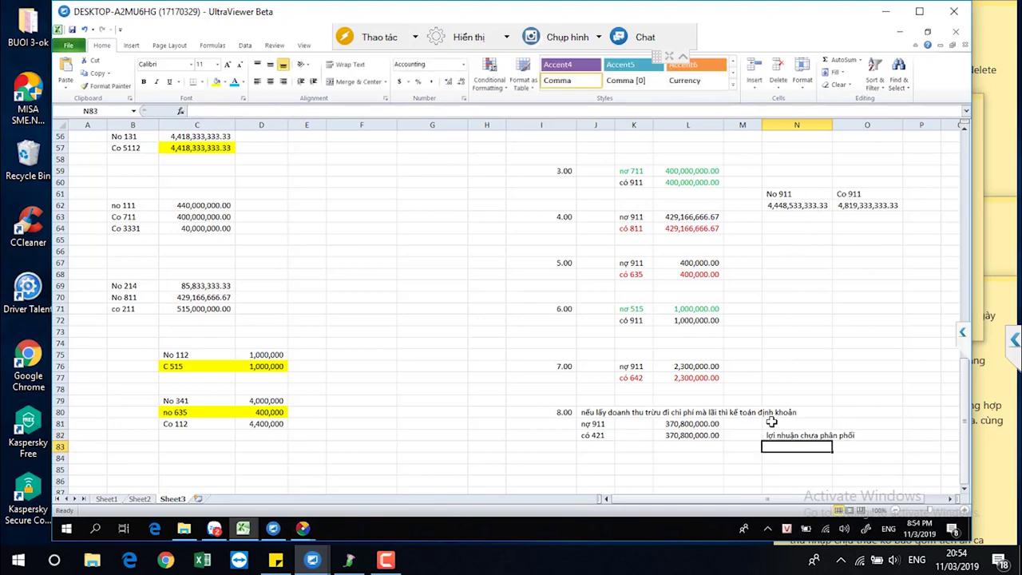
Bring the profit into N63 under the No 911 total with the formula =O50.
left_click(787, 209)
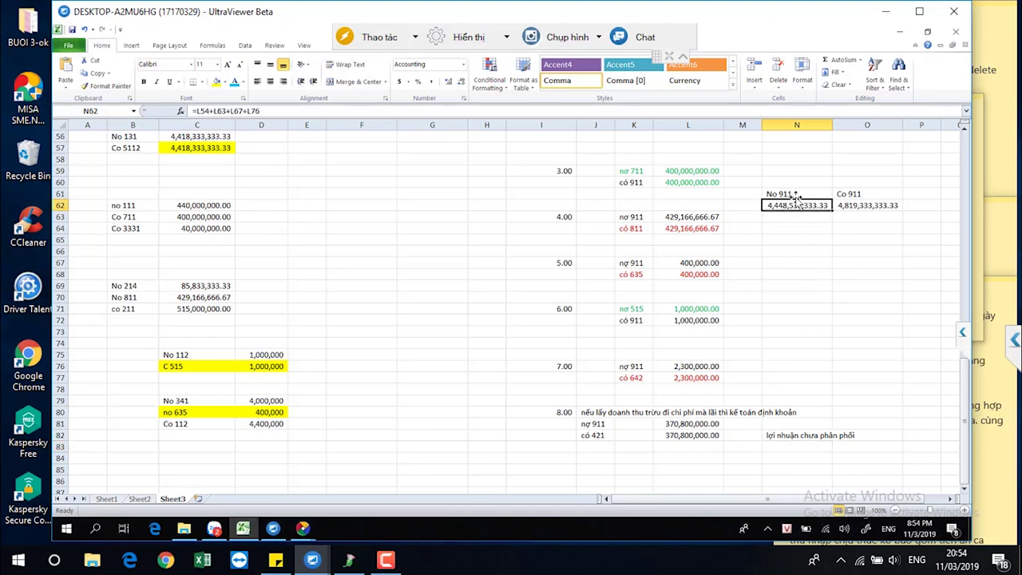
left_click(800, 194)
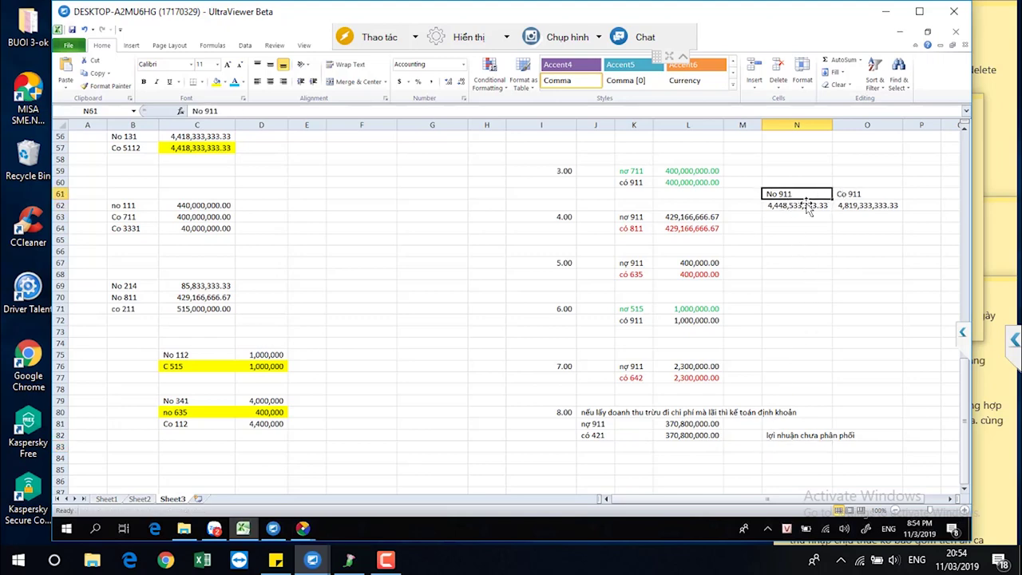
left_click(799, 205)
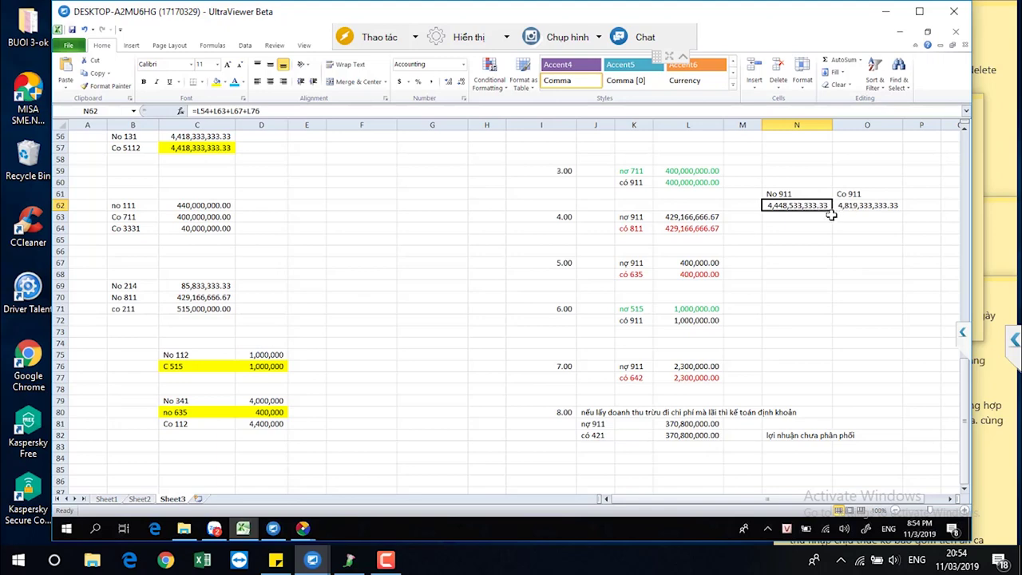
left_click(797, 217)
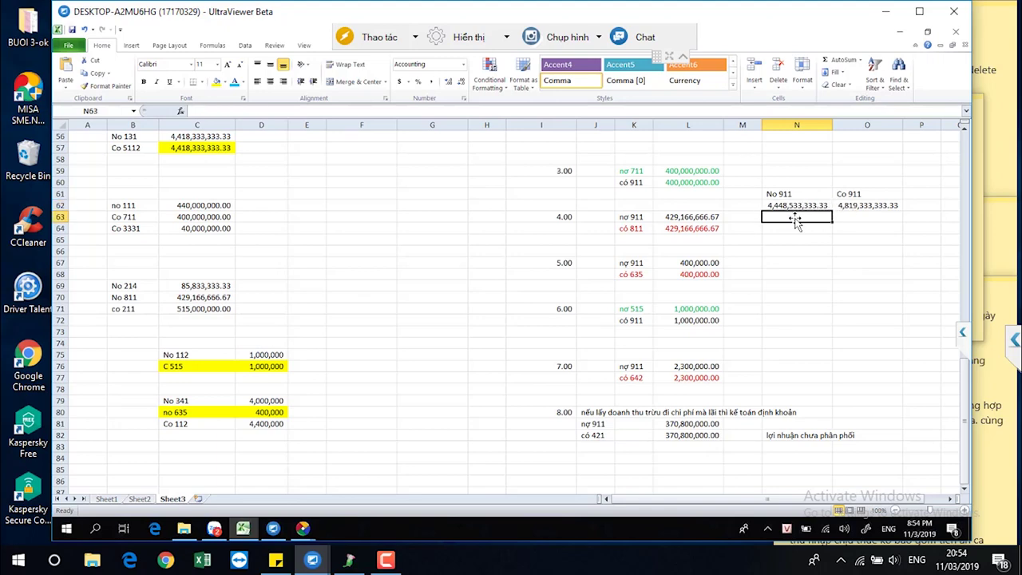
type("=")
scroll(844, 205, "up", 3)
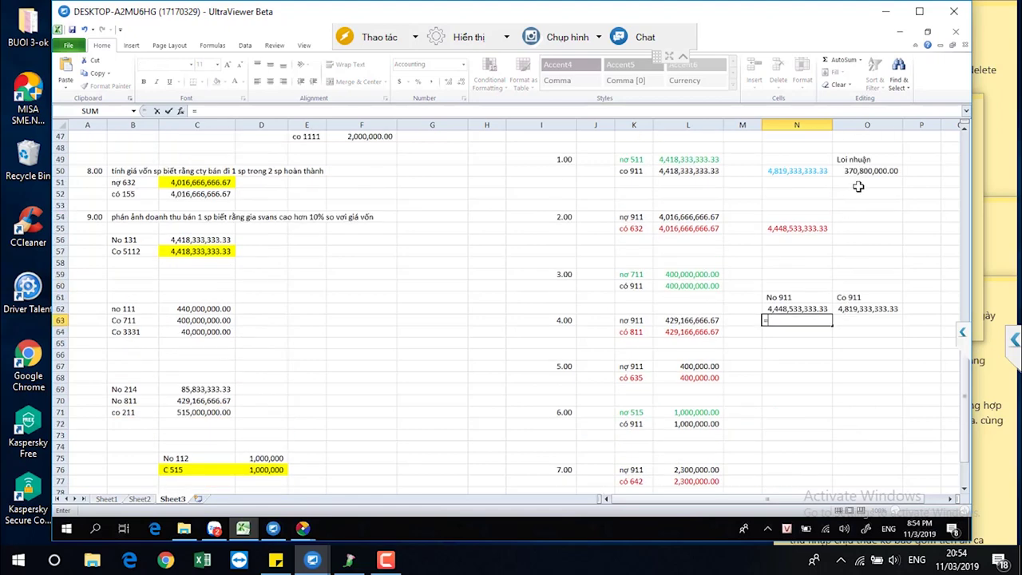
left_click(872, 171)
key("Return")
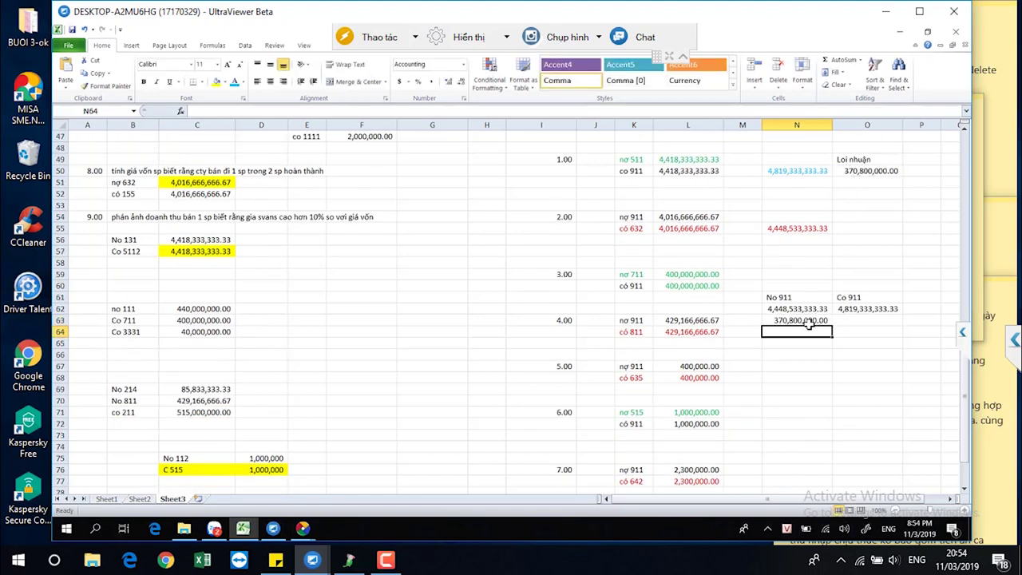
Label the profit amount in N63 by entering "no" in M63.
left_click(774, 367)
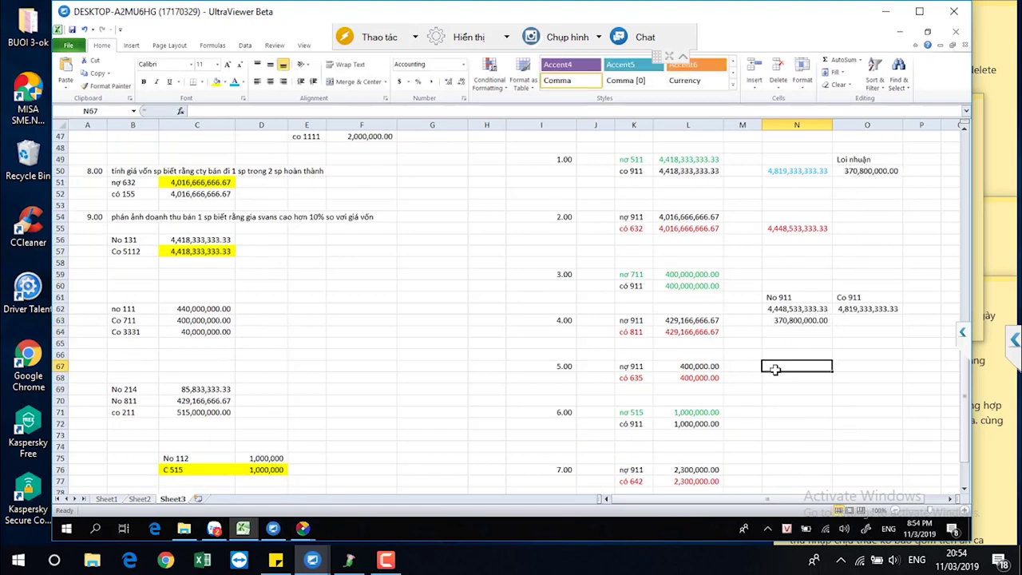
left_click(753, 319)
type("no")
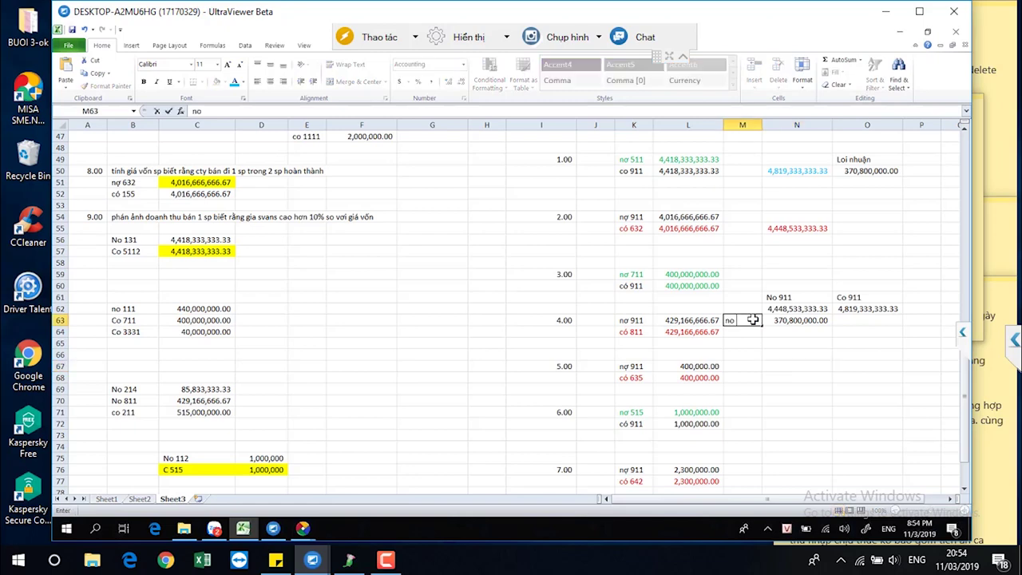
key("Return")
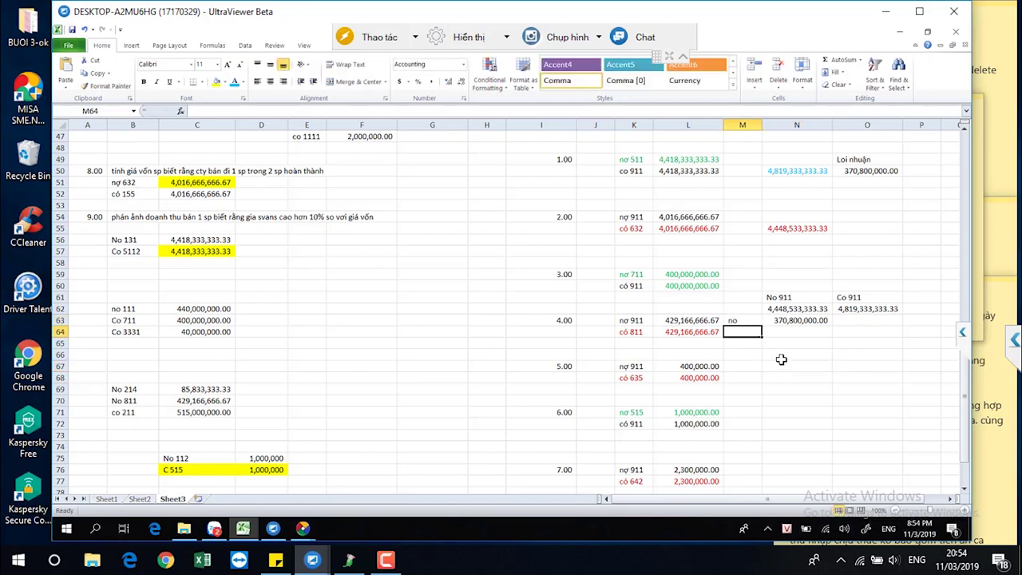
left_click(781, 359)
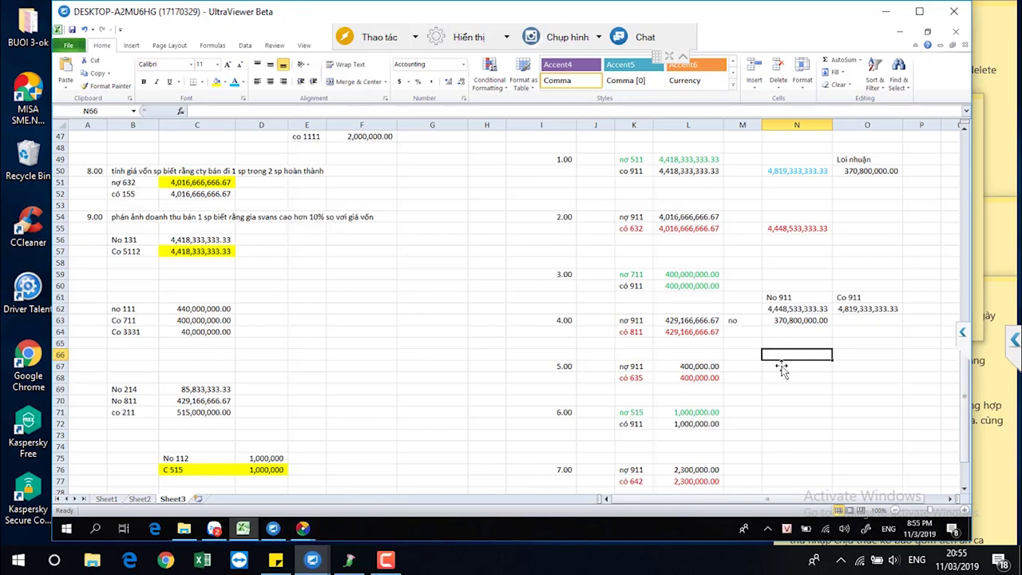
Rename Sheet3 as LÃI.
scroll(674, 470, "down", 1)
scroll(673, 469, "down", 1)
scroll(673, 470, "down", 1)
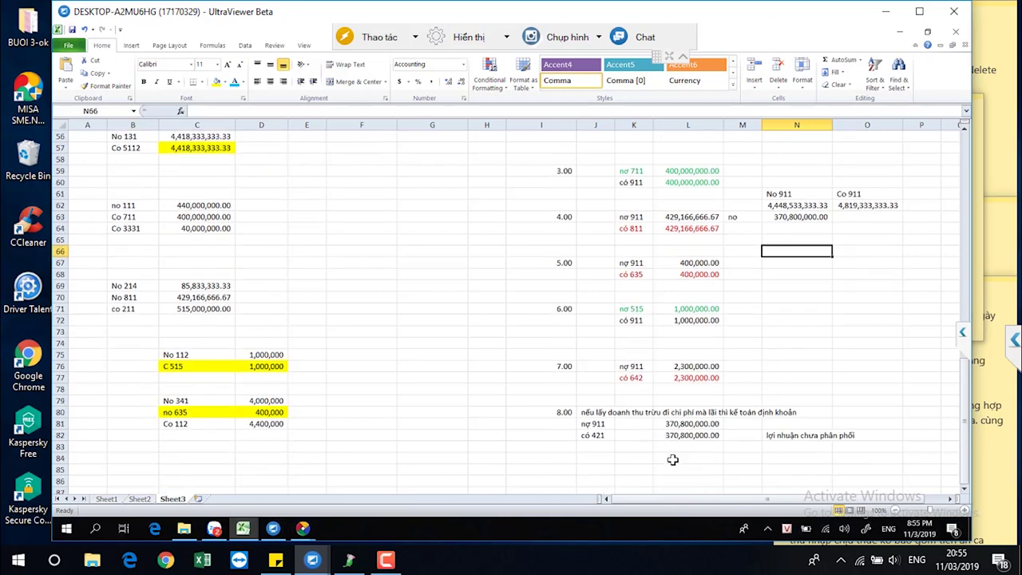
right_click(179, 500)
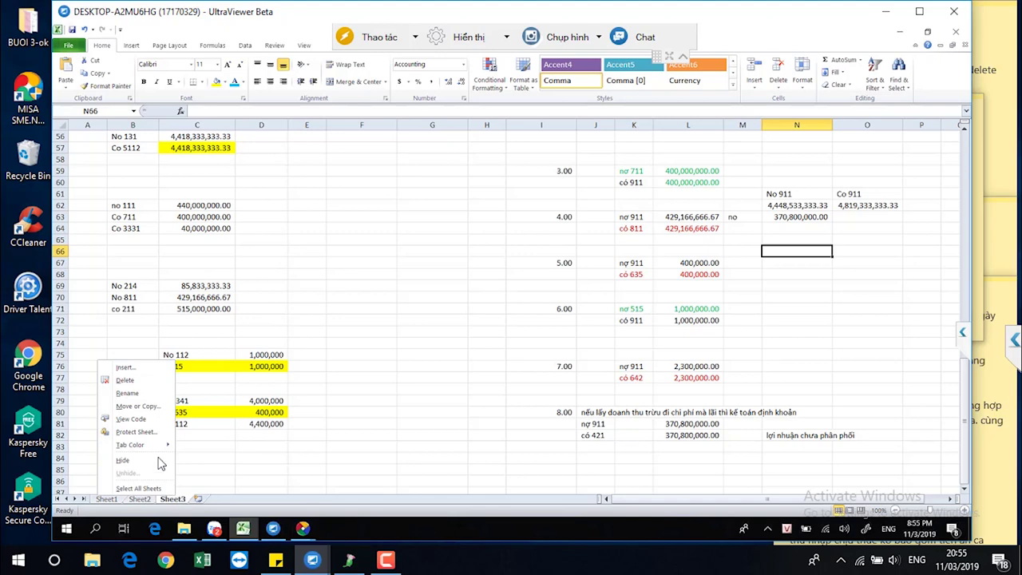
left_click(134, 393)
left_click(127, 393)
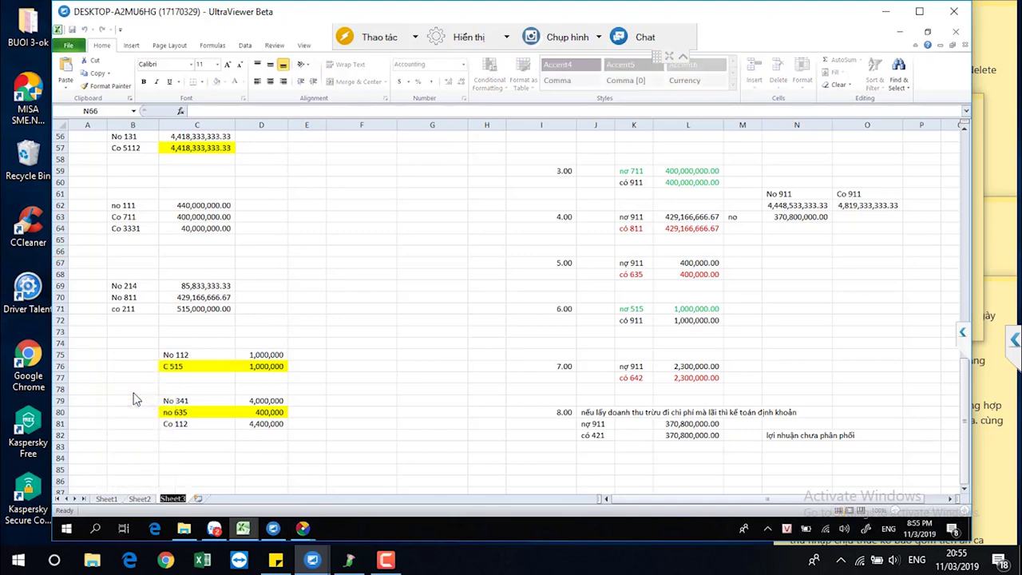
type("LÃIÃ")
key("Return")
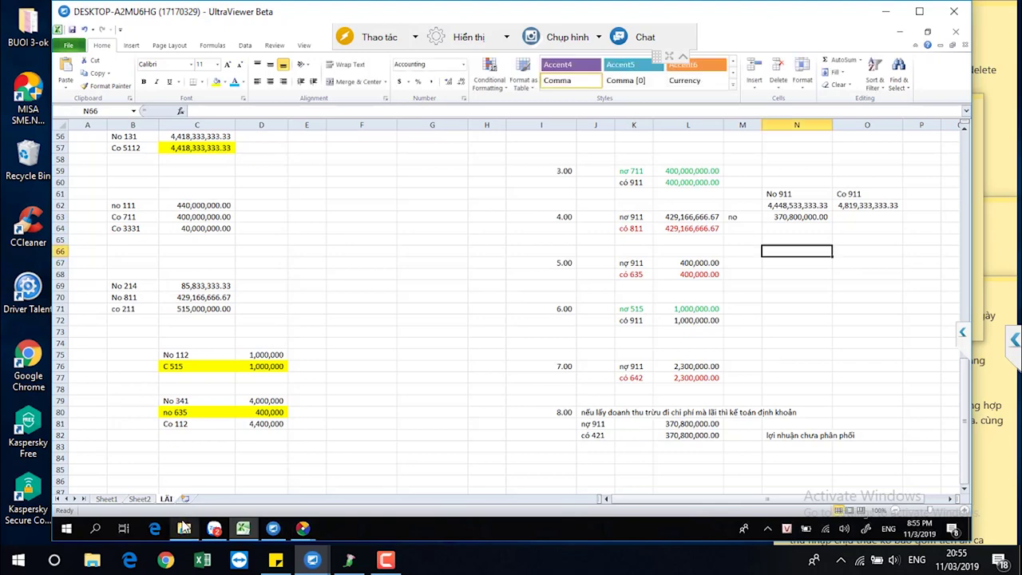
Duplicate the LÃI sheet directly after itself and rename the copy Lỗ.
left_click_drag(169, 501, 188, 502)
right_click(188, 500)
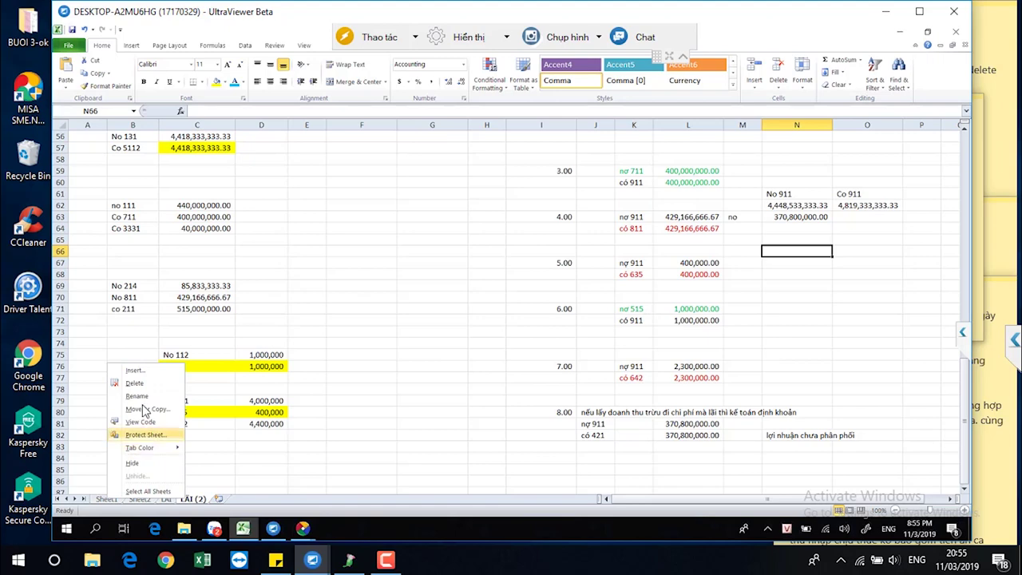
left_click(140, 399)
type("Lỗ")
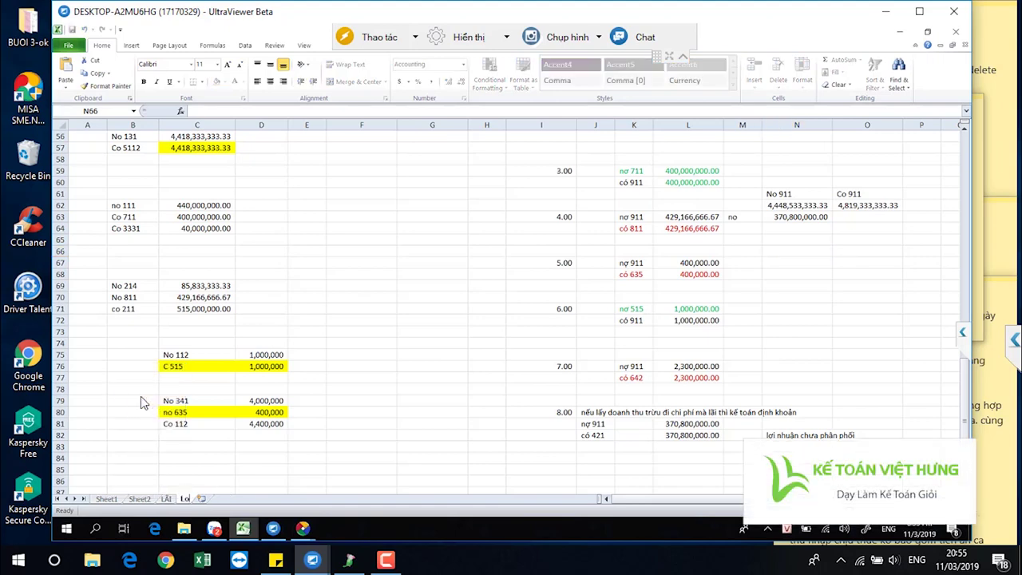
left_click(432, 423)
Set the nợ 911 amount of entry 7 in L76 of the Lỗ sheet to 500000000.
scroll(732, 309, "up", 2)
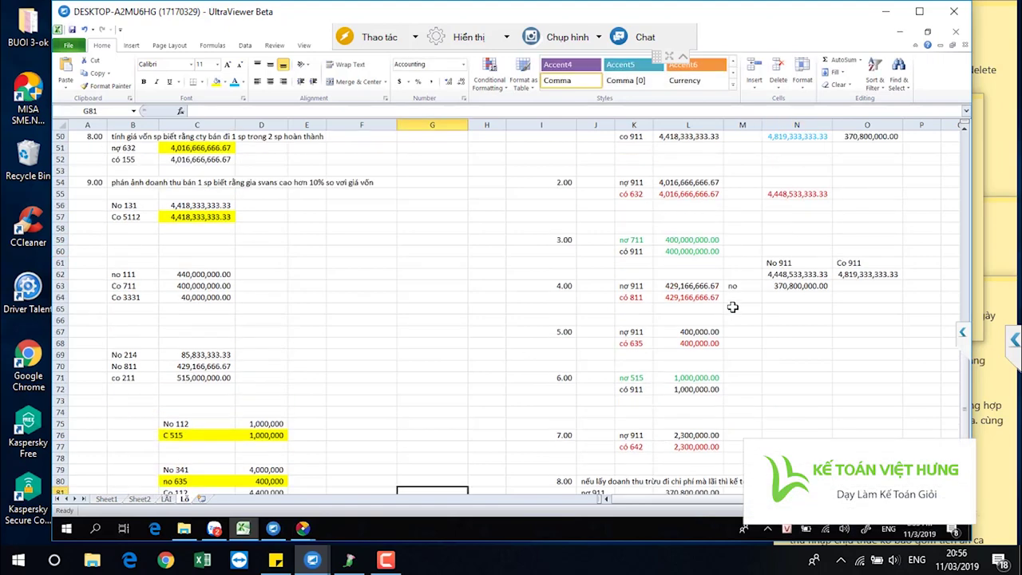
scroll(723, 295, "up", 1)
left_click(680, 159)
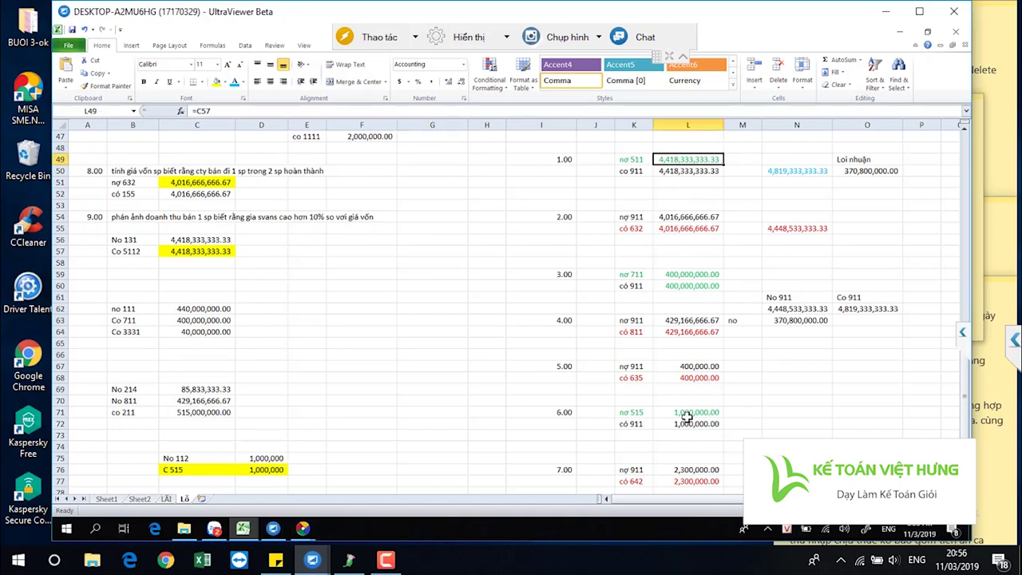
scroll(687, 459, "down", 1)
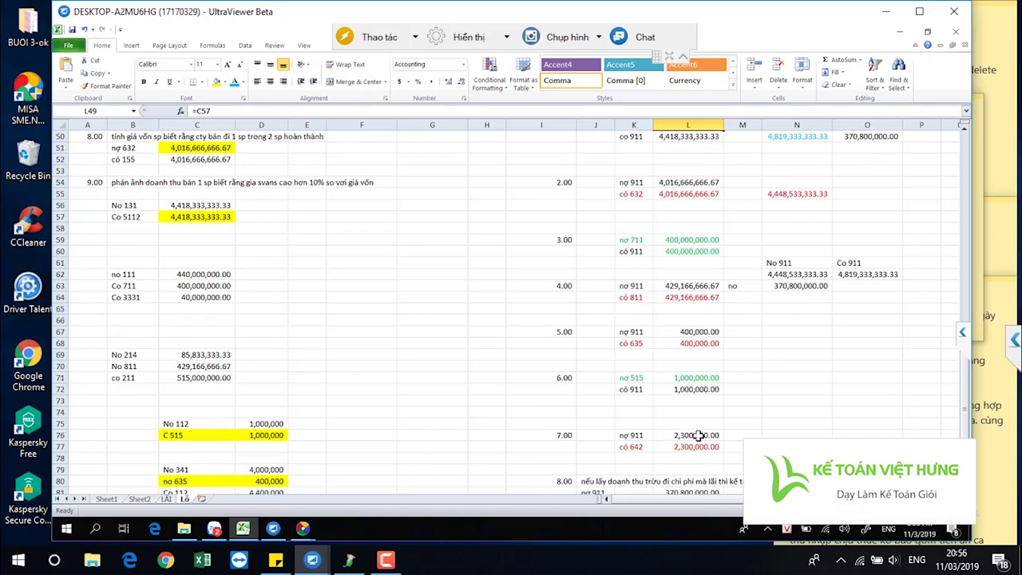
left_click(697, 435)
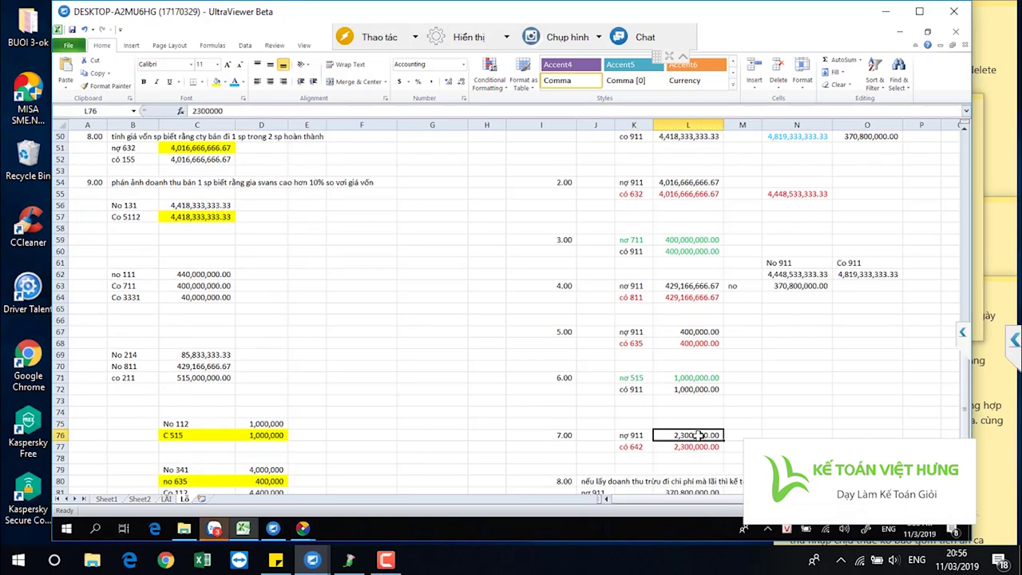
type("500000000")
key("Return")
scroll(732, 434, "down", 1)
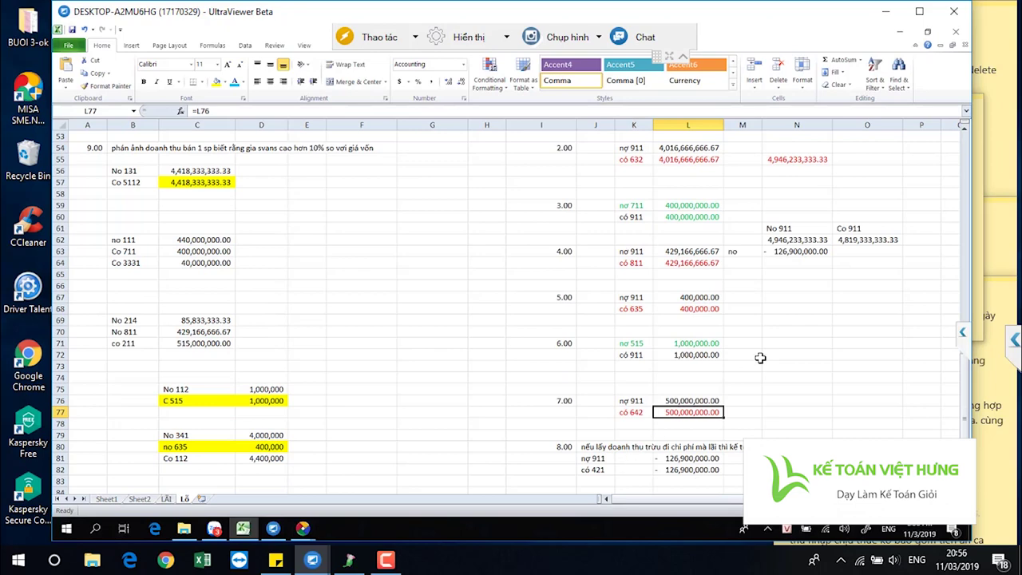
Clear the profit formula from O50 in the Lỗ sheet.
scroll(709, 408, "up", 3)
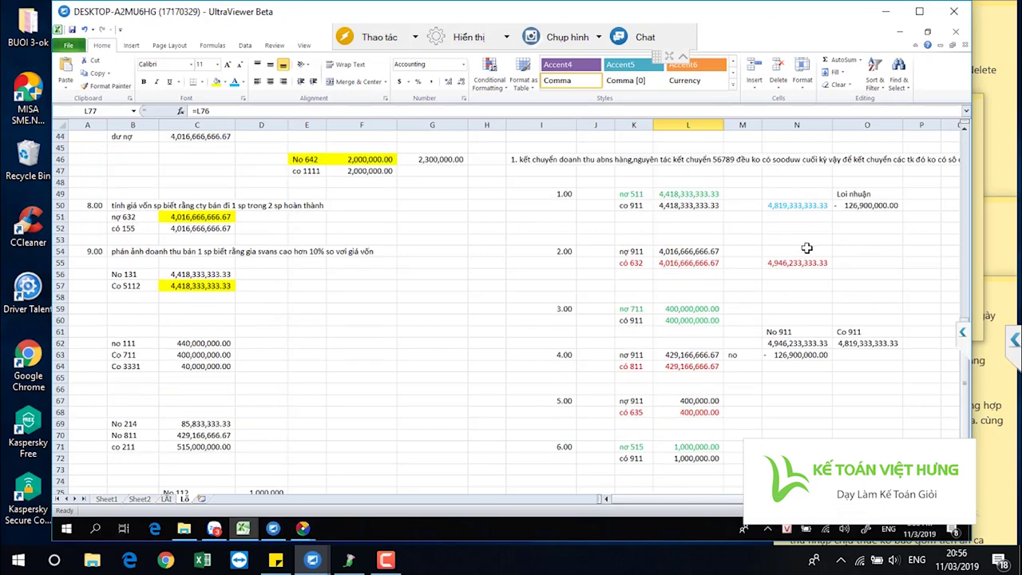
left_click(797, 205)
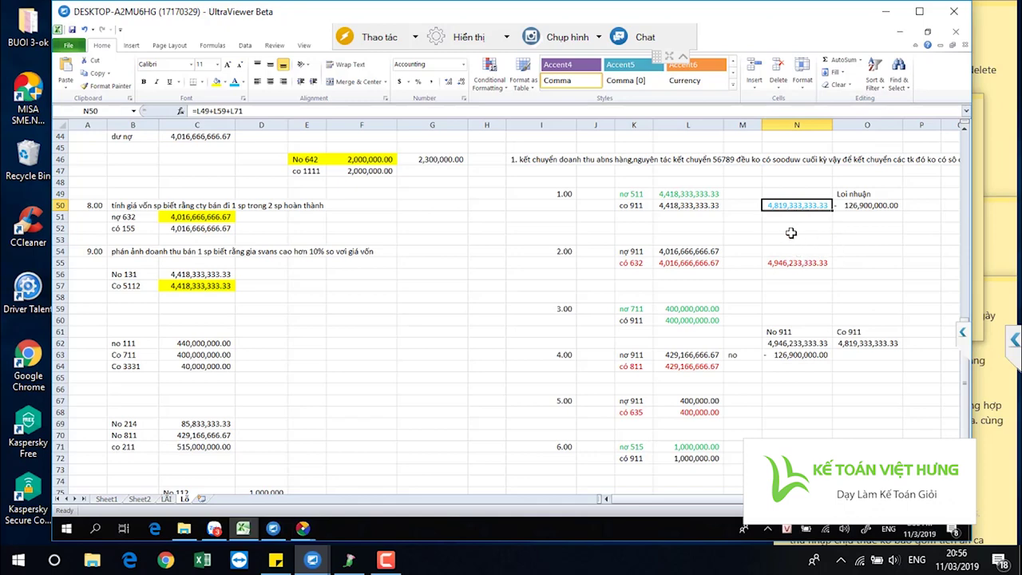
left_click(794, 193)
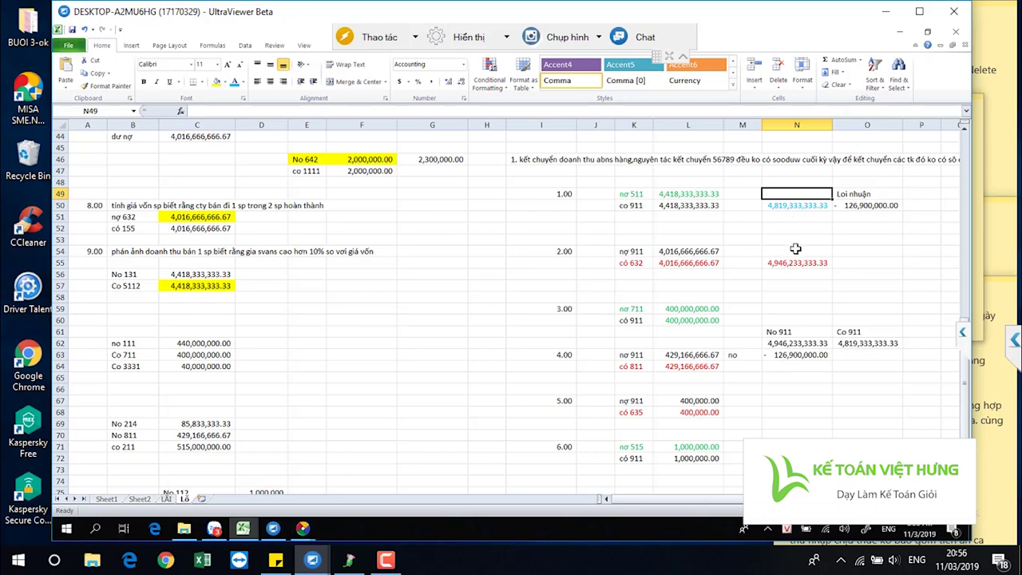
left_click(856, 205)
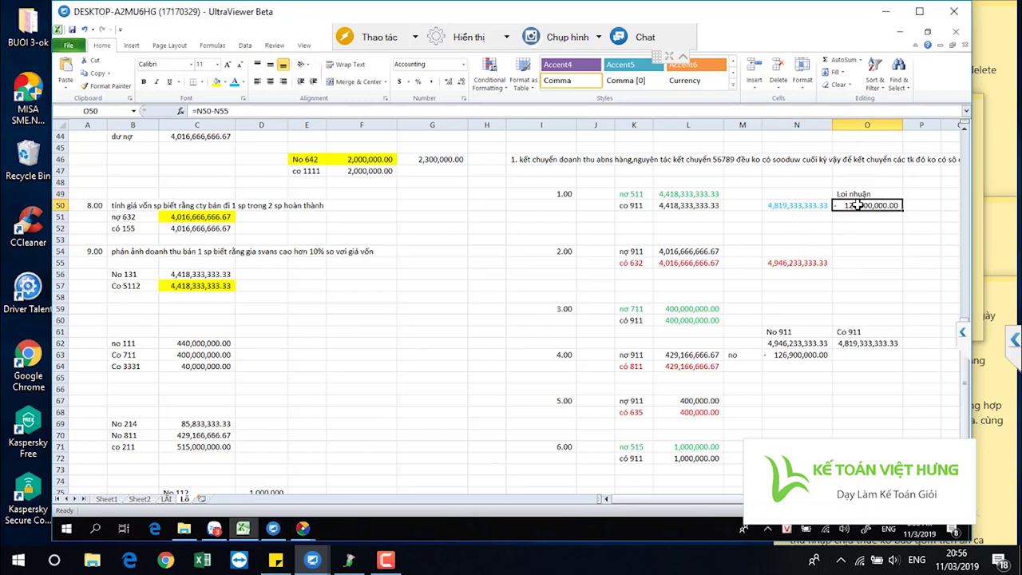
key("Delete")
Calculate the loss in O55 as expenses minus revenue with the formula =N55-N50.
left_click(857, 262)
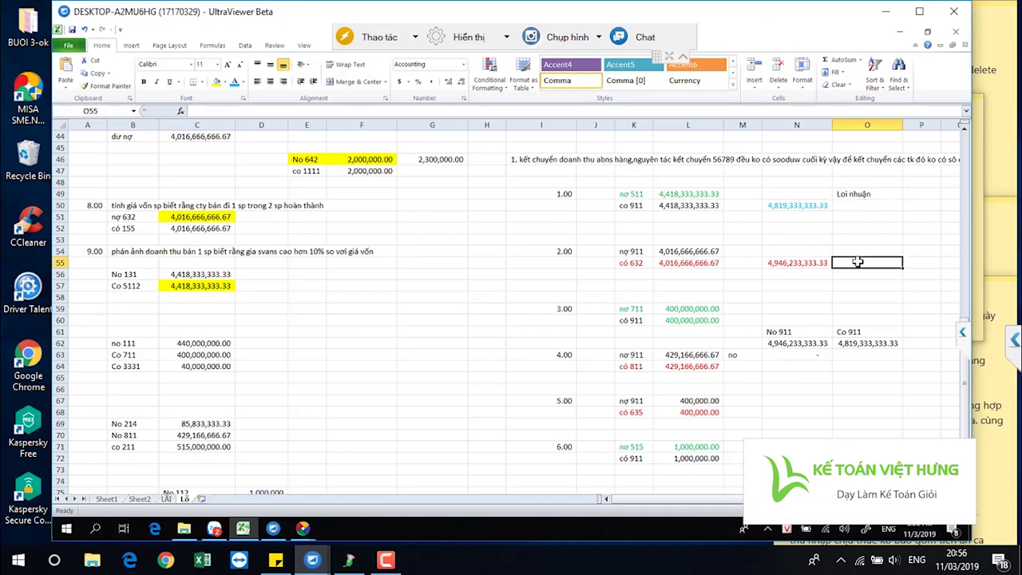
type("=")
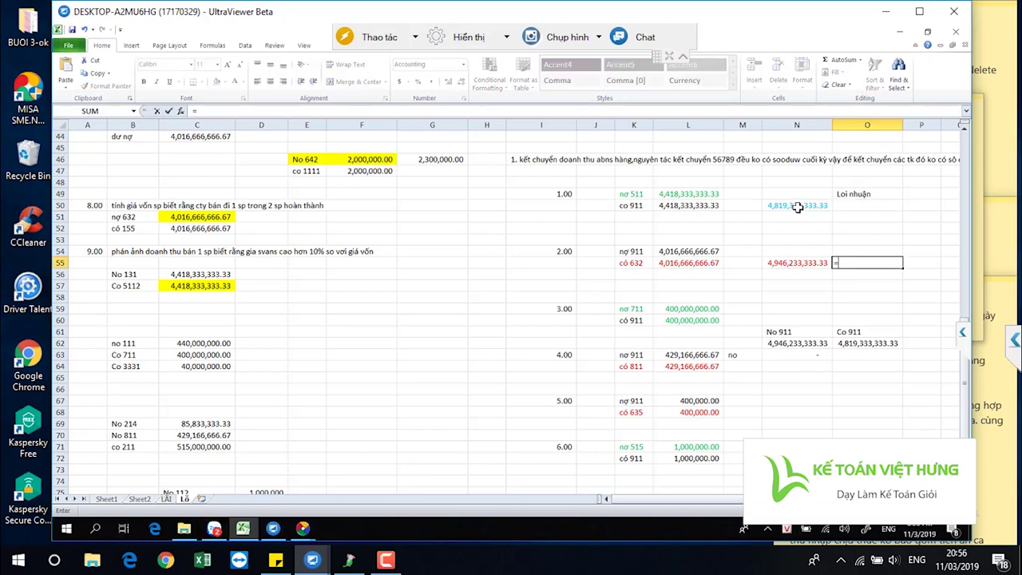
left_click(794, 263)
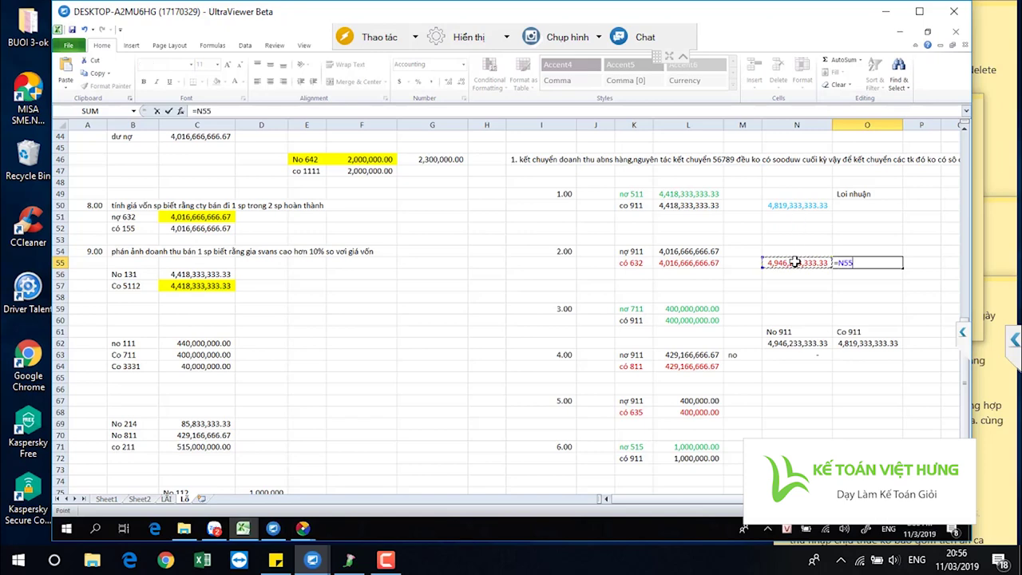
type("-")
left_click(813, 207)
key("Return")
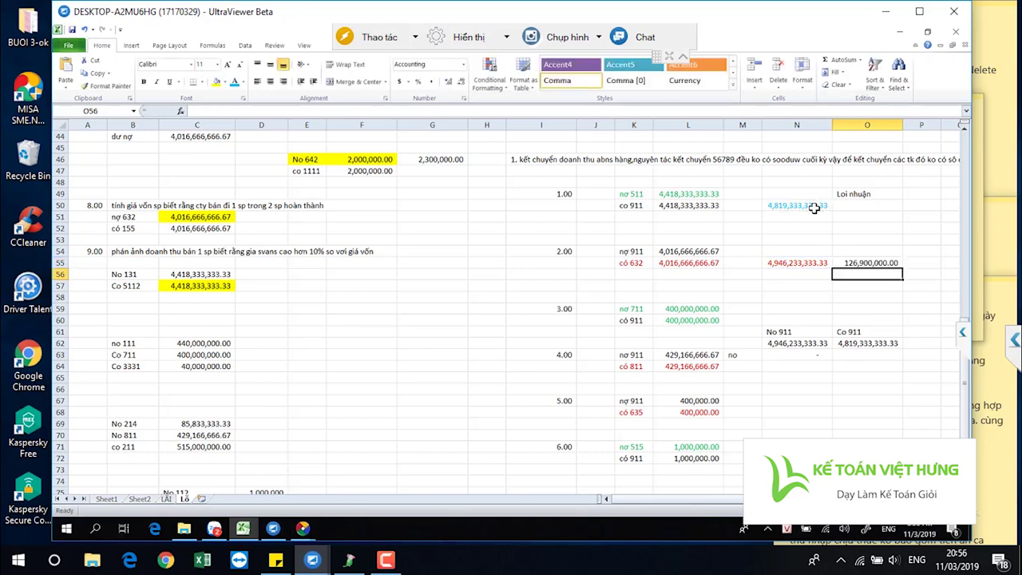
left_click(851, 264)
left_click(806, 263)
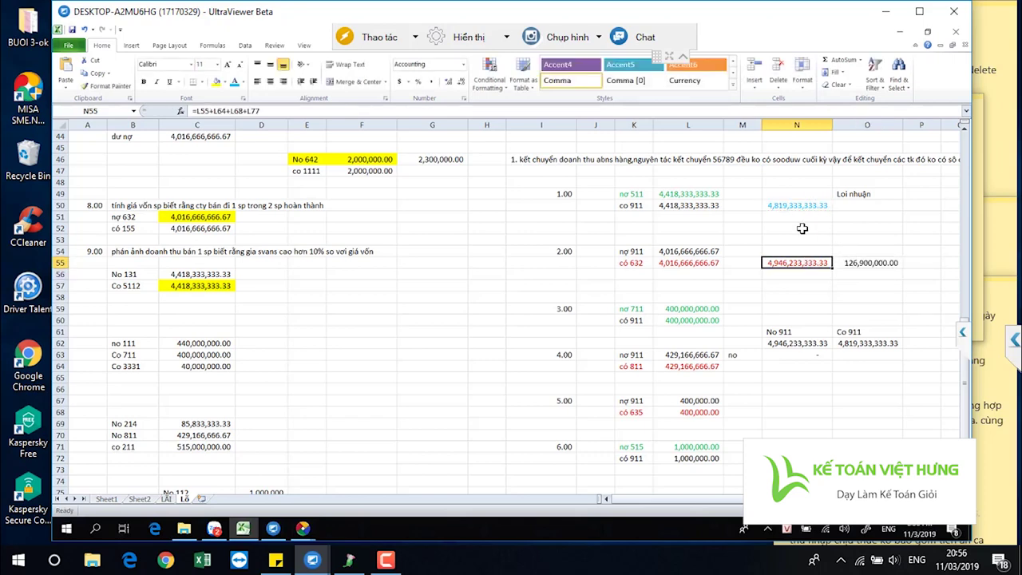
left_click(869, 263)
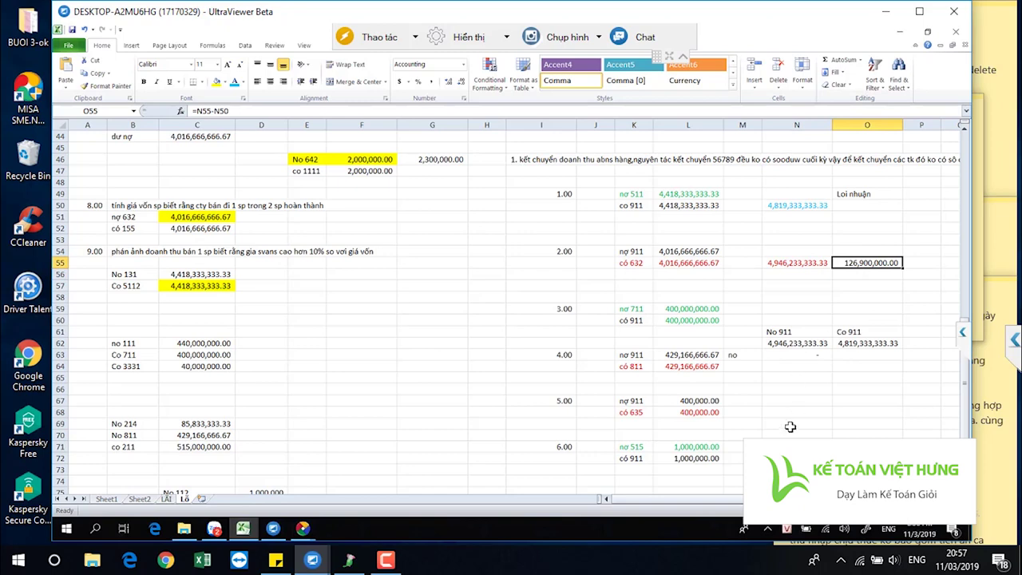
scroll(788, 428, "down", 3)
scroll(739, 453, "down", 2)
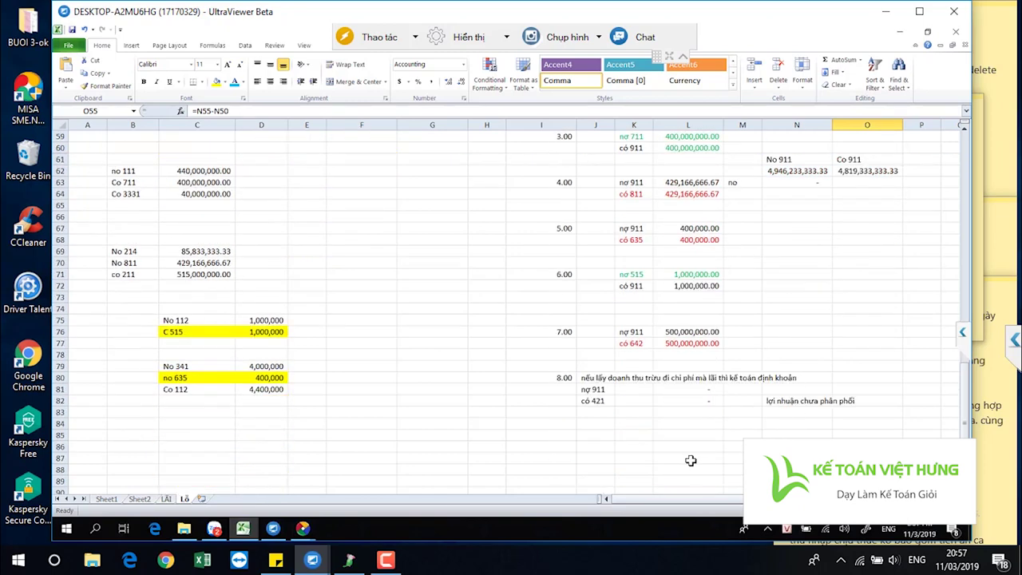
Relabel the accounts of entry 8 as No 421 in J81 and co 911 in J82.
left_click(600, 390)
type("No")
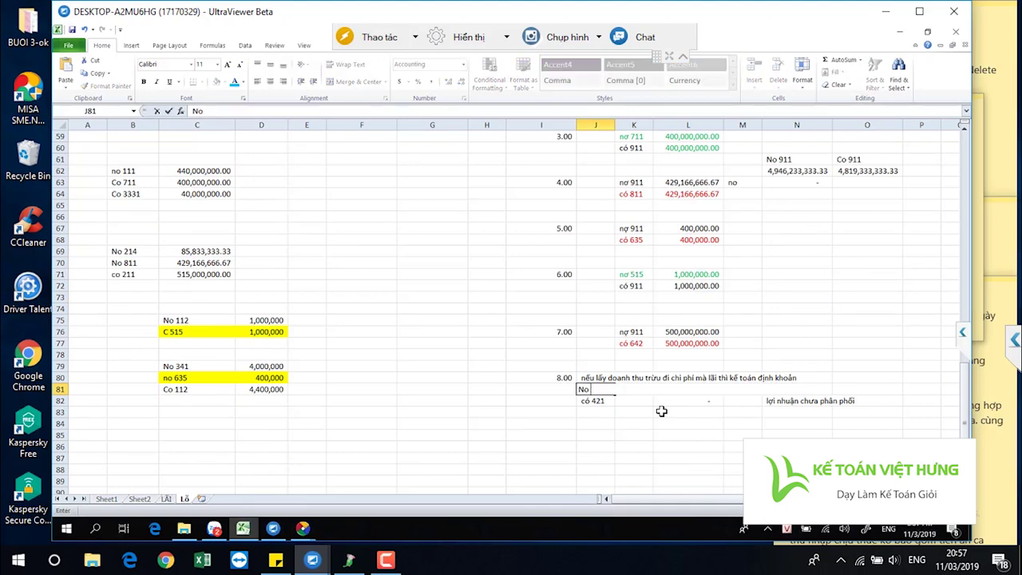
type(" 421")
key("Return")
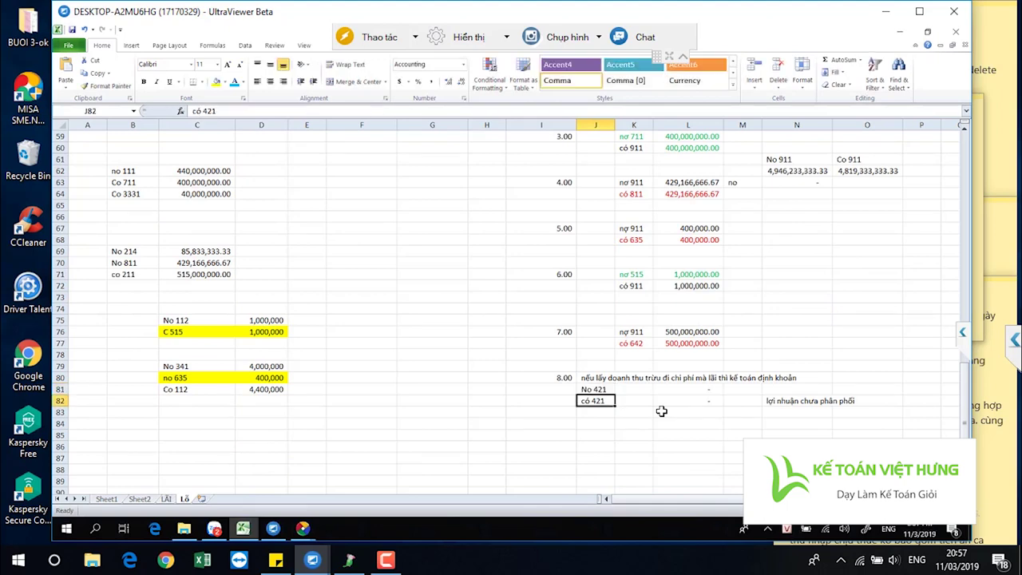
type("co 911")
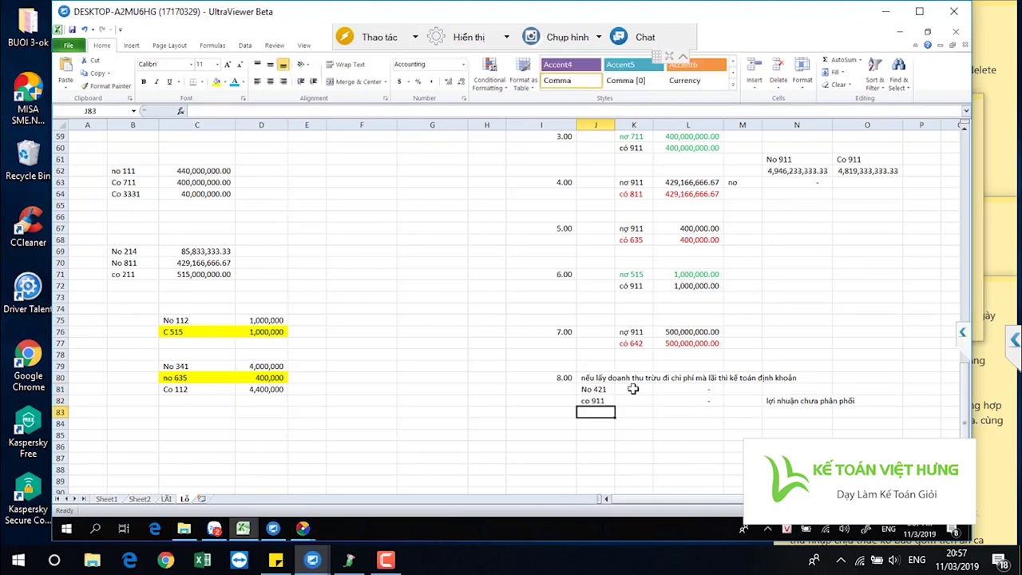
Replace the word lãi with lỗ in the entry 8 description in J80.
left_click(603, 381)
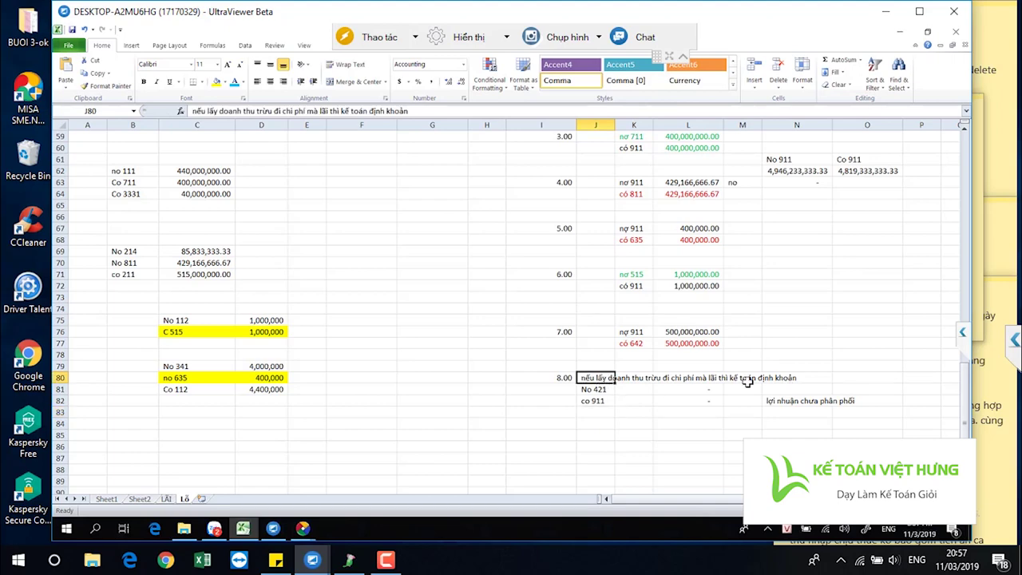
double_click(329, 110)
type("lỗ")
key("Return")
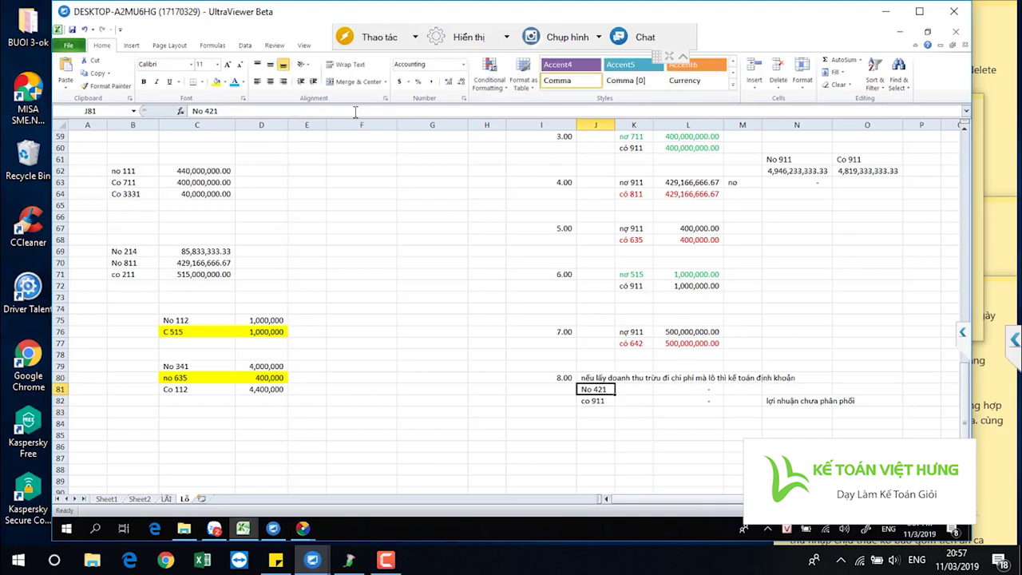
Link the No 421 amount in L81 to the calculated loss with the formula =O55.
left_click(594, 402)
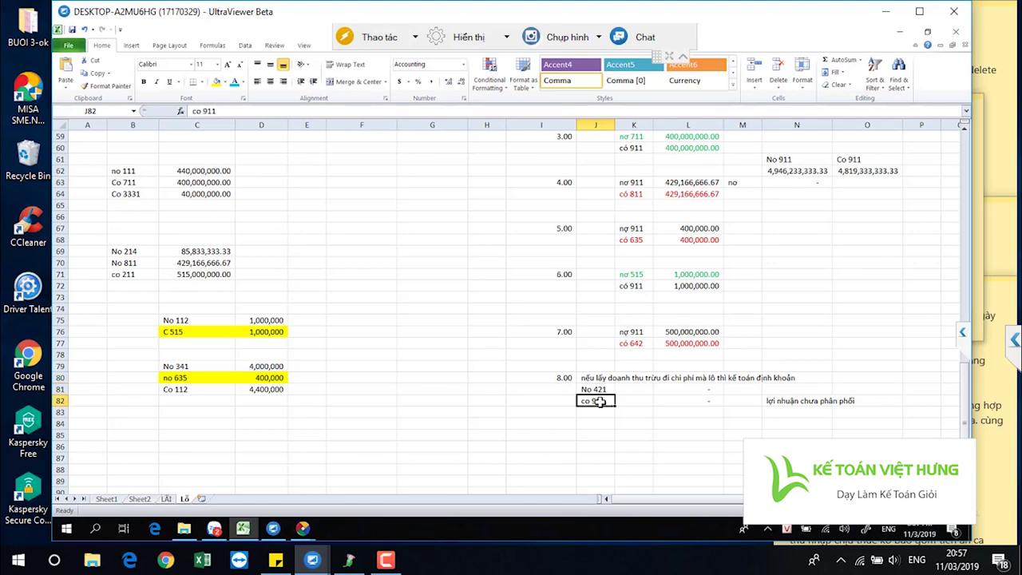
left_click(686, 391)
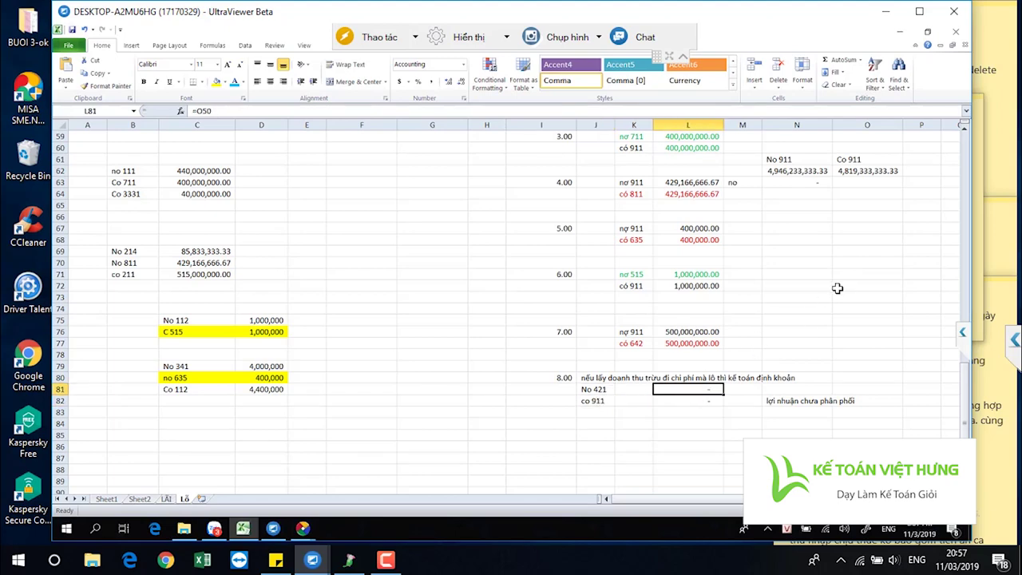
type("=")
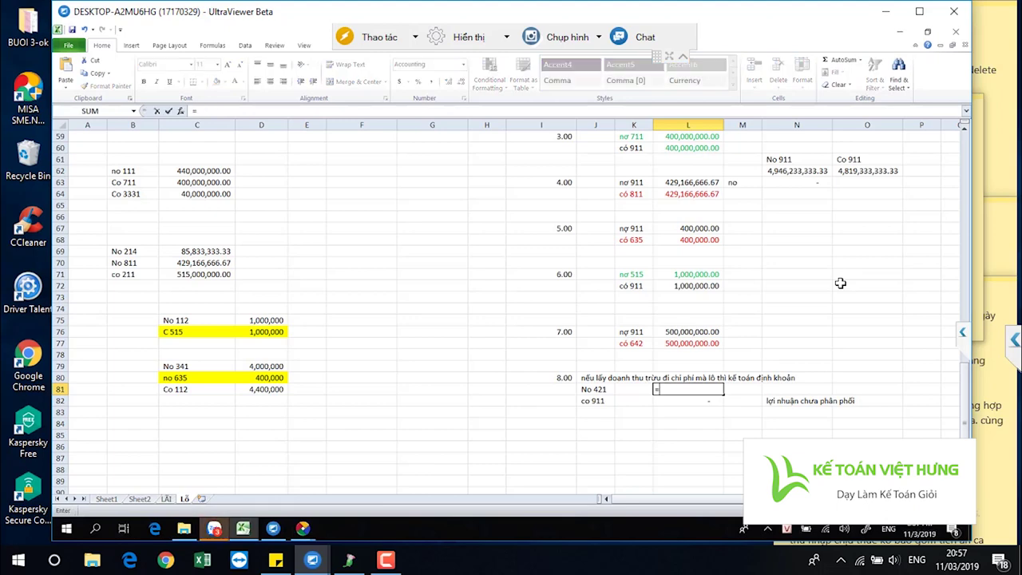
scroll(843, 272, "up", 1)
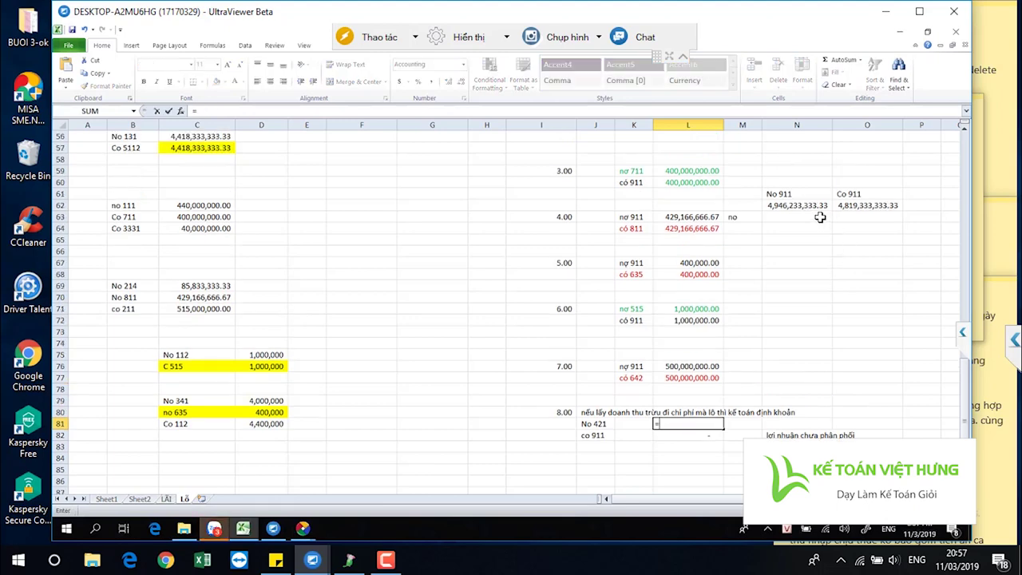
scroll(838, 209, "up", 2)
left_click(867, 196)
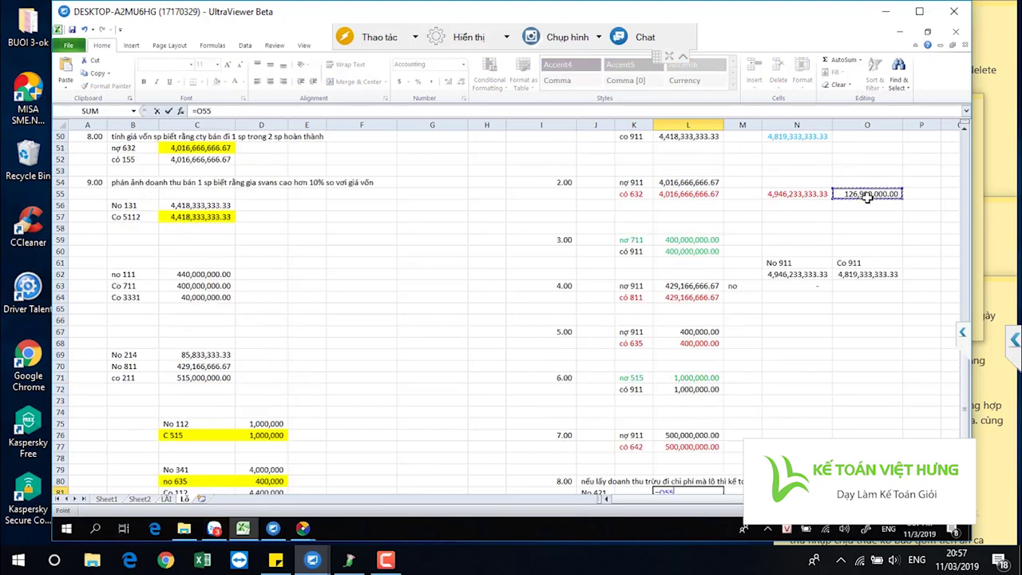
key("Return")
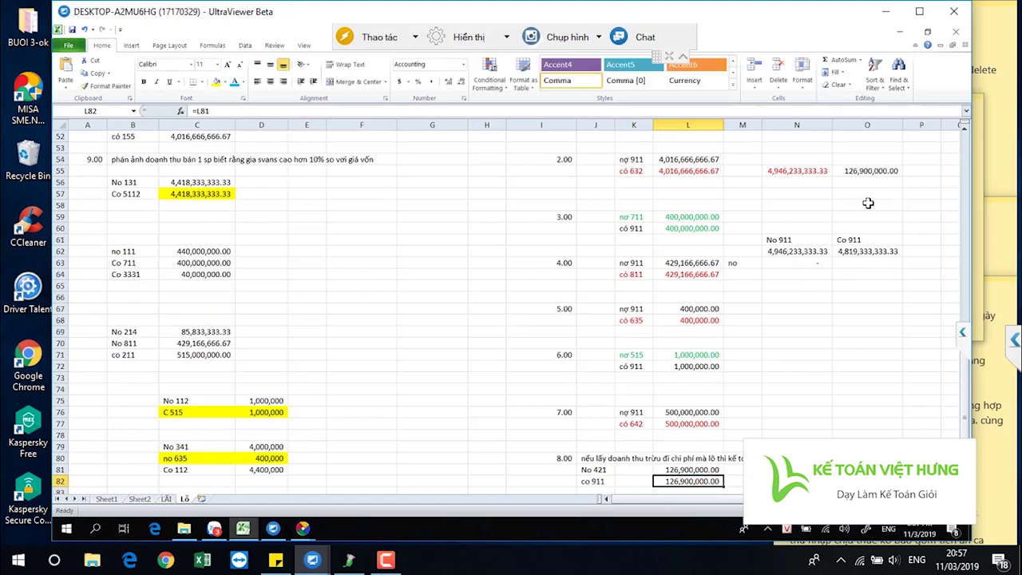
left_click(847, 264)
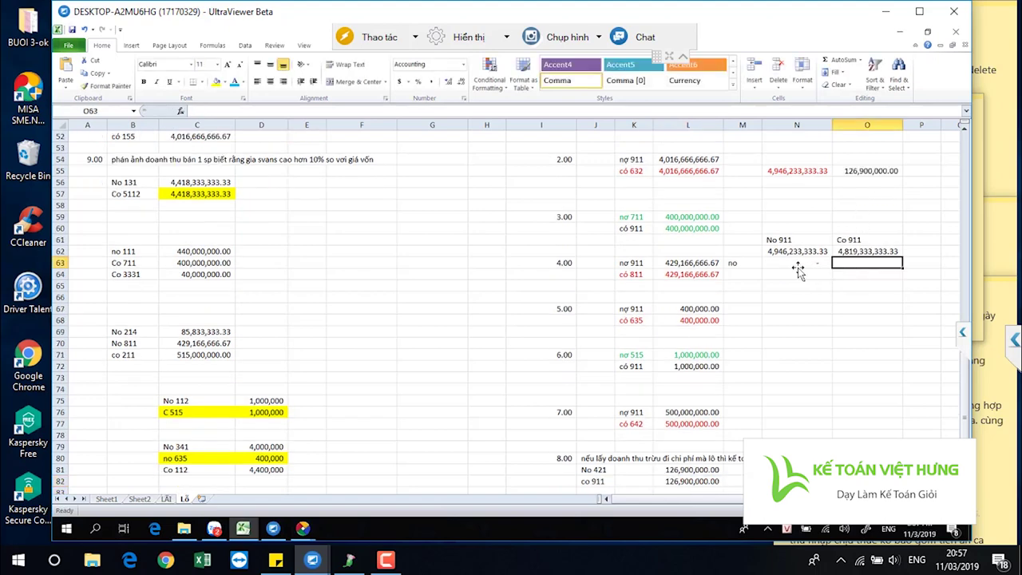
left_click(785, 241)
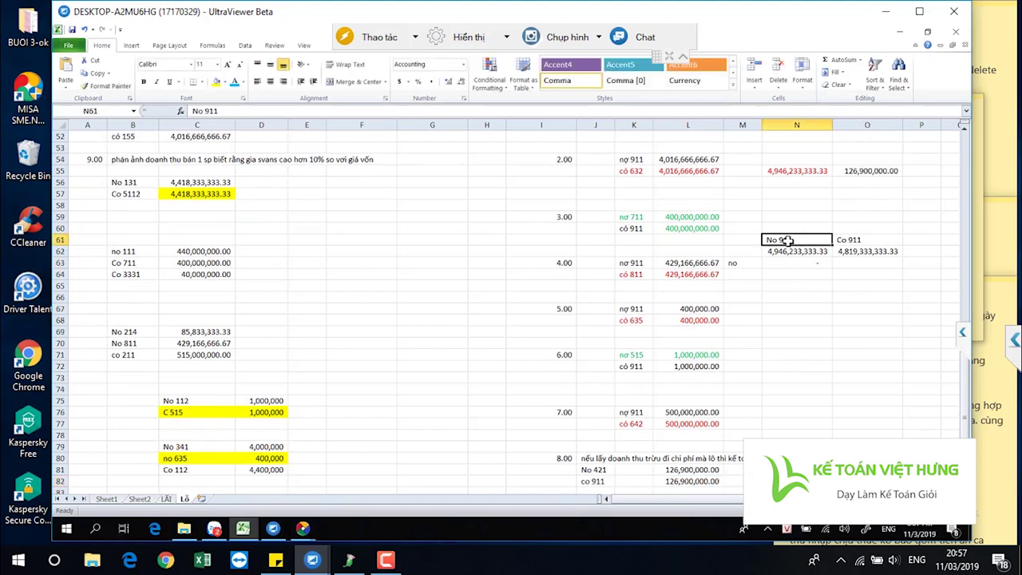
left_click(867, 252)
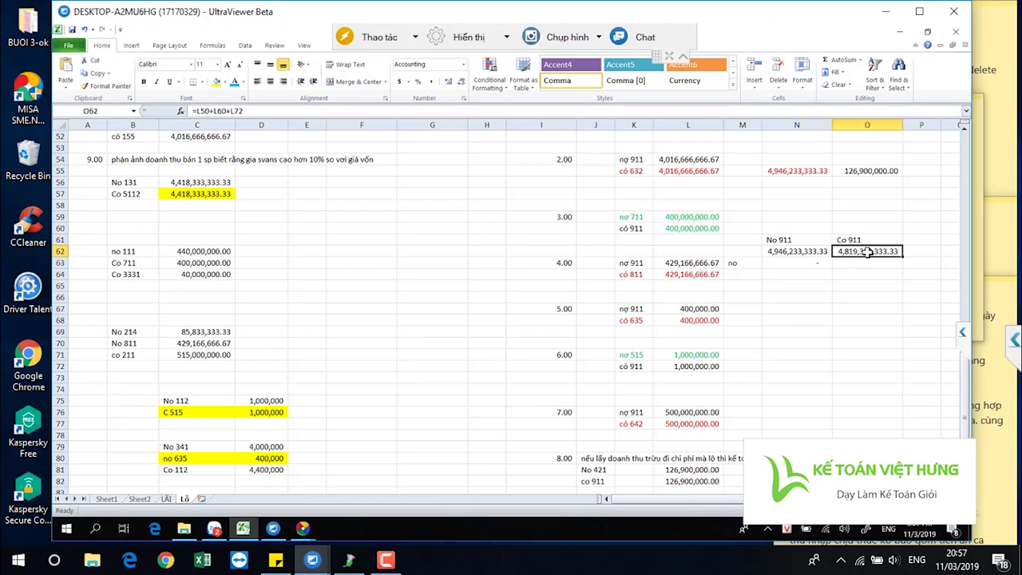
left_click(867, 273)
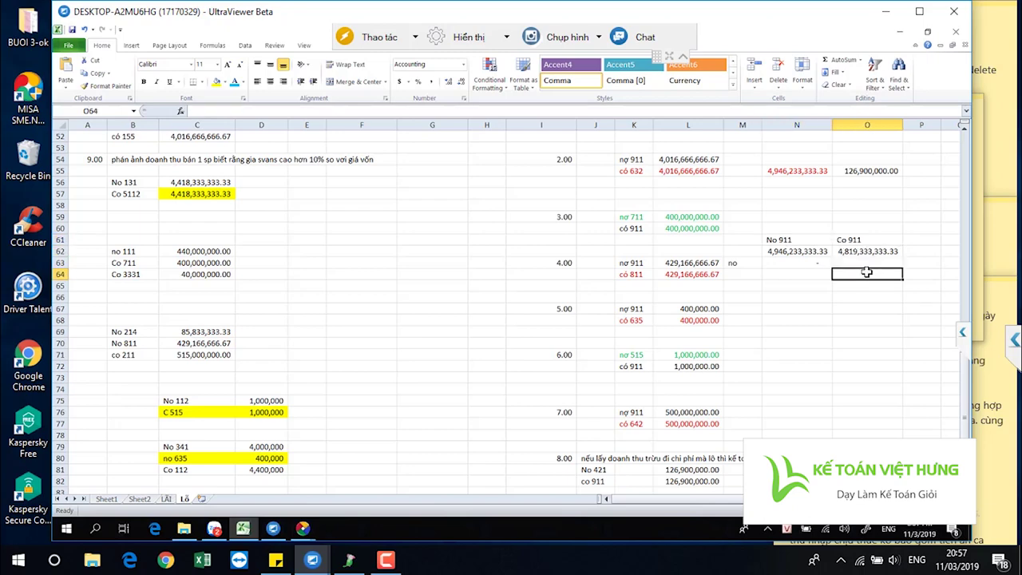
type("co")
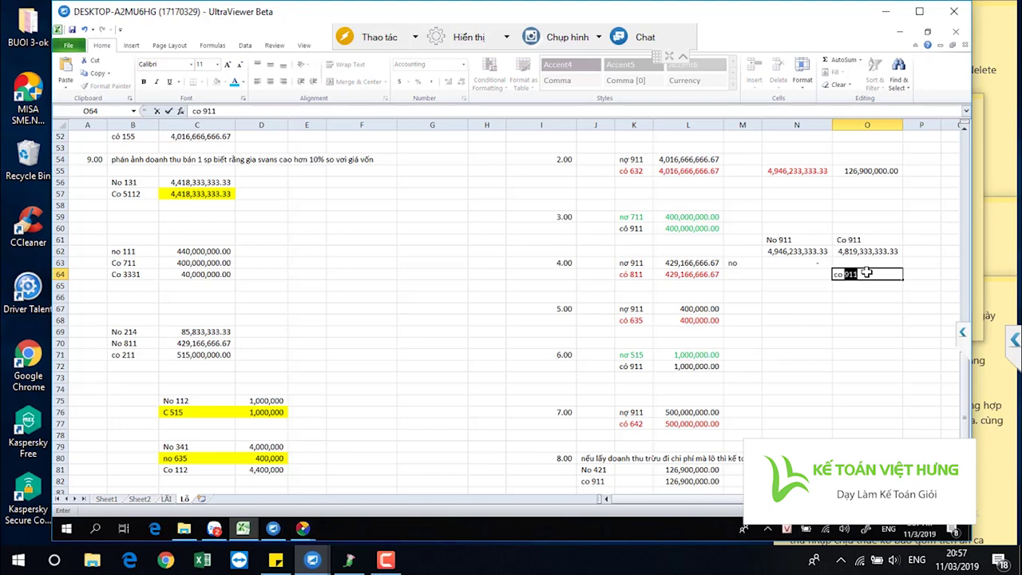
type(" =")
left_click(872, 172)
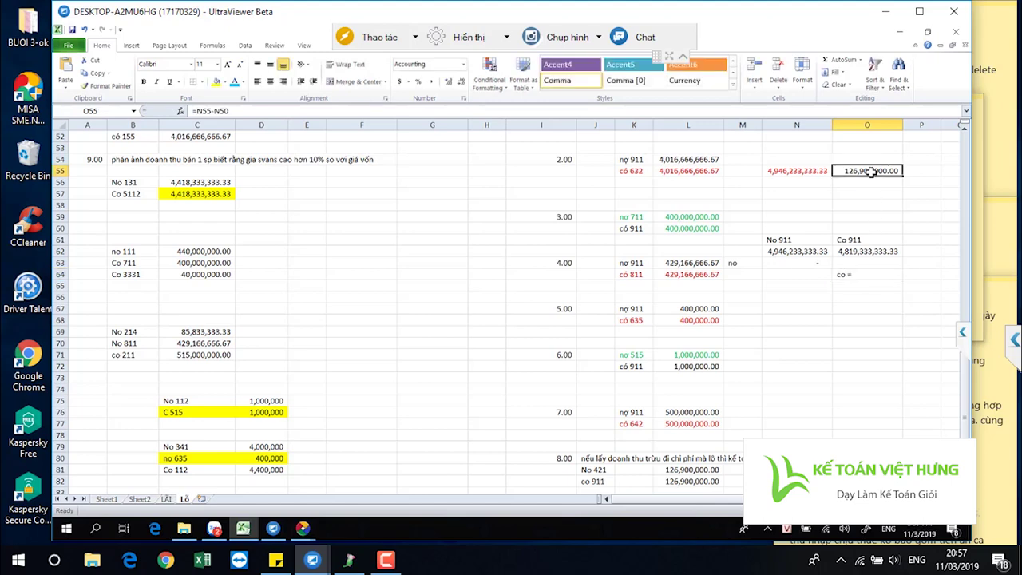
Enter the loss amount under Co 911 in O64 with the formula =O55, replacing the stray text.
left_click(868, 275)
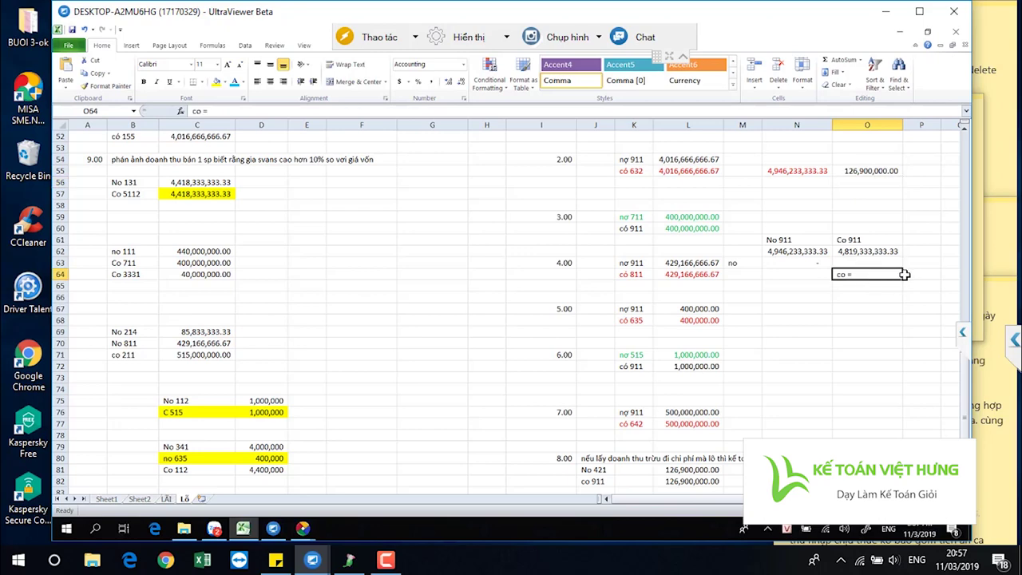
type("=")
left_click(862, 170)
key("Return")
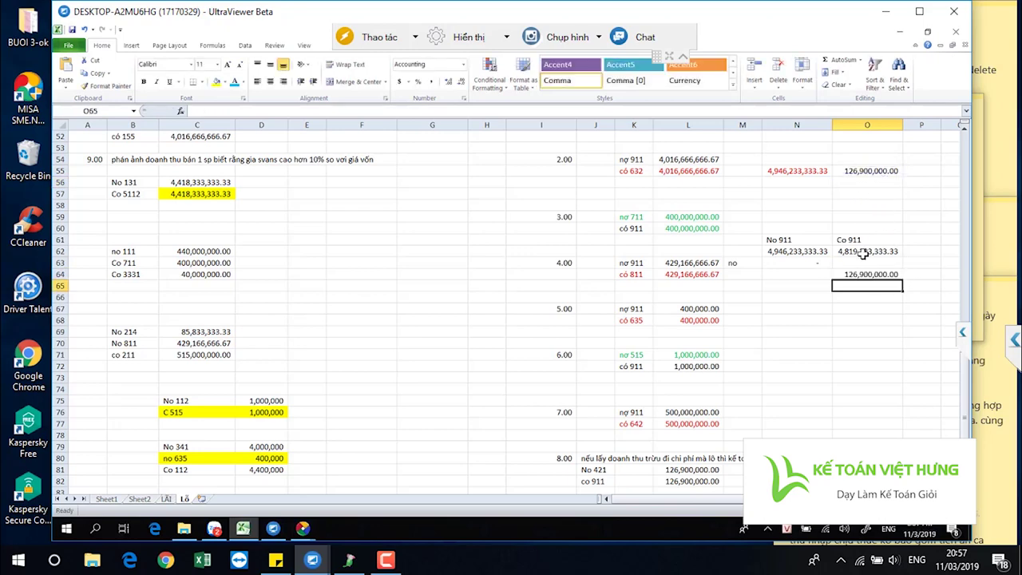
Review the Co 911 amounts in O62:O64 against the loss-closing entry in J81:L82.
left_click_drag(862, 254, 864, 276)
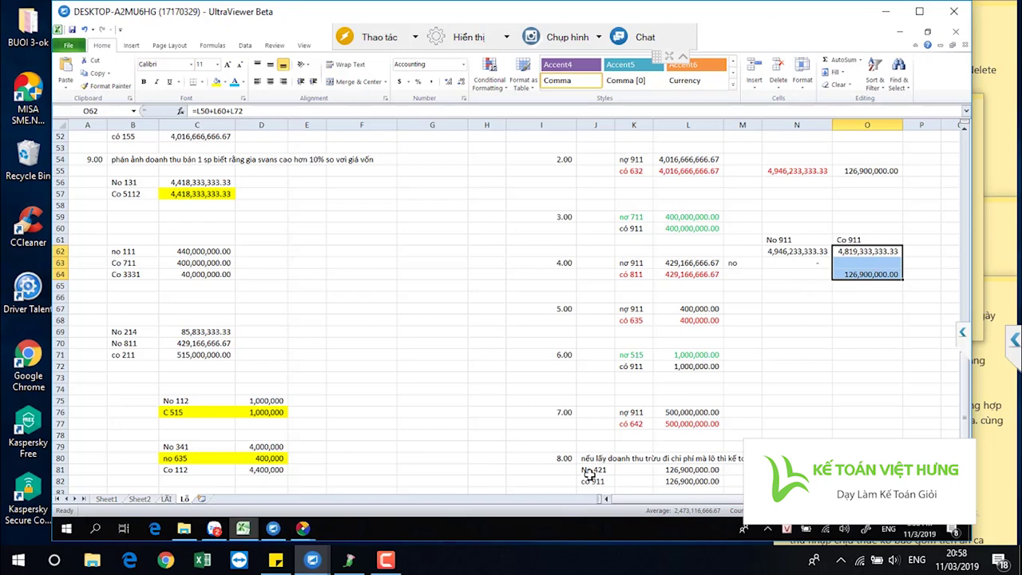
left_click_drag(589, 471, 667, 487)
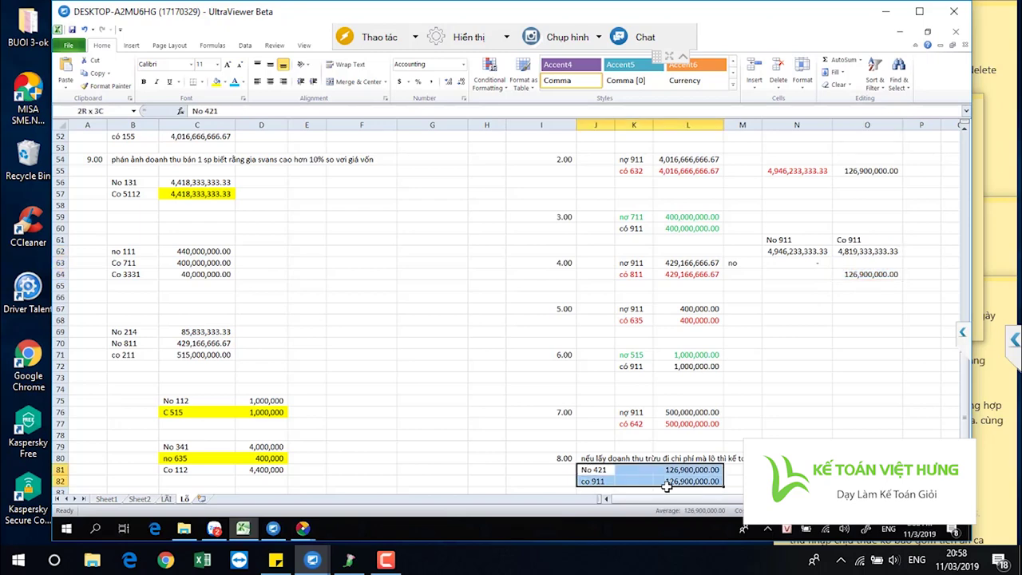
left_click_drag(667, 486, 667, 486)
Switch to MISA SME.NET in the remote desktop session and keep that session in front.
left_click(302, 528)
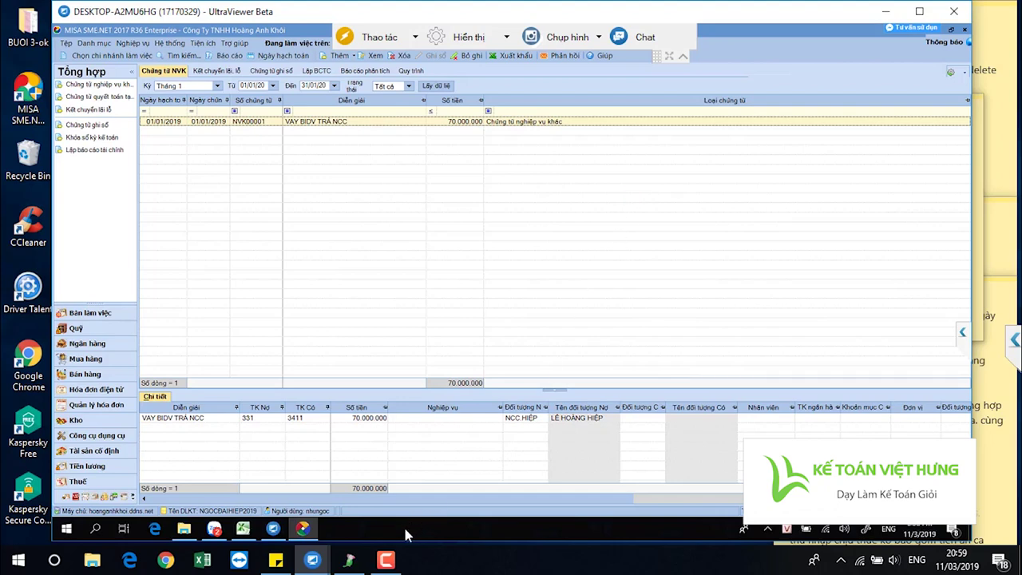
mouse_move(316, 564)
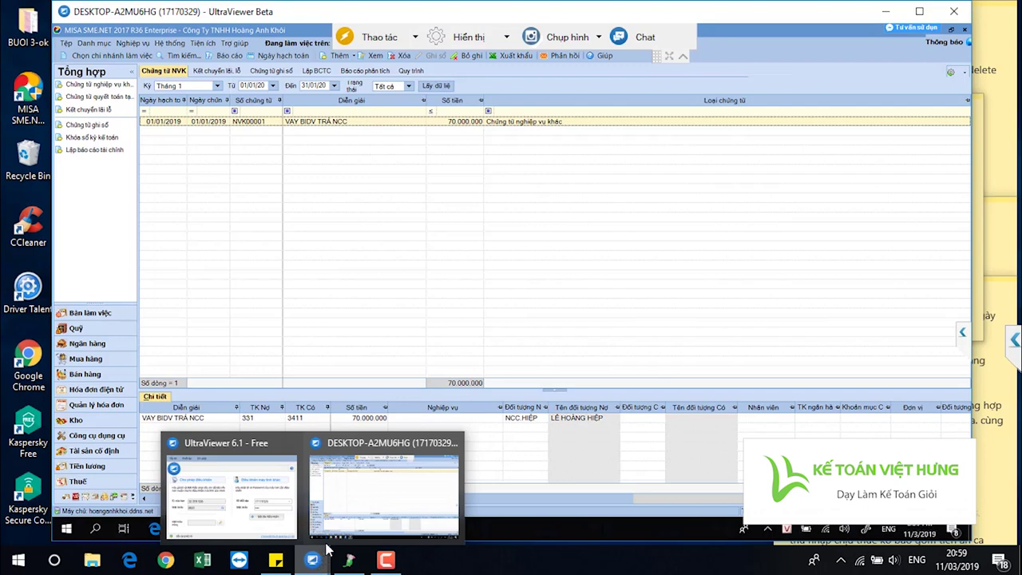
left_click(364, 503)
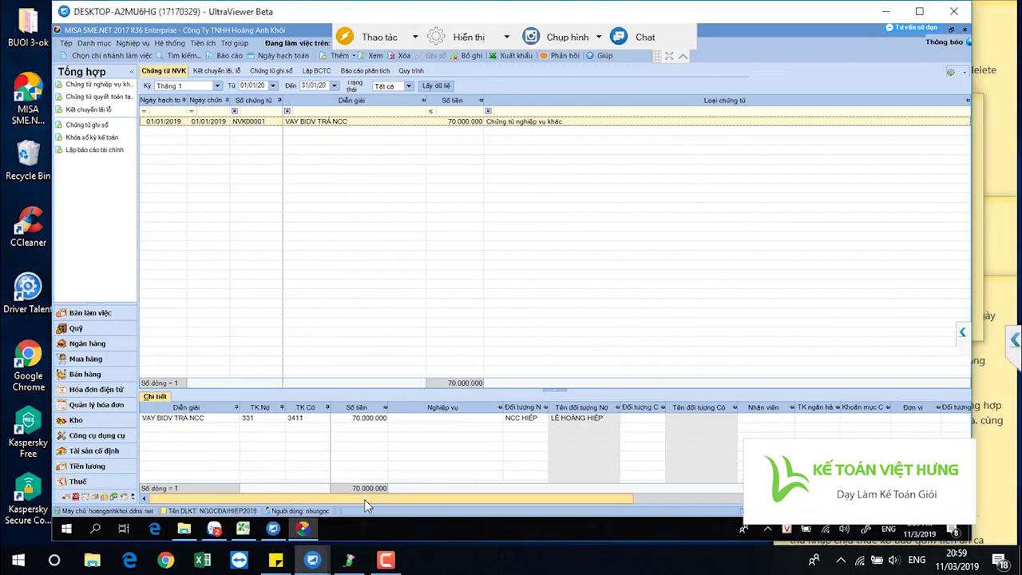